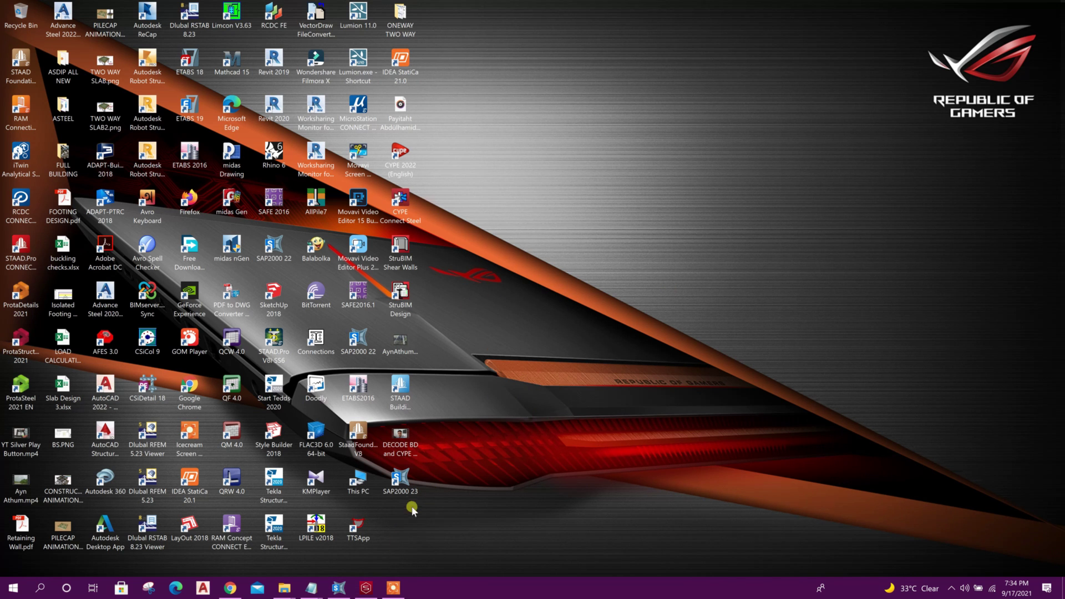
- Bring the SAP2000 model window forward and open the Add/Show Plugins manager
click(339, 588)
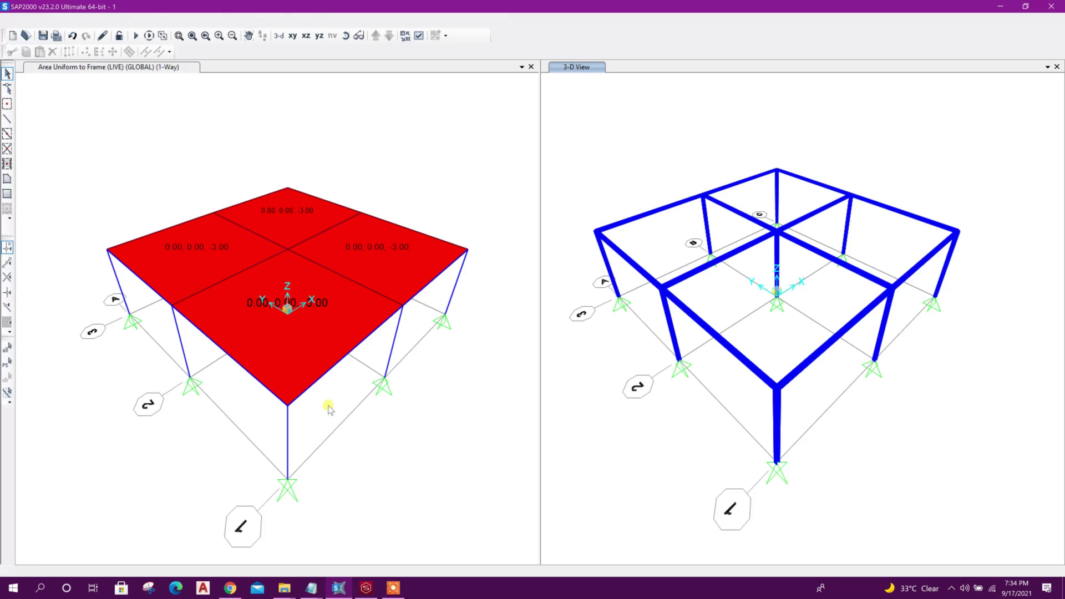
click(393, 372)
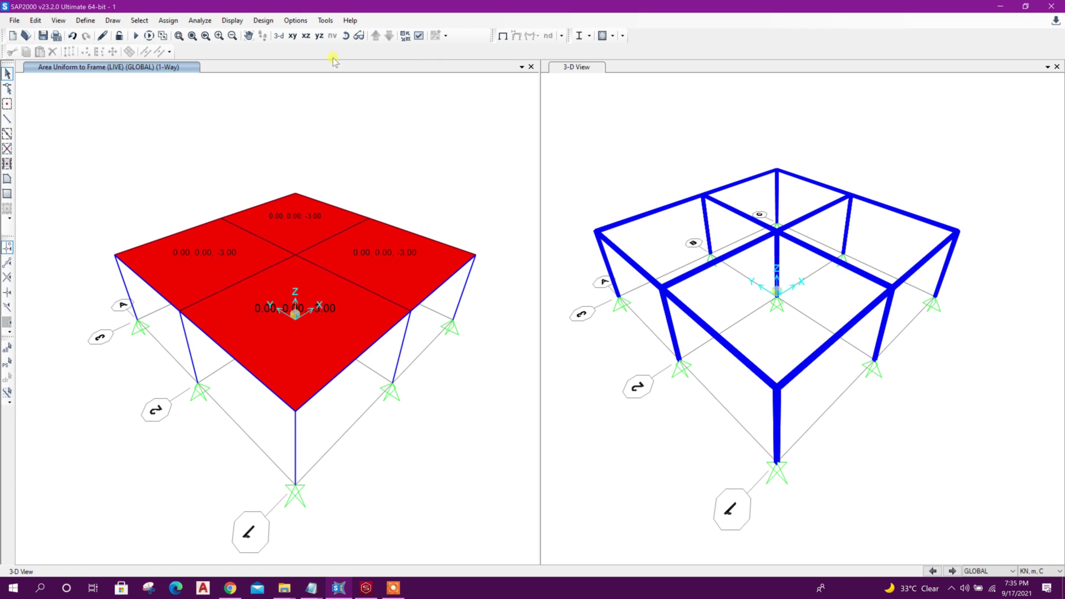
click(326, 21)
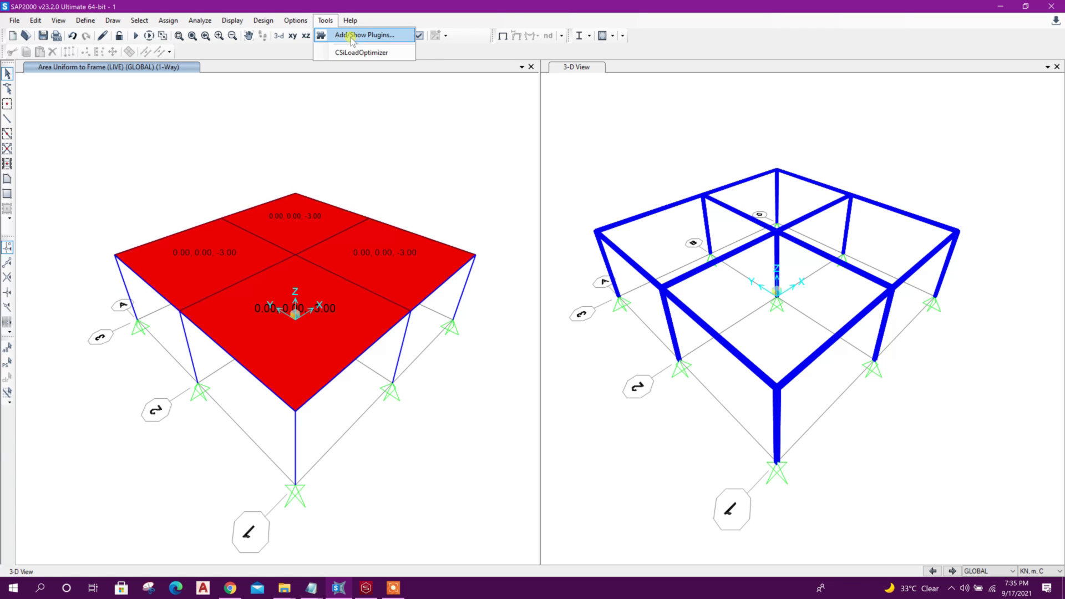
click(387, 36)
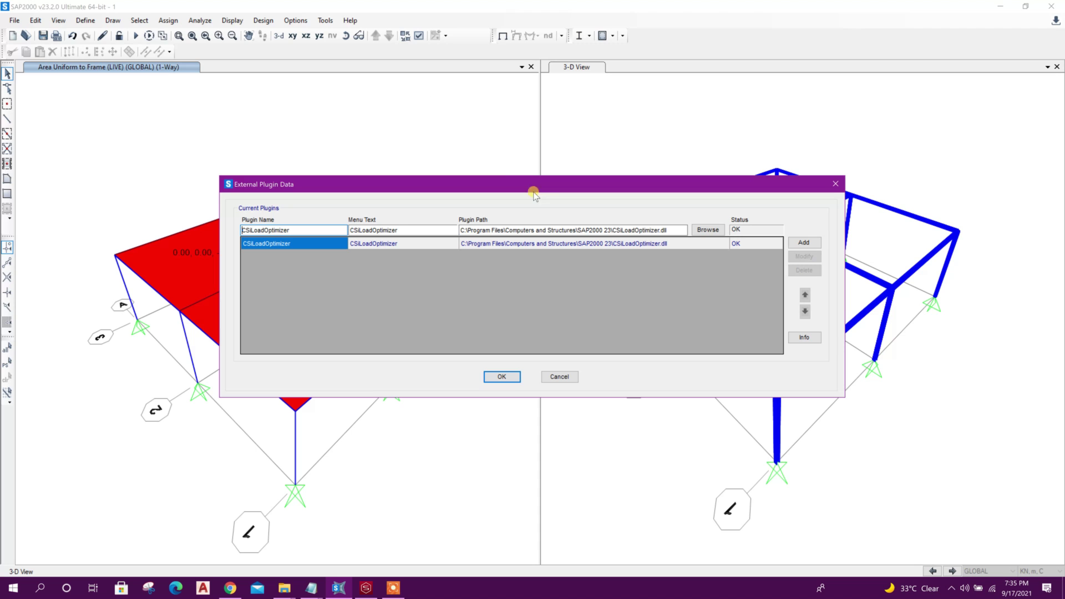
- Browse to C:\Program Files\IDEA StatiCa\StatiCa 21.0 for a new plugin file
click(709, 230)
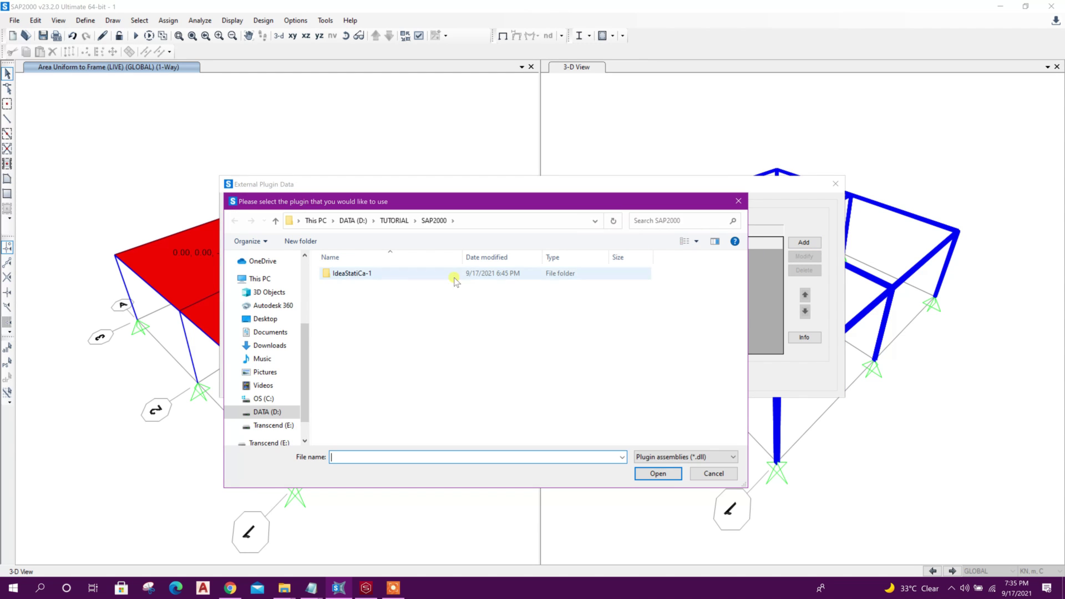
click(263, 363)
scroll(390, 318, down, 1)
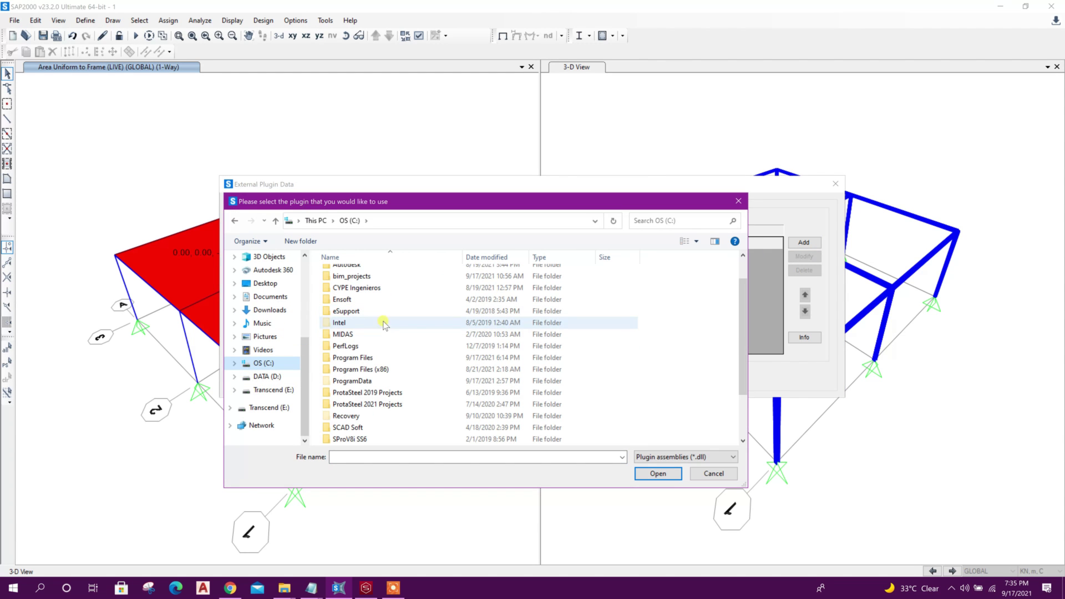
double_click(381, 356)
scroll(394, 366, down, 7)
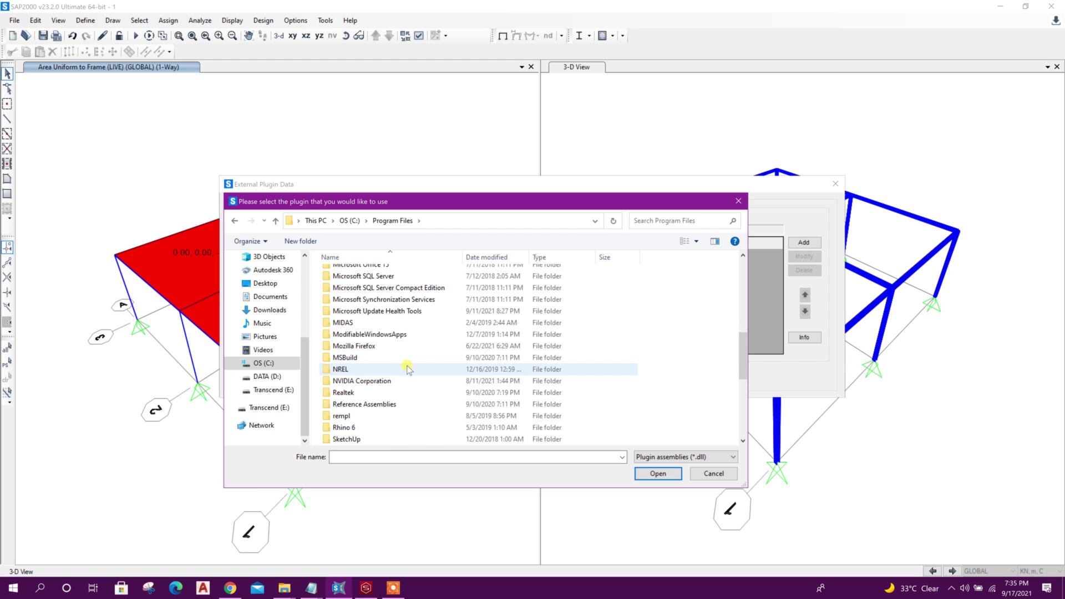
scroll(408, 369, up, 4)
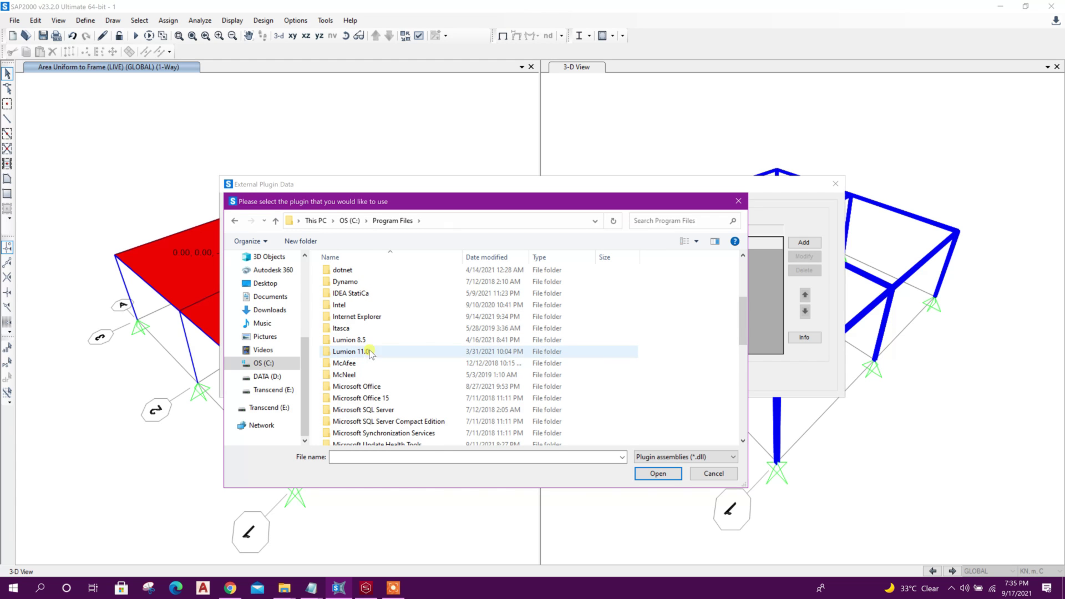
double_click(384, 294)
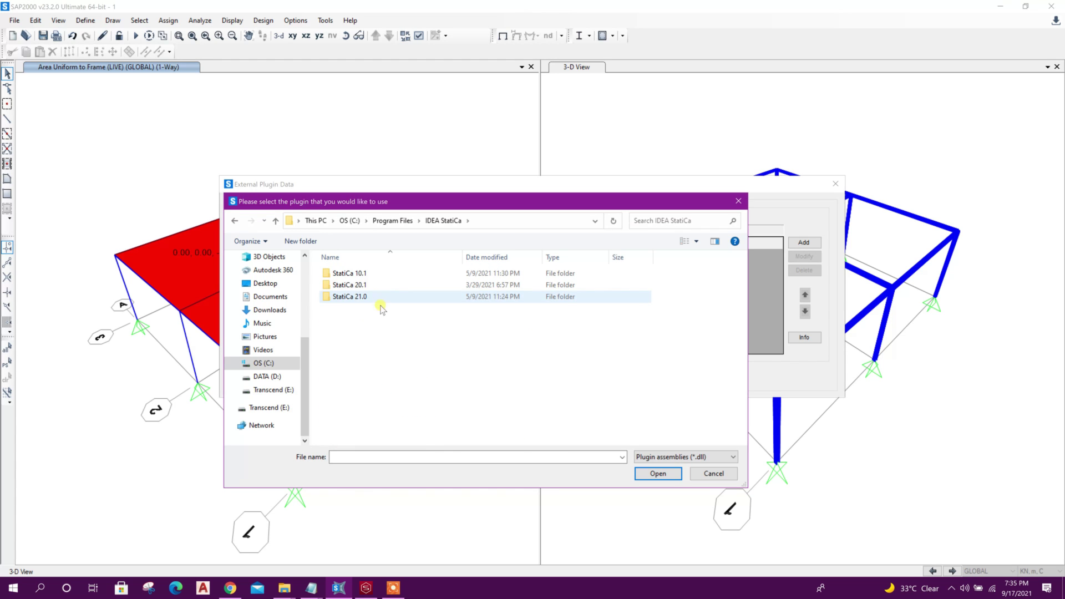
double_click(366, 300)
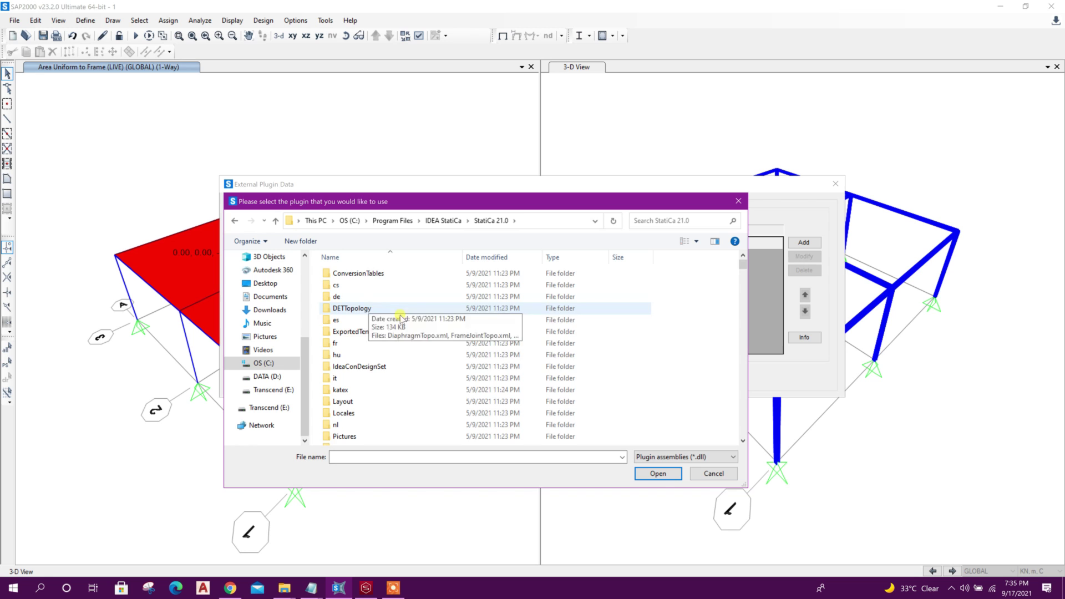
scroll(416, 369, down, 8)
drag(742, 280, 720, 408)
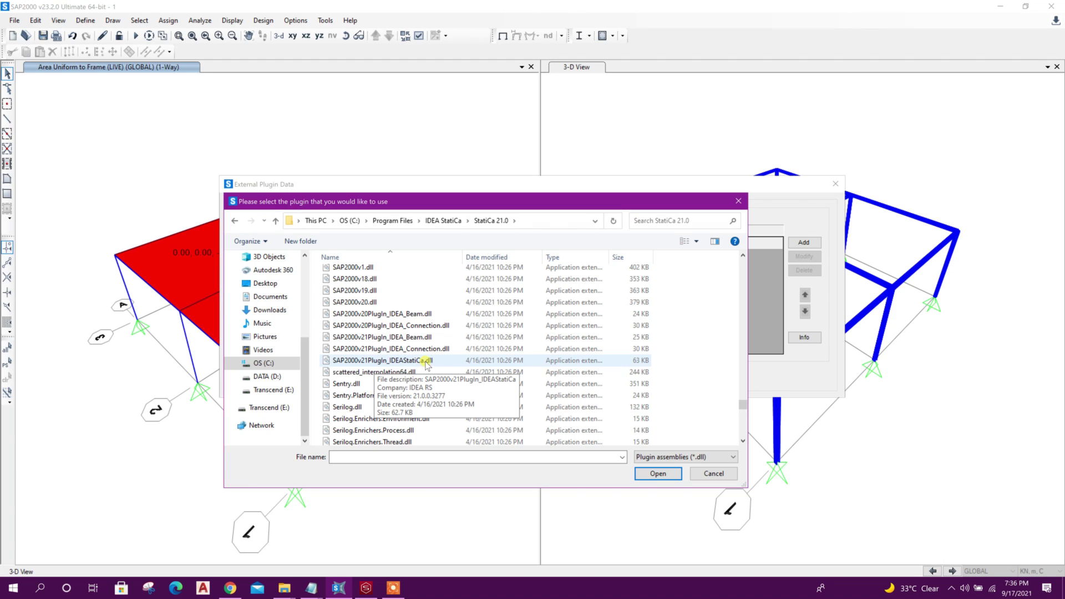
- Select SAP2000v21PlugIn_IDEAStatiCa.dll and add it to the external plugin list
click(392, 362)
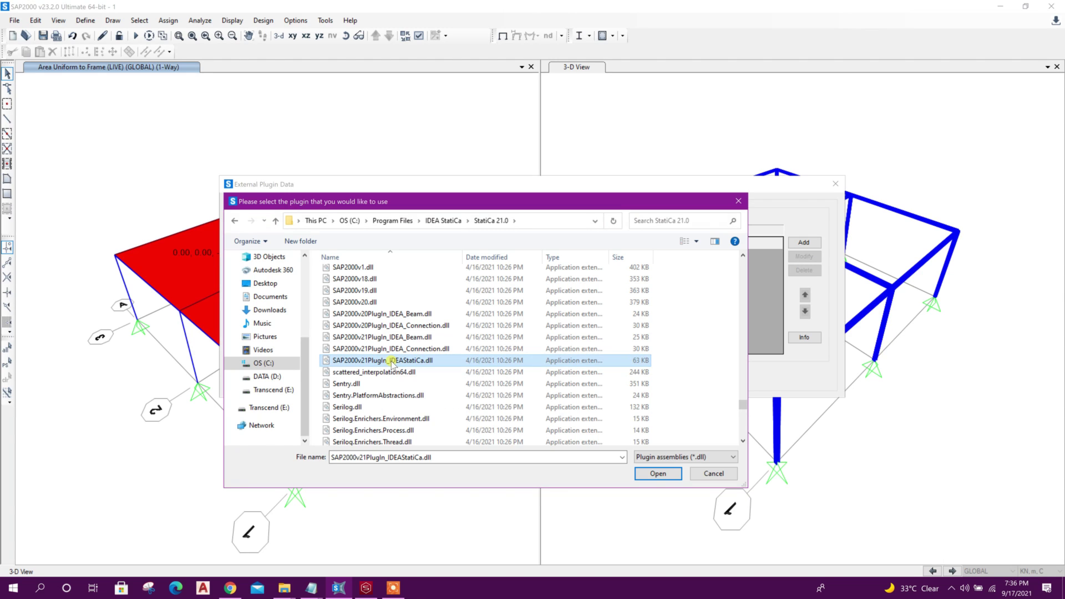
click(353, 362)
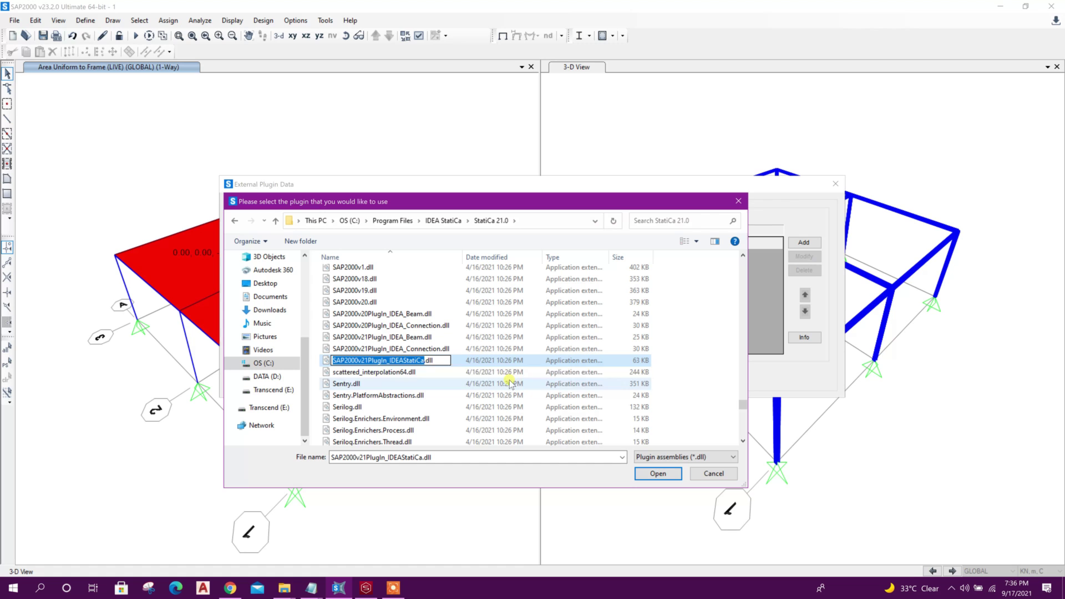
click(658, 474)
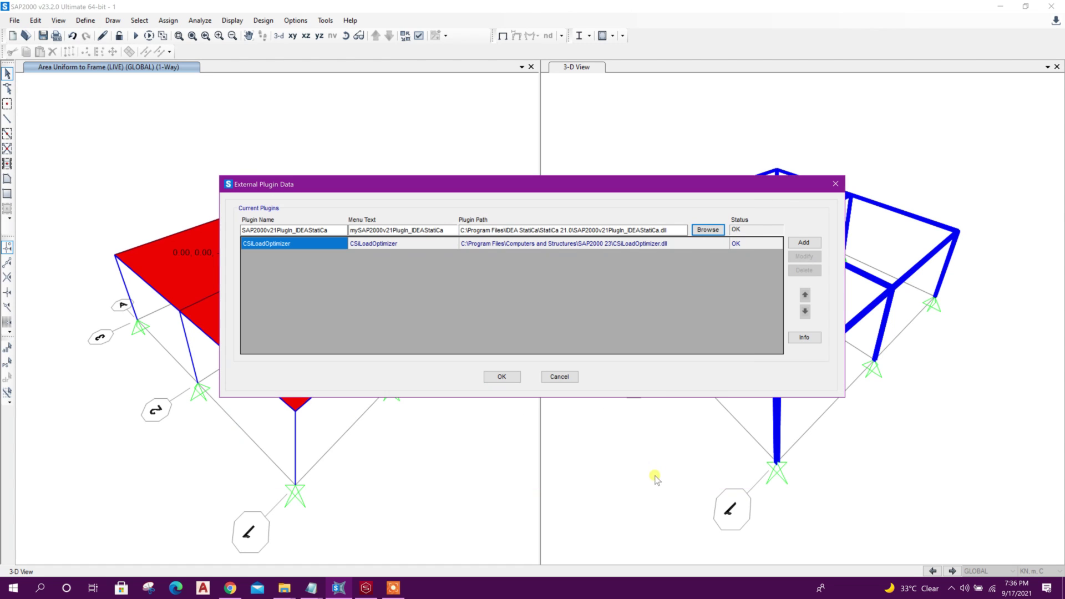
click(801, 245)
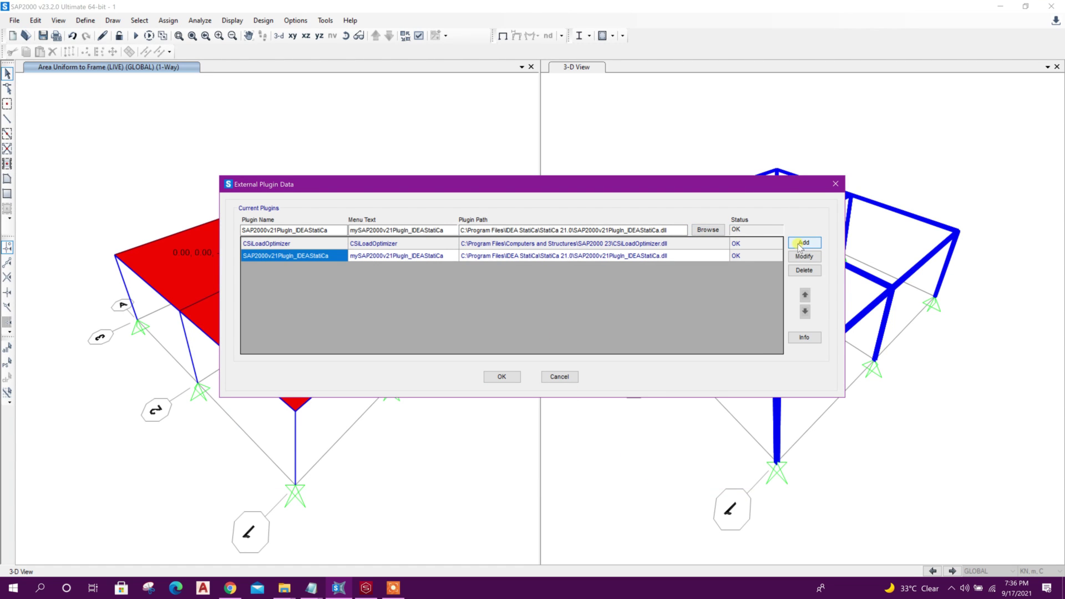
- Save the plugin list, run the frame analysis, then run the AISC 360-16 steel design check
click(502, 377)
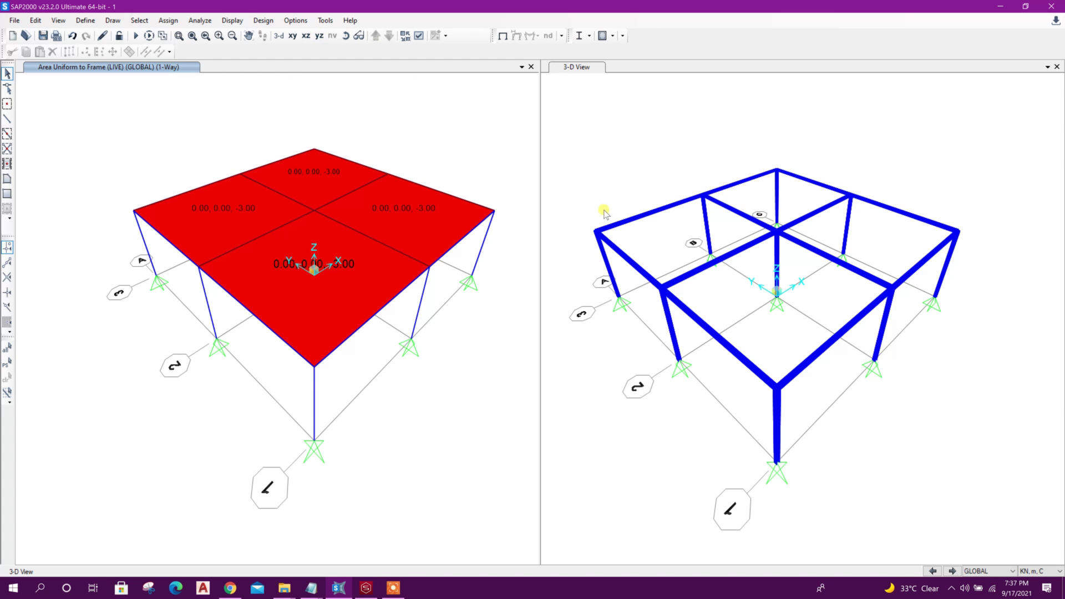
click(135, 37)
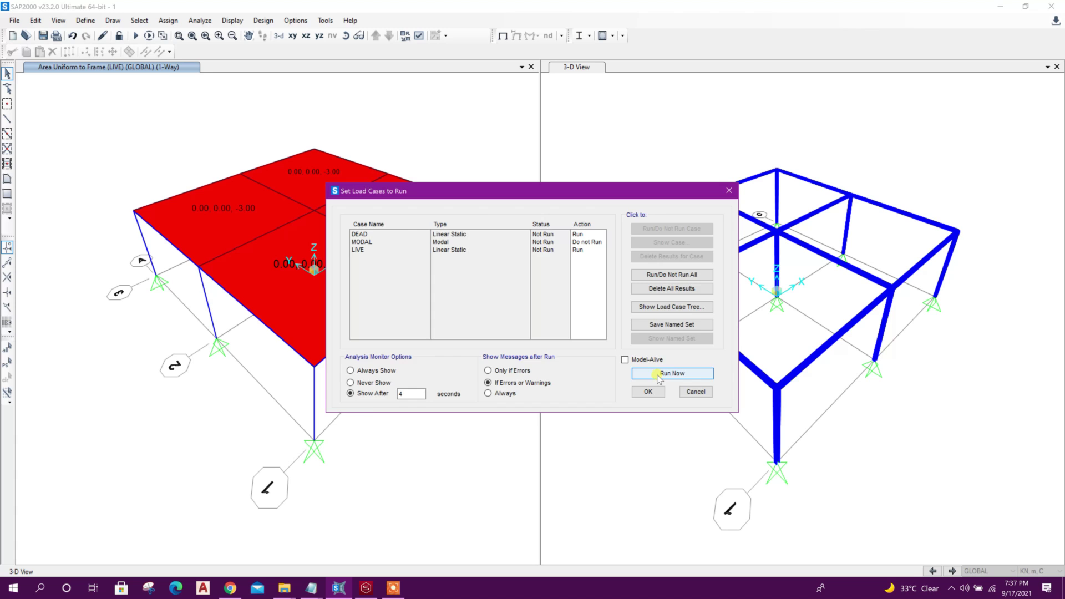
click(655, 374)
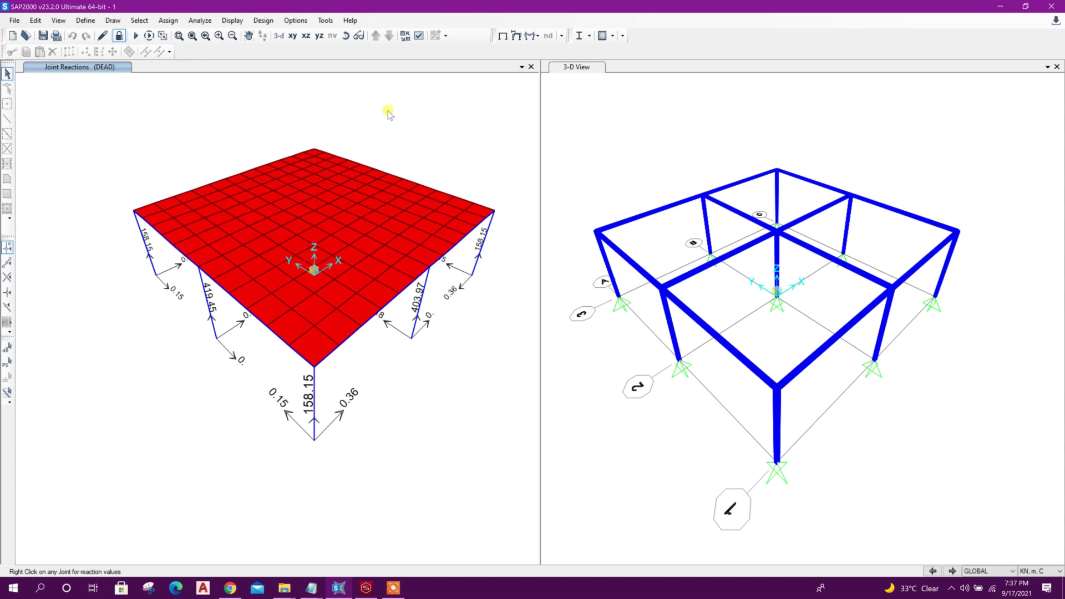
click(578, 38)
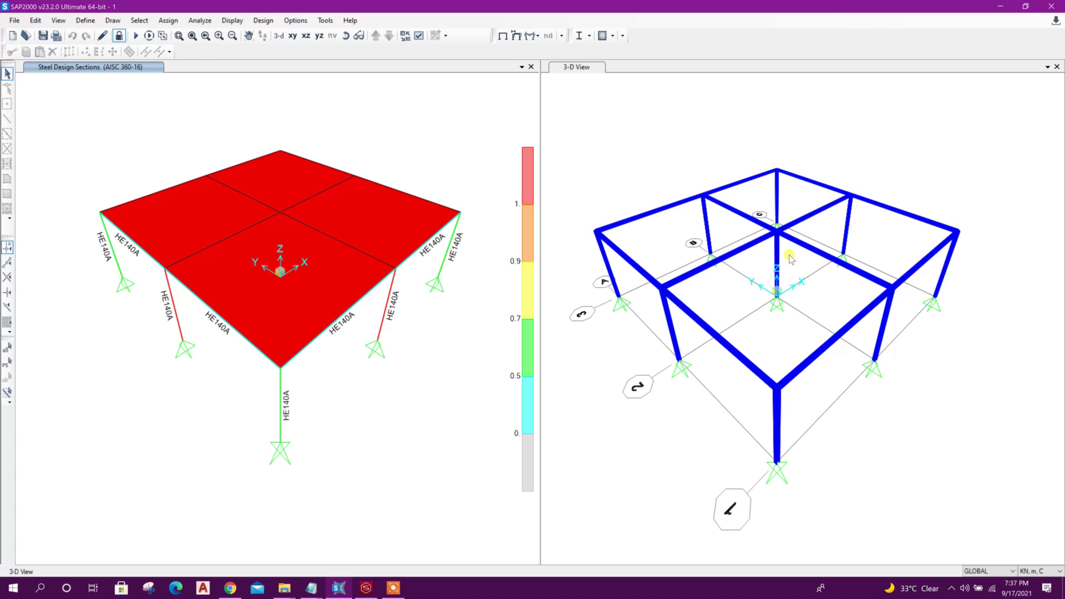
- Window-select the centre column with its four connecting beams and zoom in
shift+middle_drag(794, 260, 791, 281)
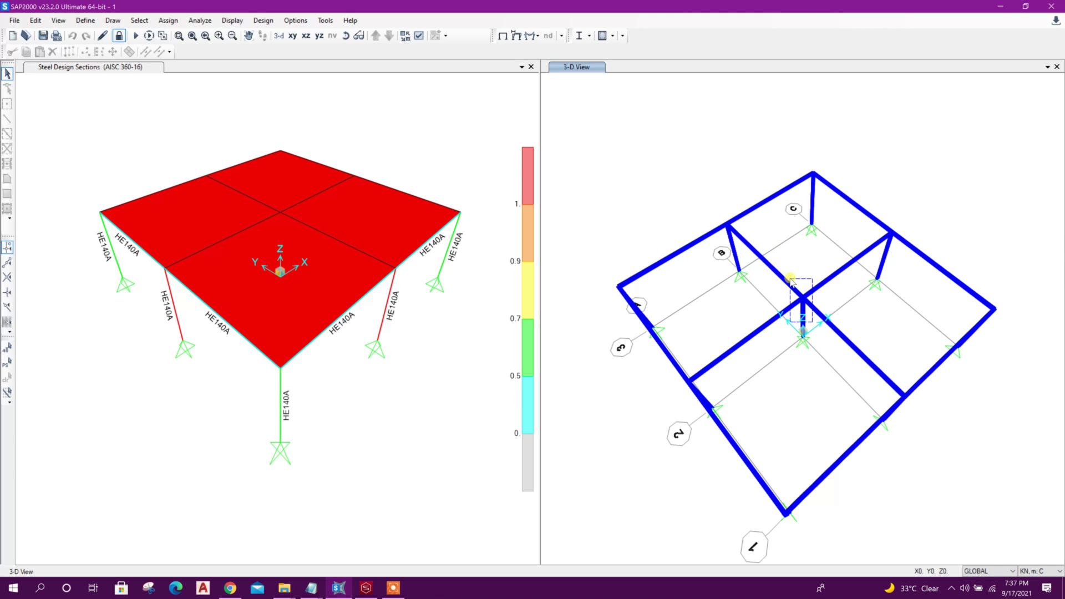
drag(791, 282, 792, 283)
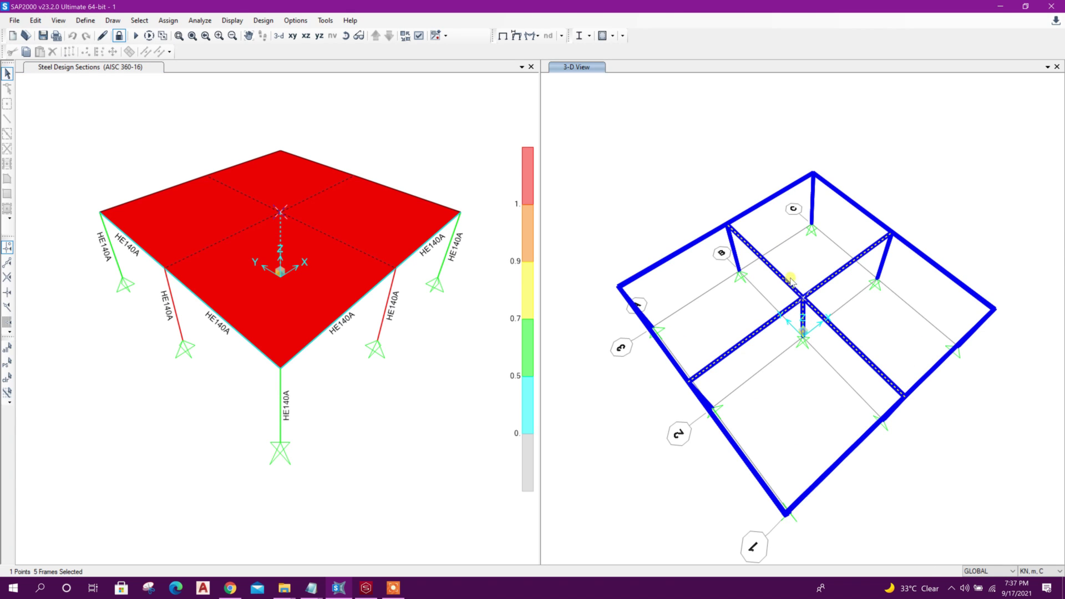
scroll(808, 314, up, 5)
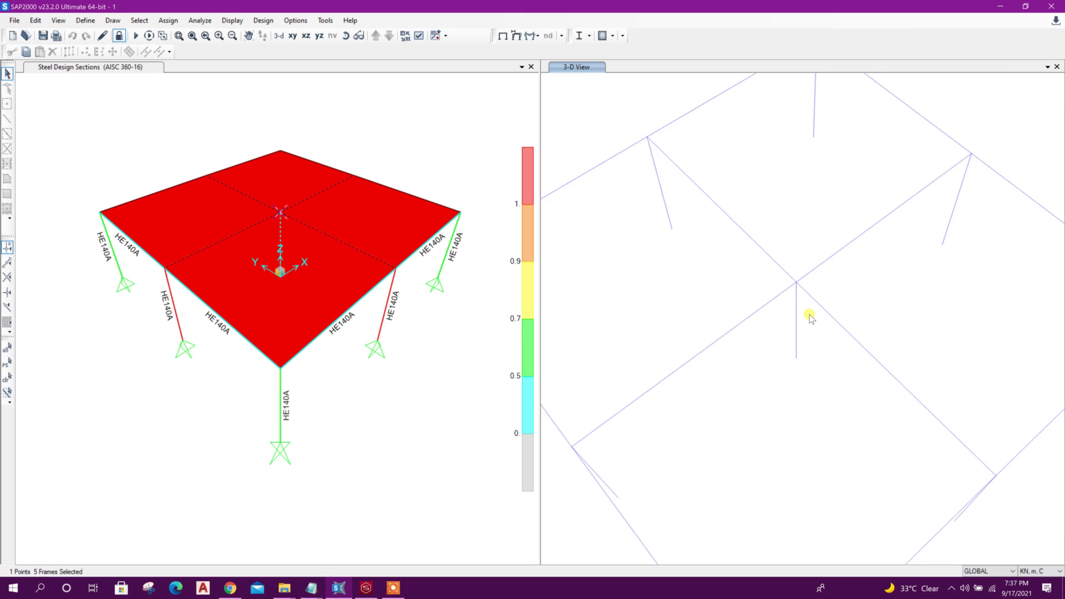
scroll(809, 314, up, 2)
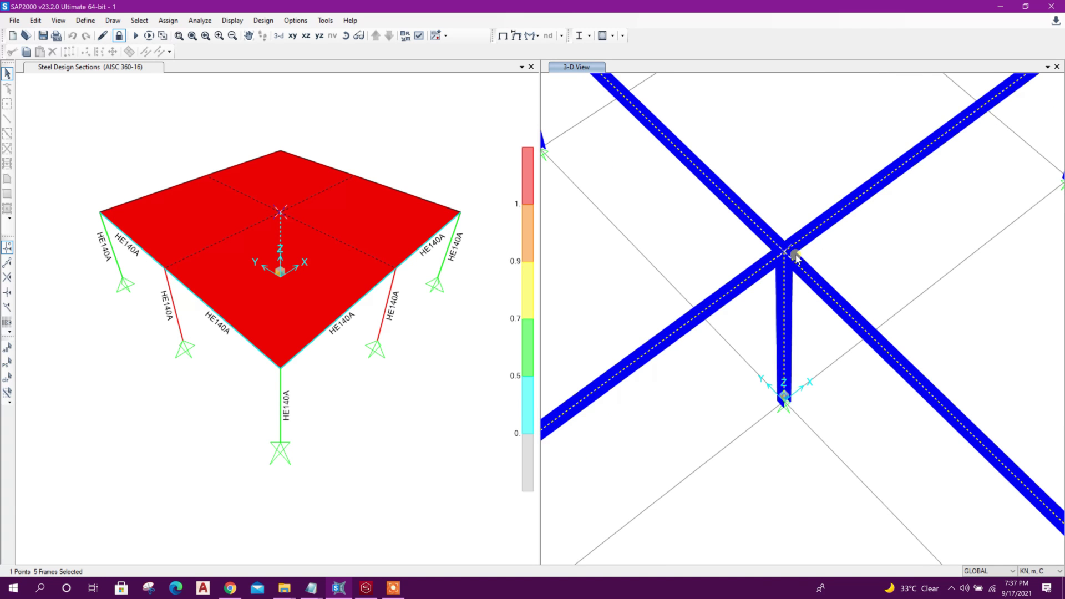
- Set the general display View Type to Standard so members show as plain lines
click(419, 36)
click(481, 147)
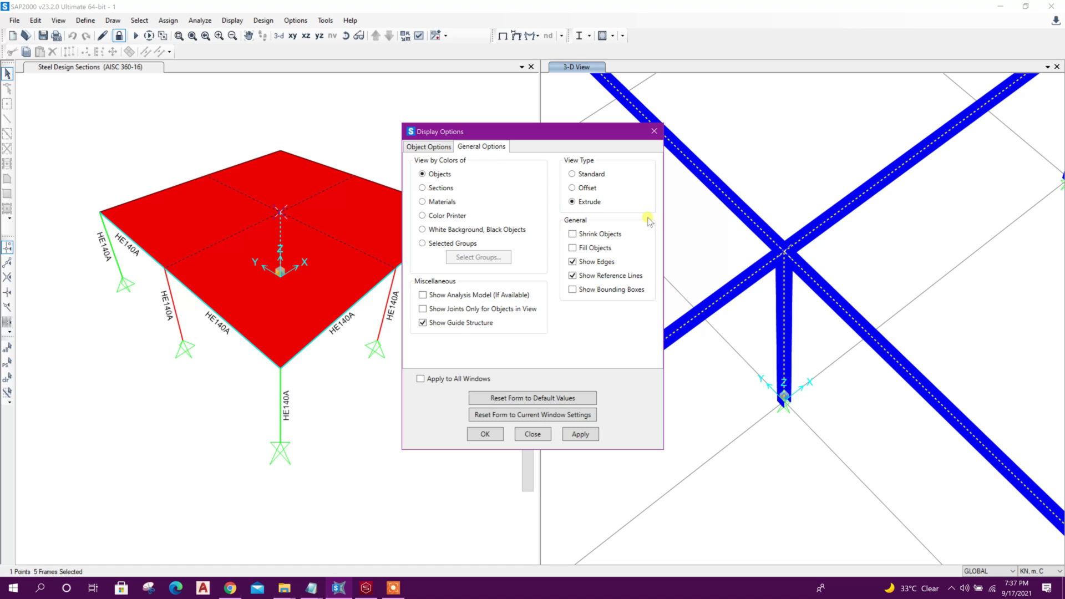
click(588, 174)
click(576, 436)
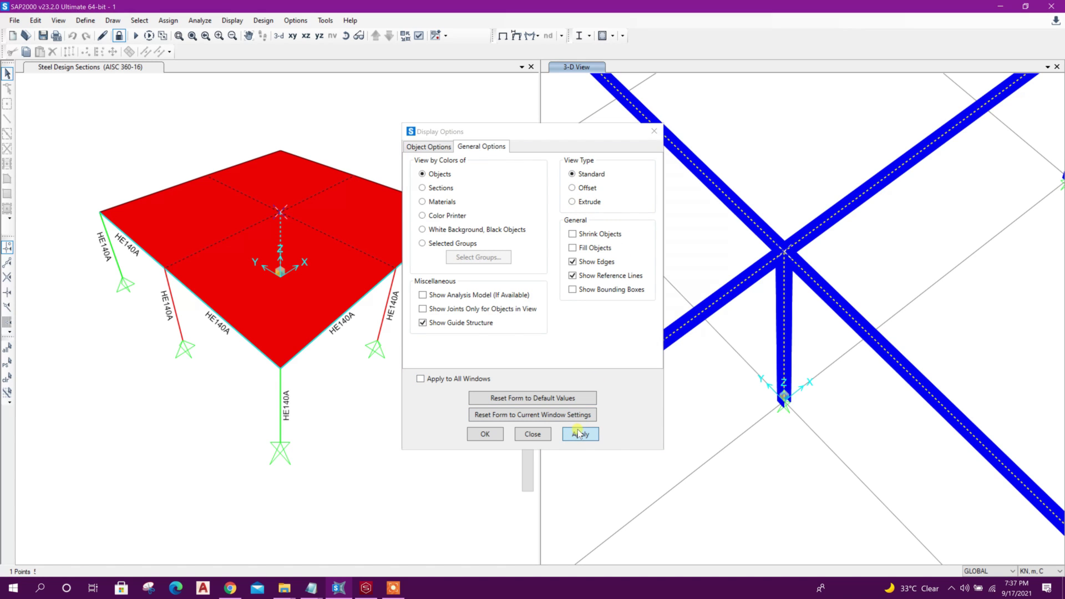
click(532, 435)
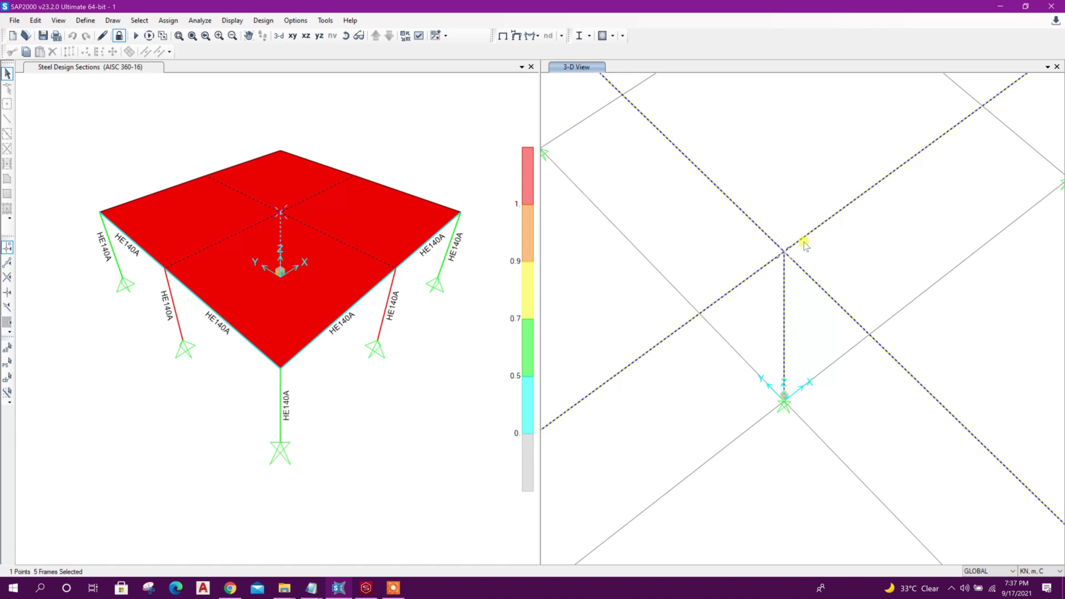
click(325, 20)
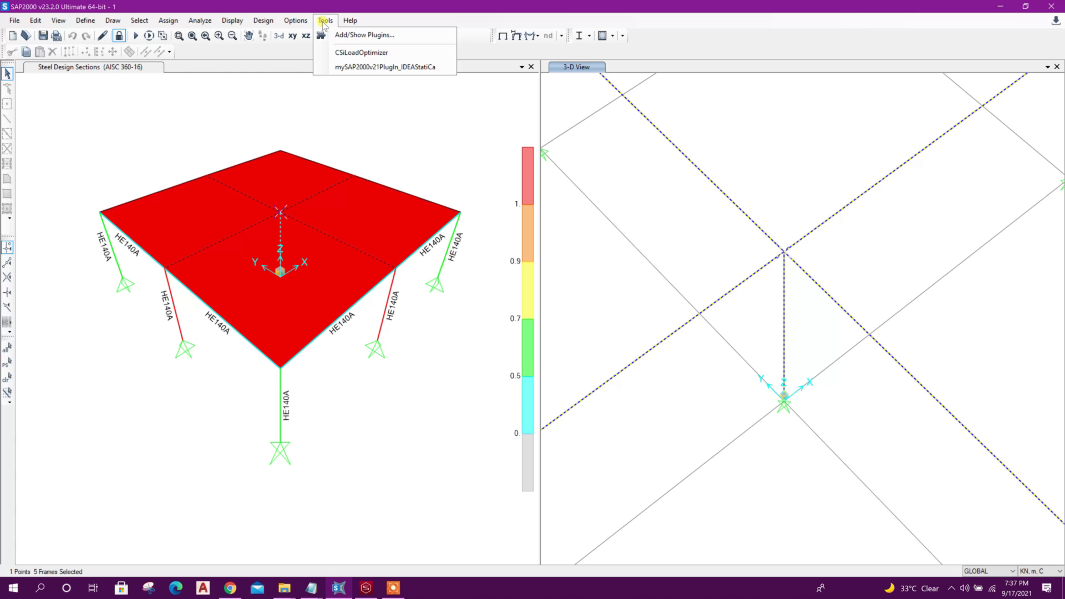
- Launch the IDEA StatiCa plugin, accept the warning, and create the project with the EU code
click(355, 67)
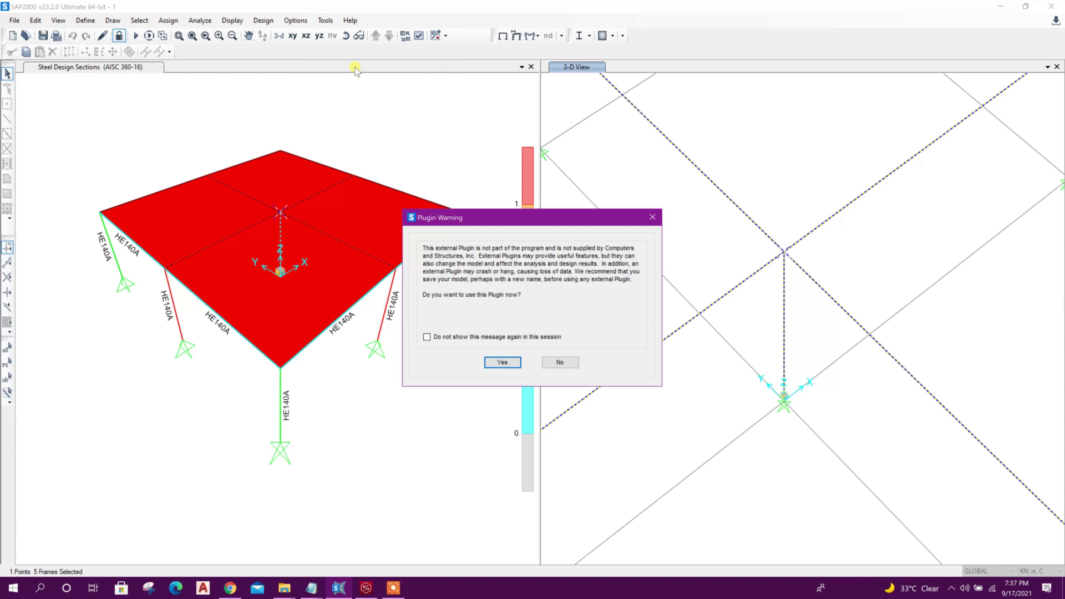
click(501, 363)
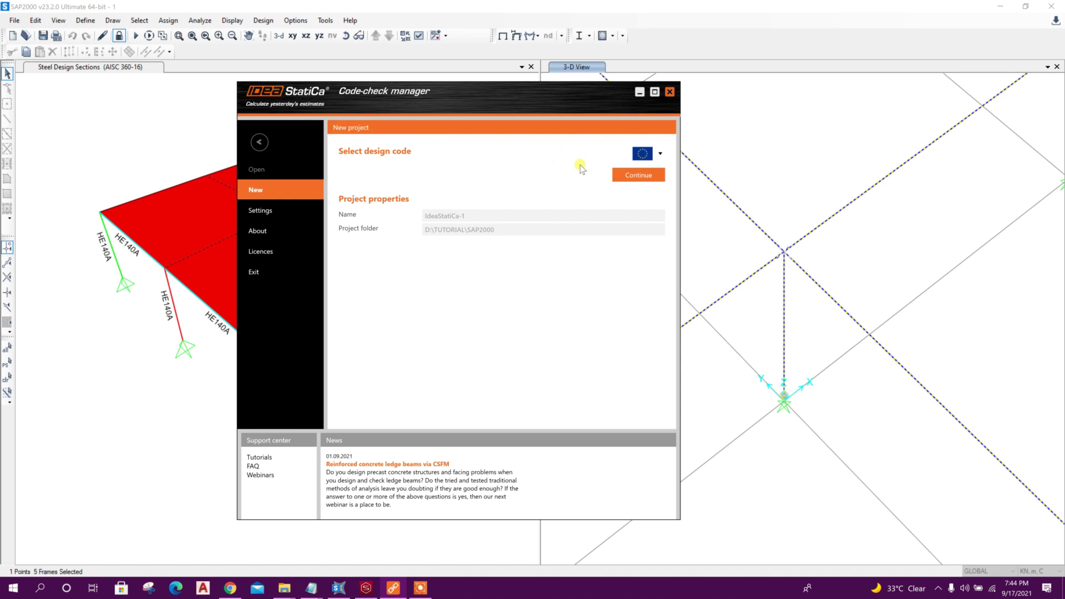
click(641, 155)
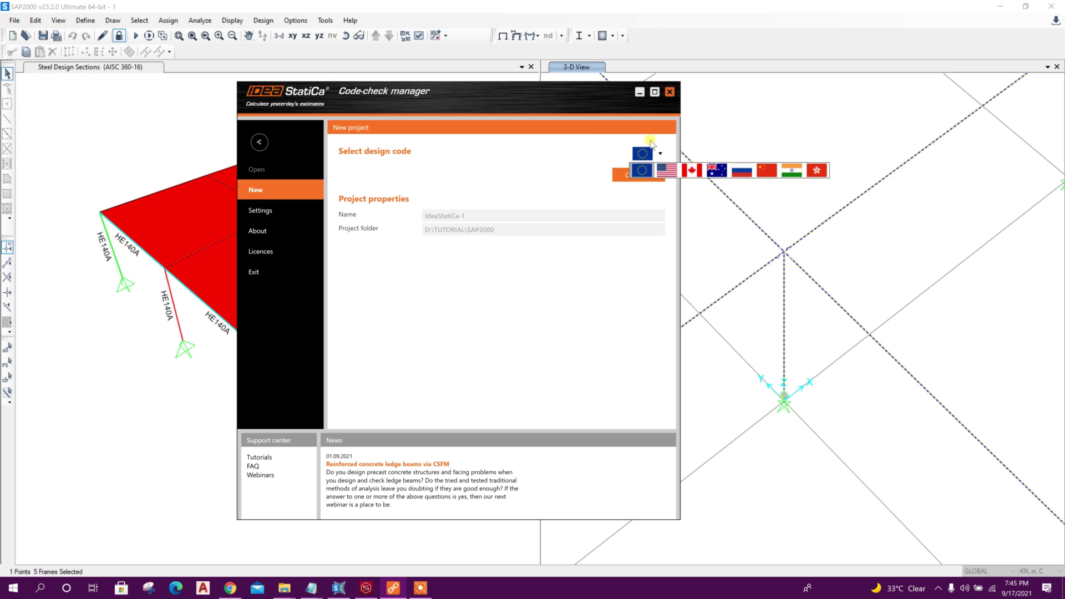
click(587, 142)
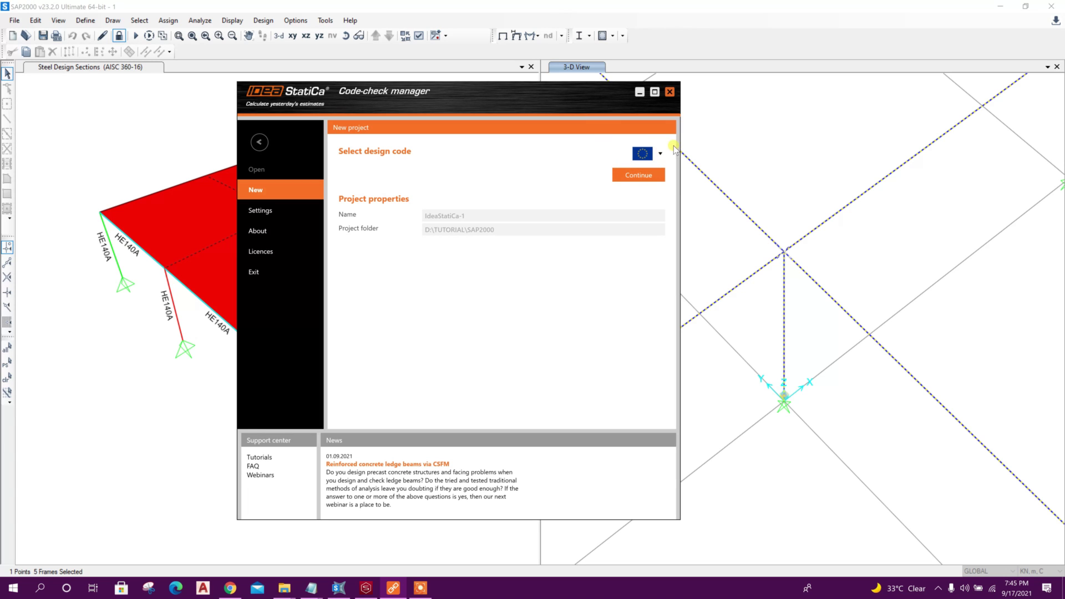
click(651, 174)
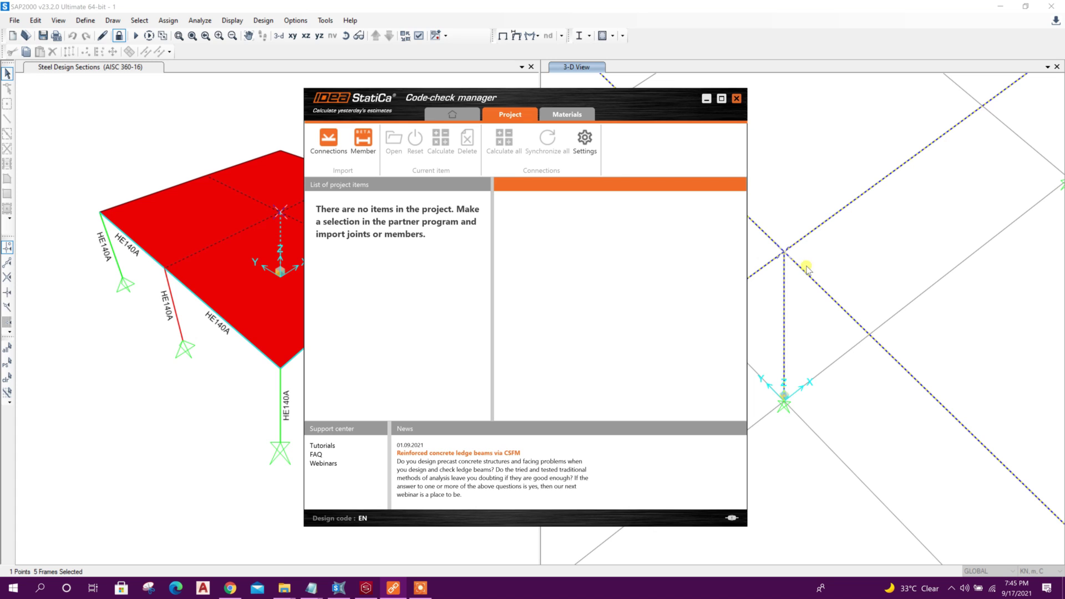
- Import the selected joint as connection 10 and show its members 5, 12, 13, 18, 19
click(330, 146)
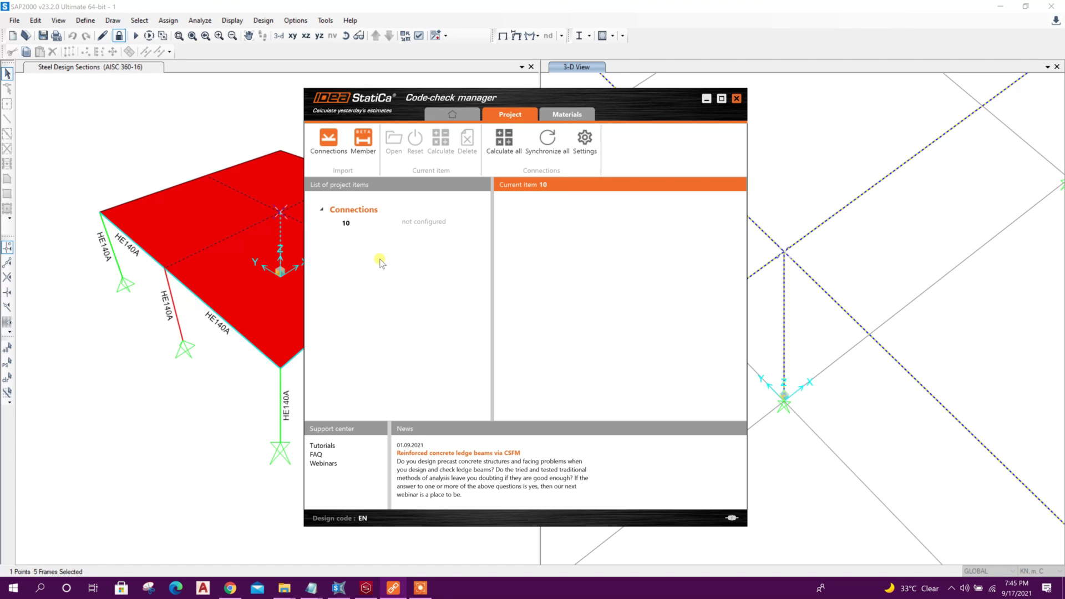
click(350, 224)
click(376, 225)
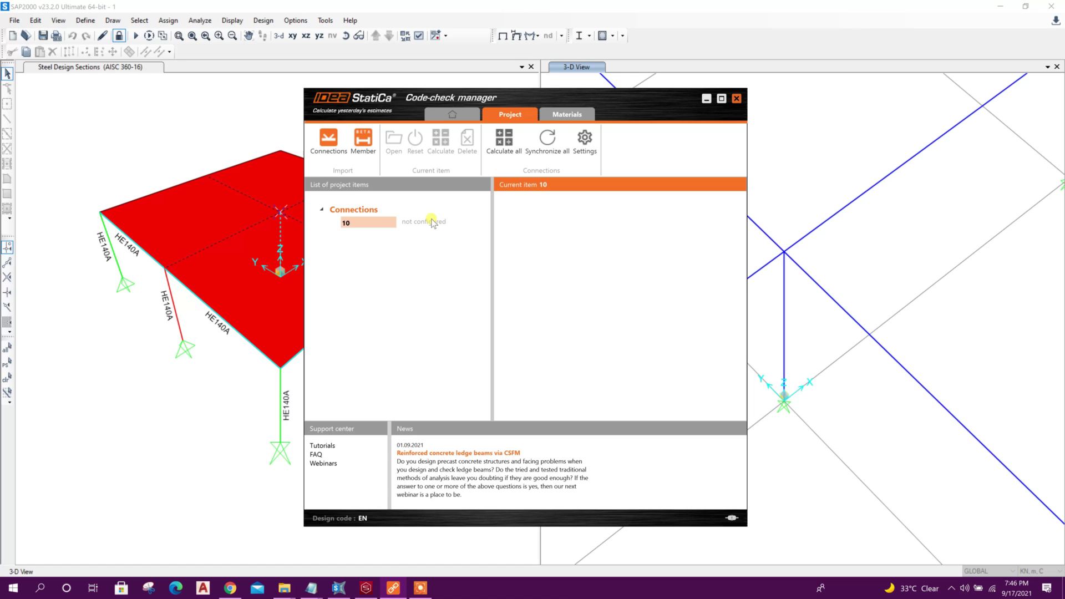
click(432, 222)
click(360, 227)
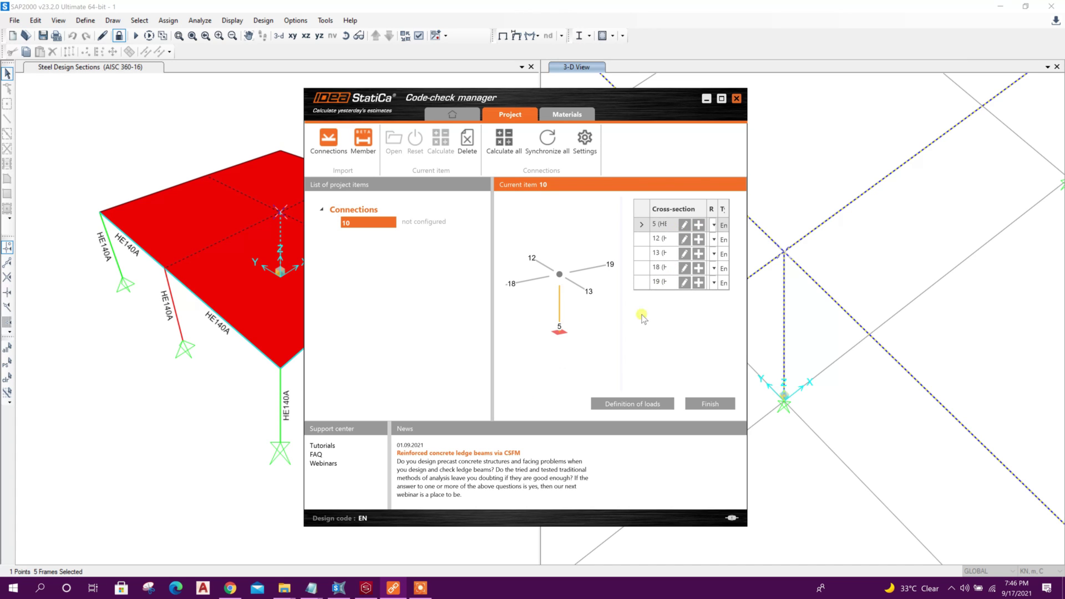
- Accept DEAD/LIVE load groups, combinations and result classes, then open connection 10 for design
click(632, 403)
click(360, 171)
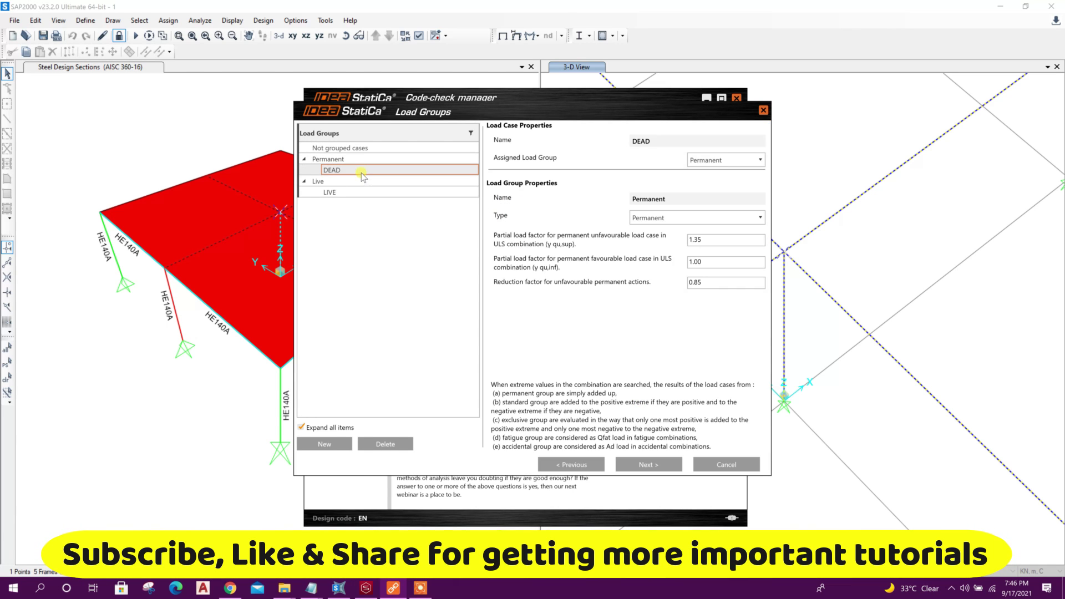
click(368, 192)
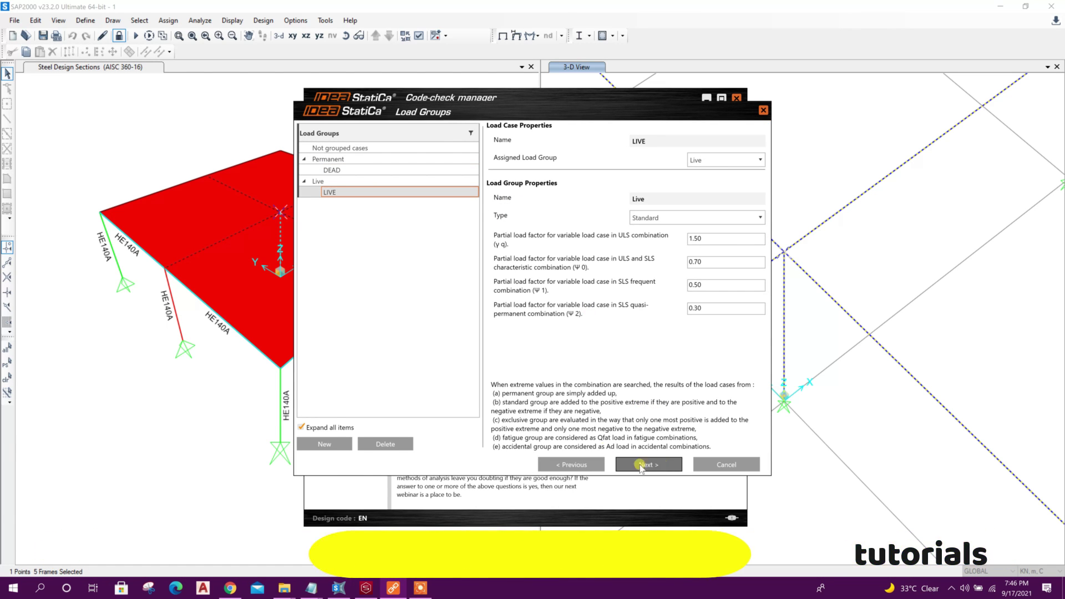
click(660, 465)
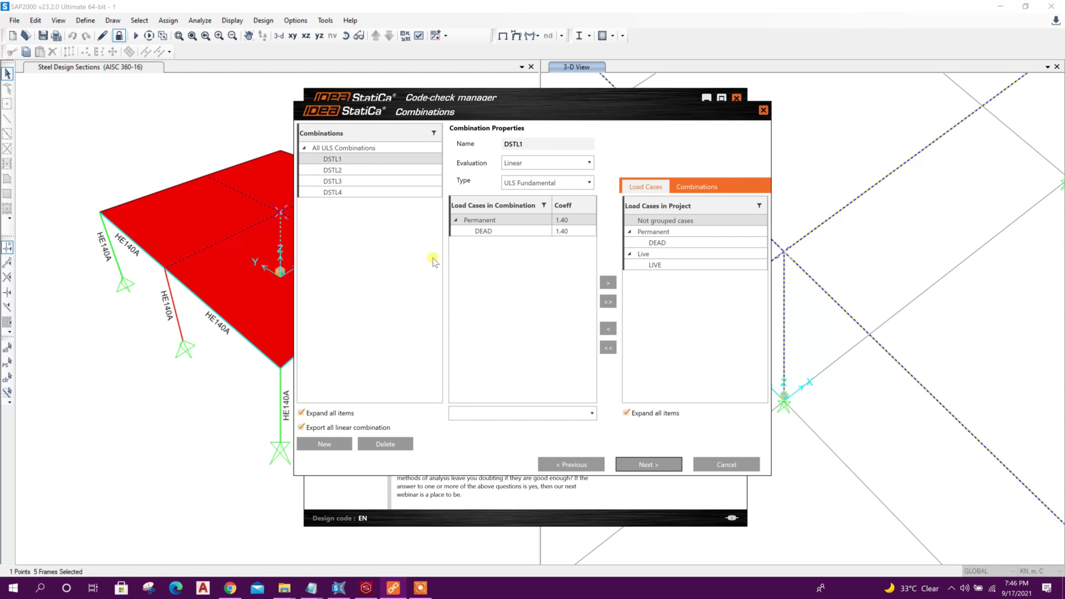
click(659, 467)
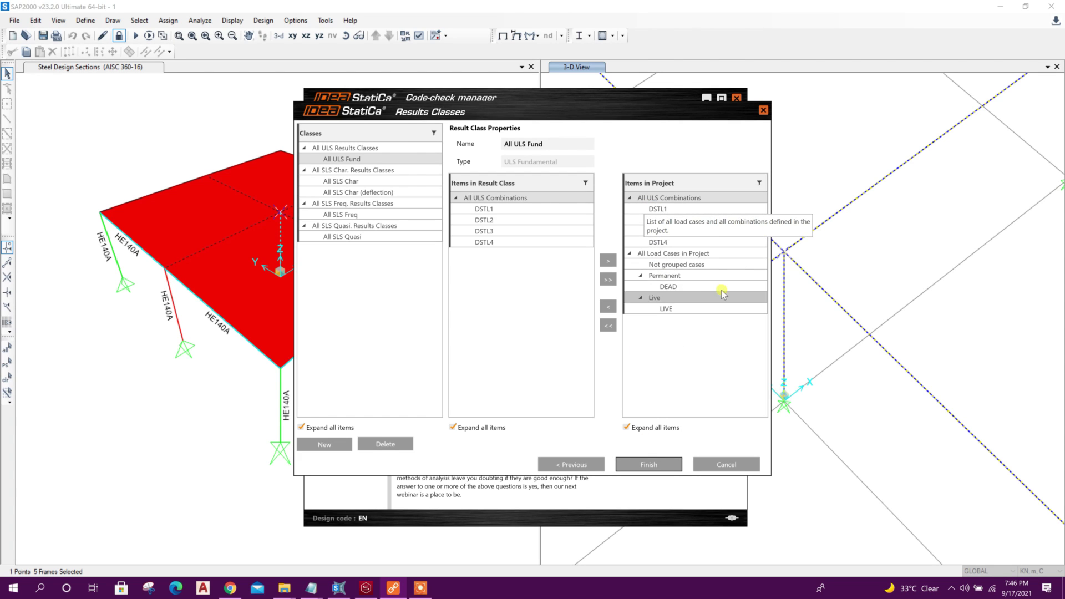
click(665, 465)
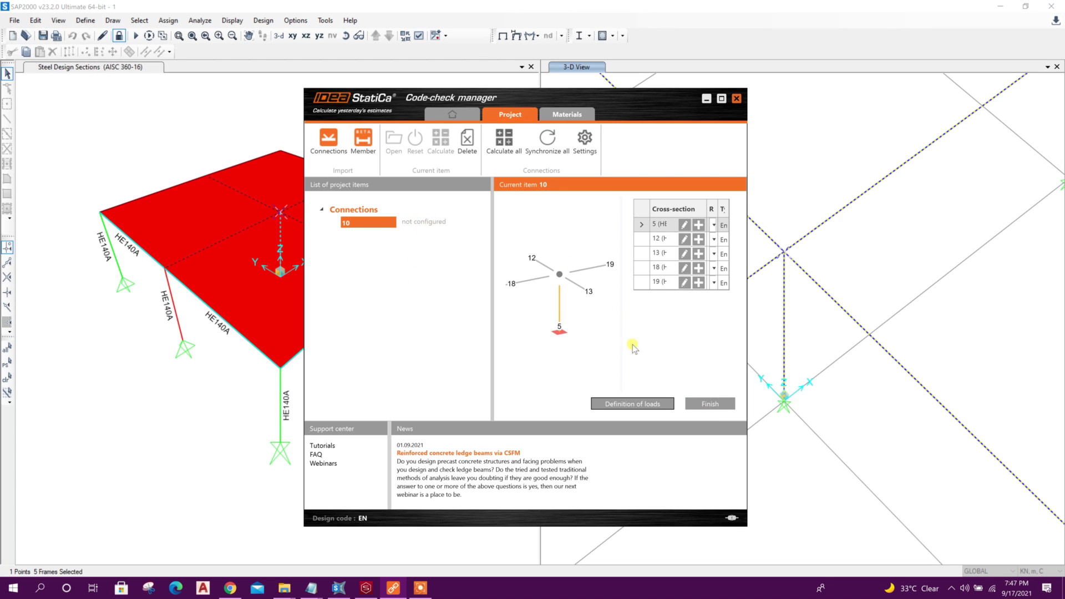
click(706, 403)
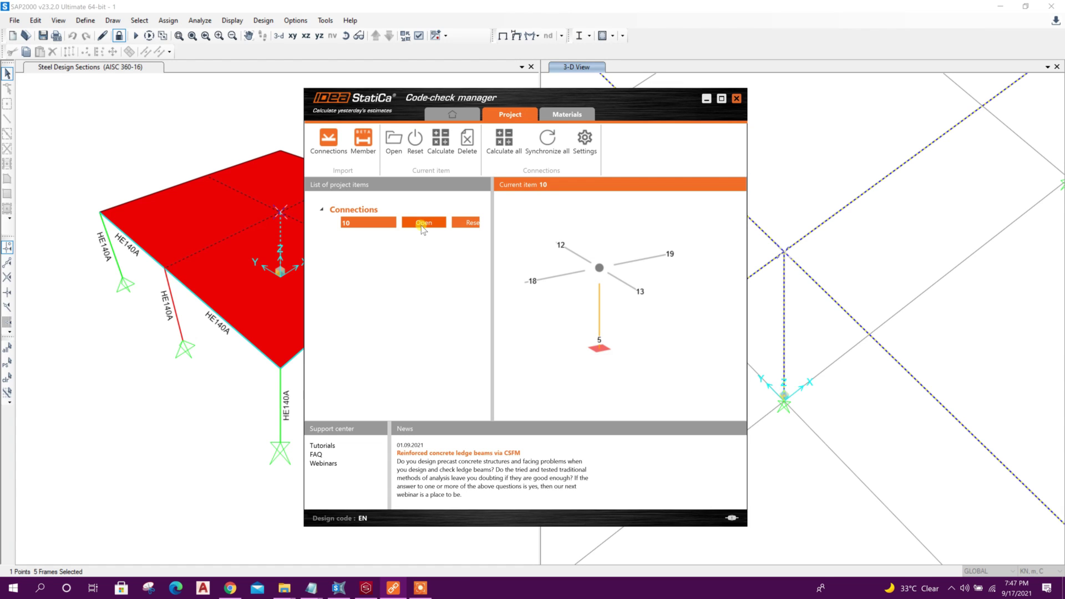
click(422, 225)
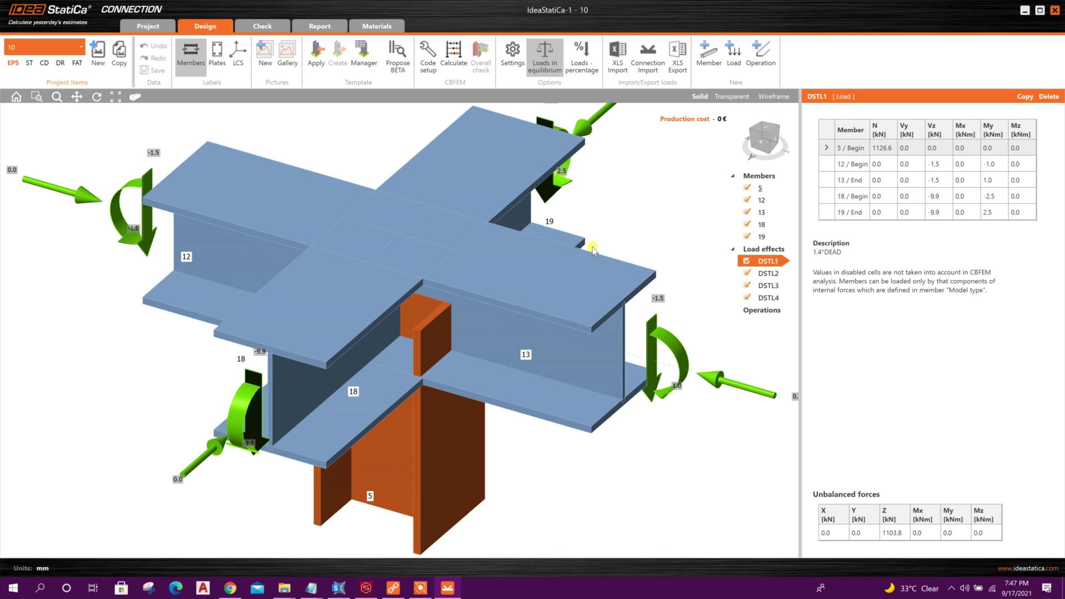
- Review the loads of load effects DSTL1 through DSTL4
click(768, 273)
click(773, 286)
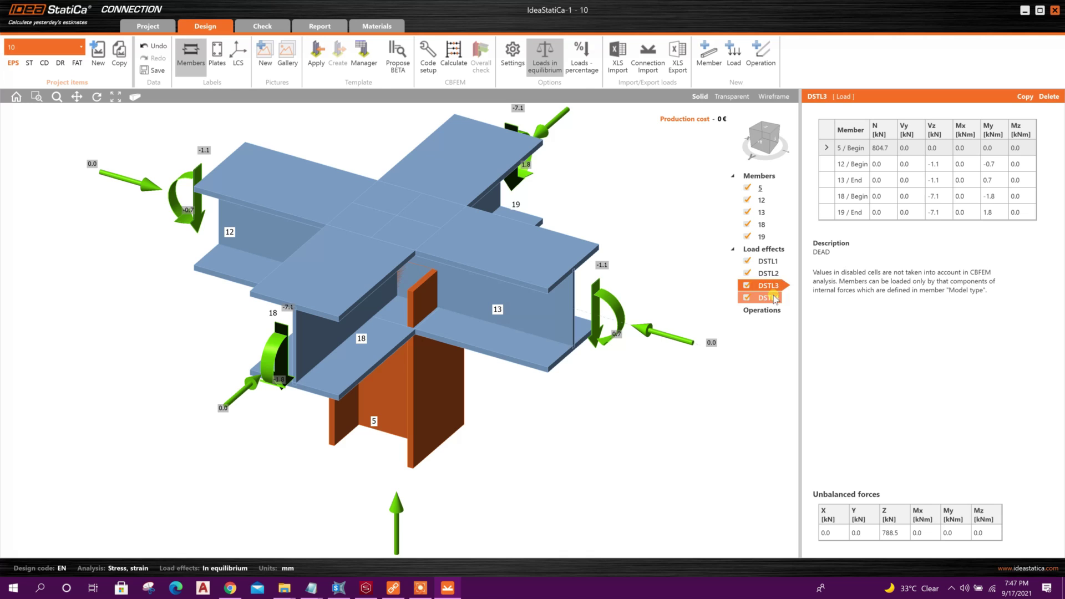
click(775, 299)
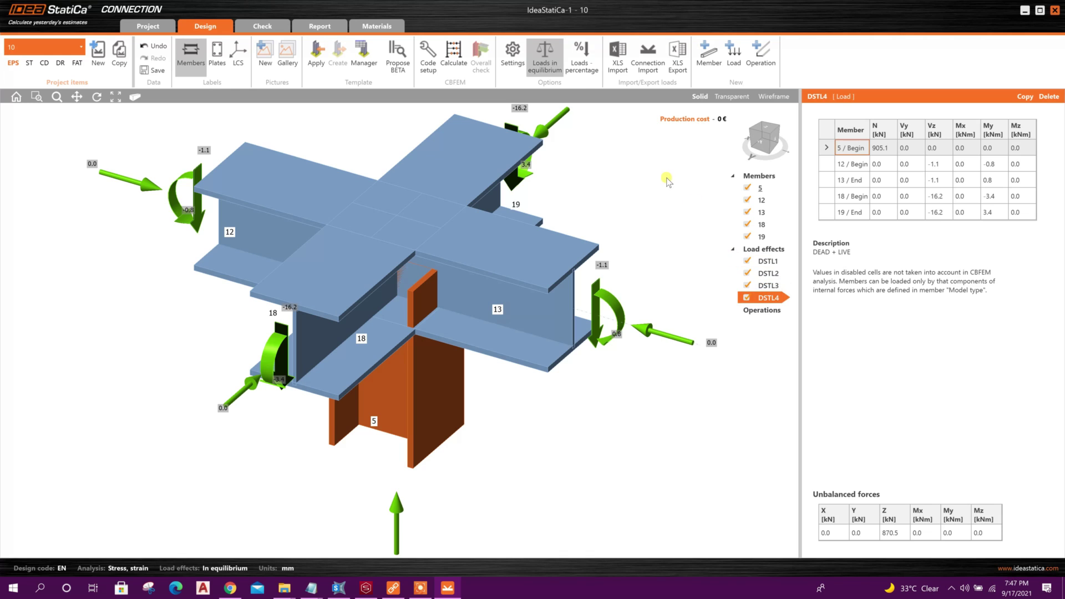
click(766, 262)
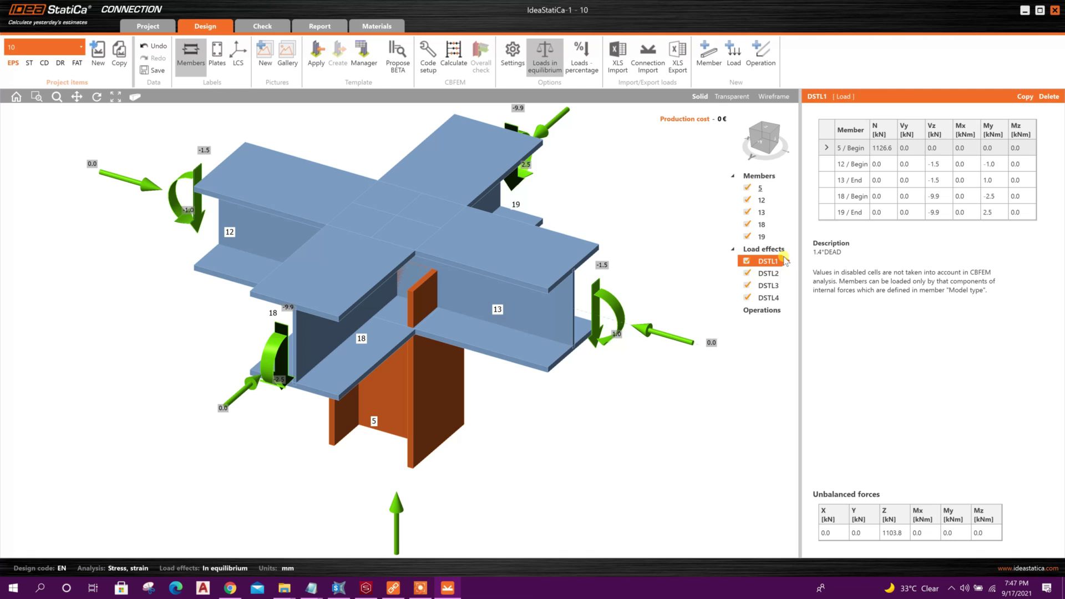
click(775, 276)
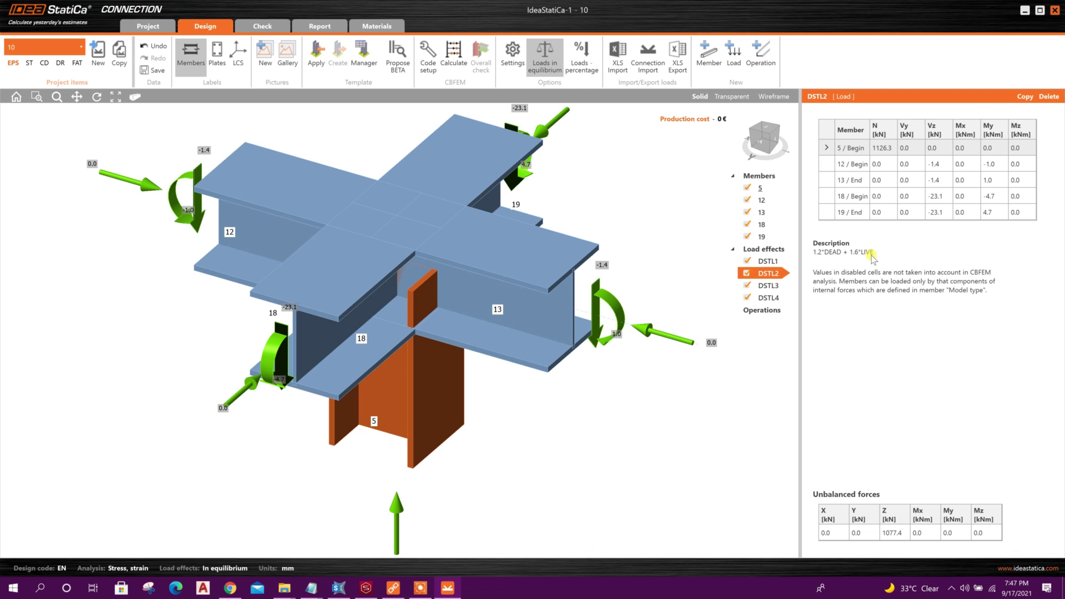
click(777, 286)
click(781, 303)
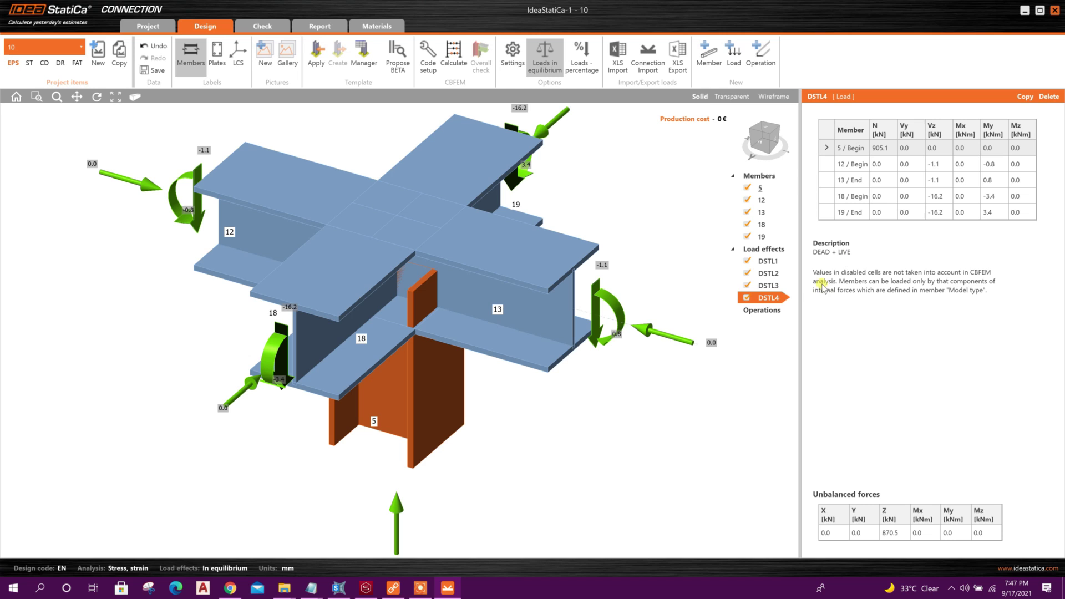
- Delete load effects DSTL4, DSTL1 and DSTL3, keeping only DSTL2
right_click(777, 301)
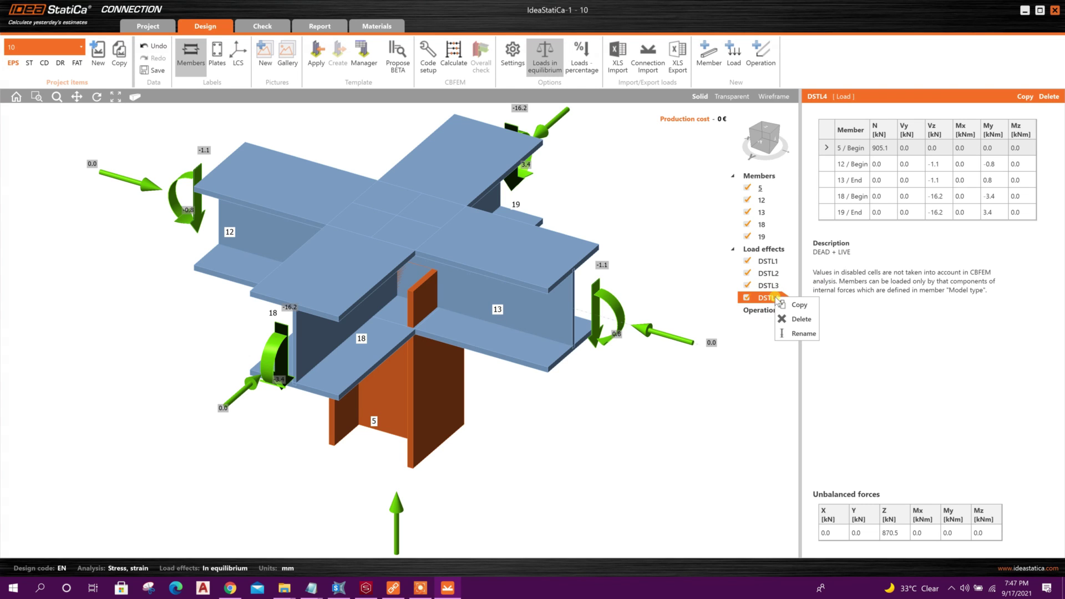
click(799, 319)
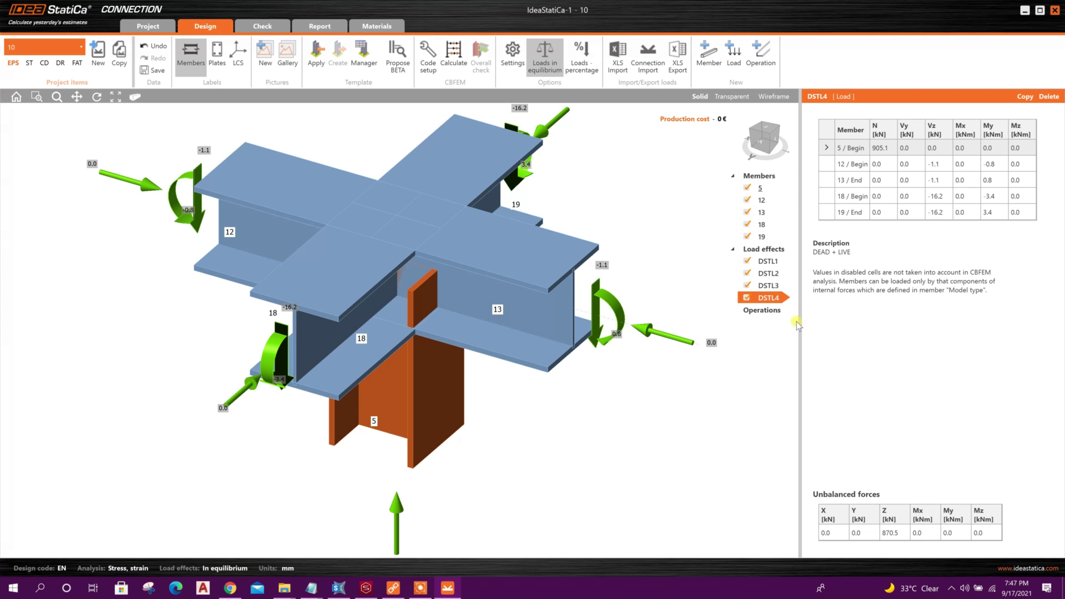
right_click(767, 265)
click(790, 285)
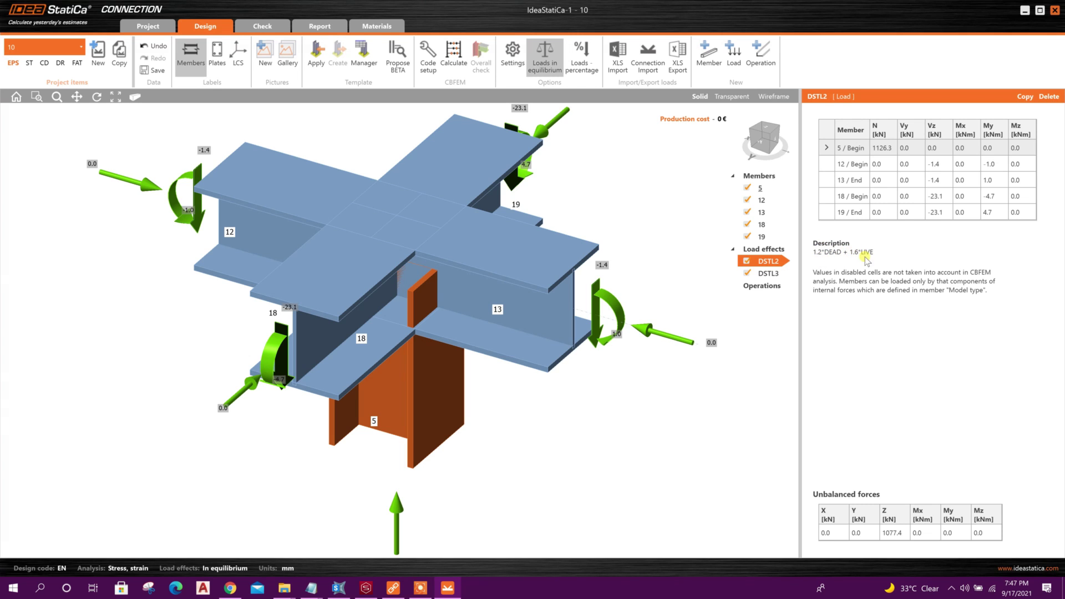
right_click(775, 274)
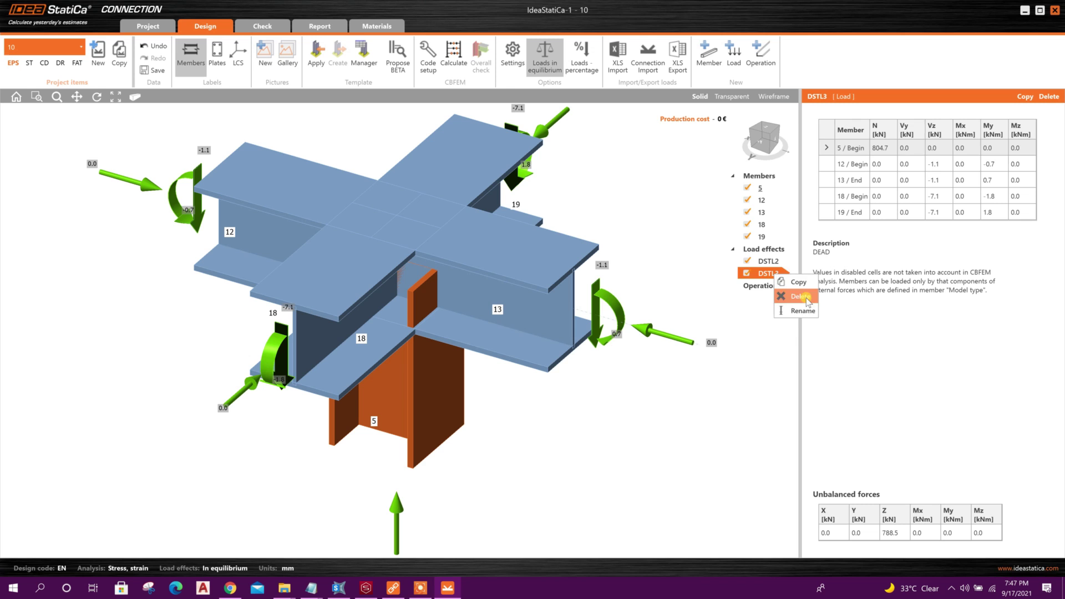
click(799, 299)
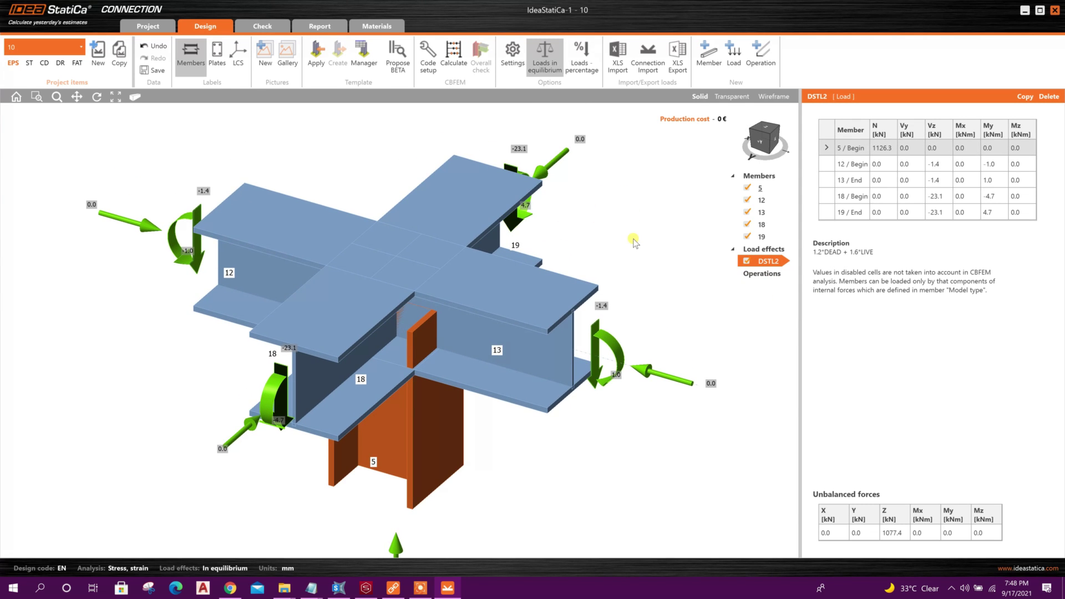
- Add bolted shifted endplate SEP1 joining member 5 to member 12 with M12 4.6 bolts
click(763, 277)
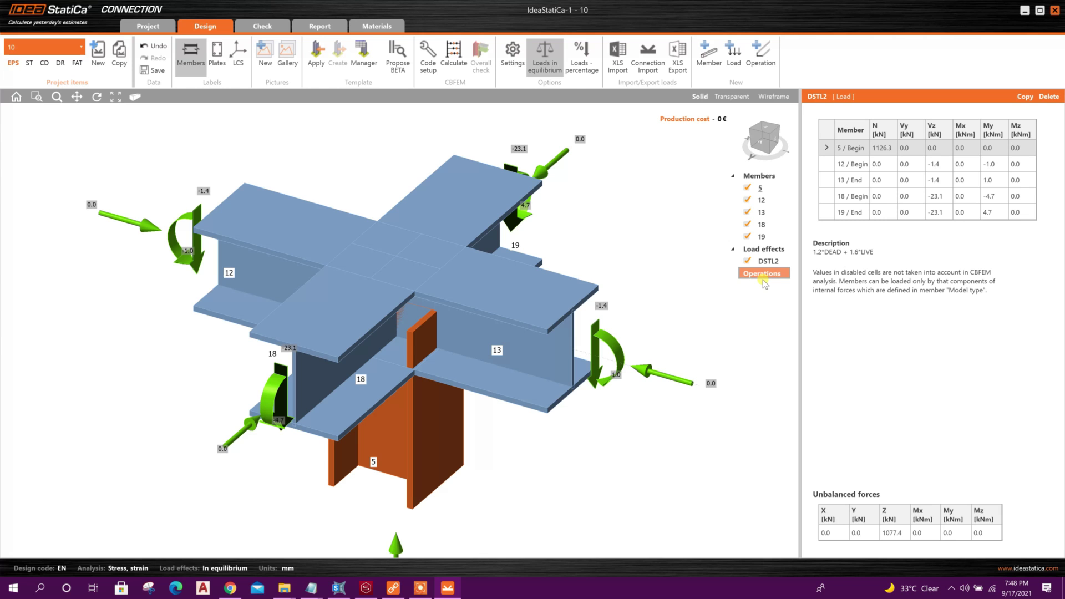
right_click(777, 275)
key(Escape)
drag(525, 98, 715, 97)
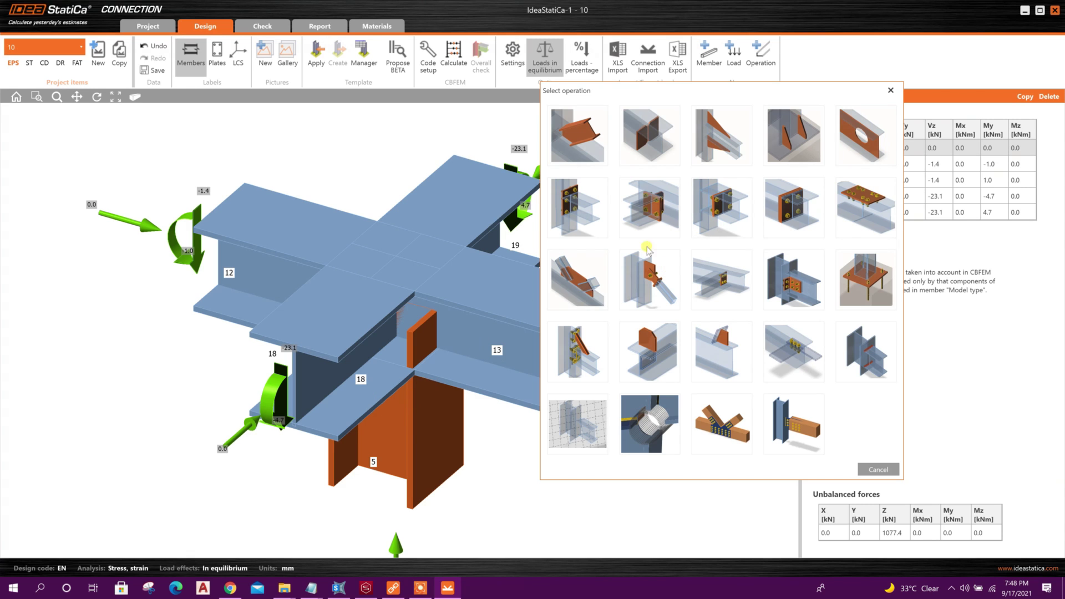
click(663, 217)
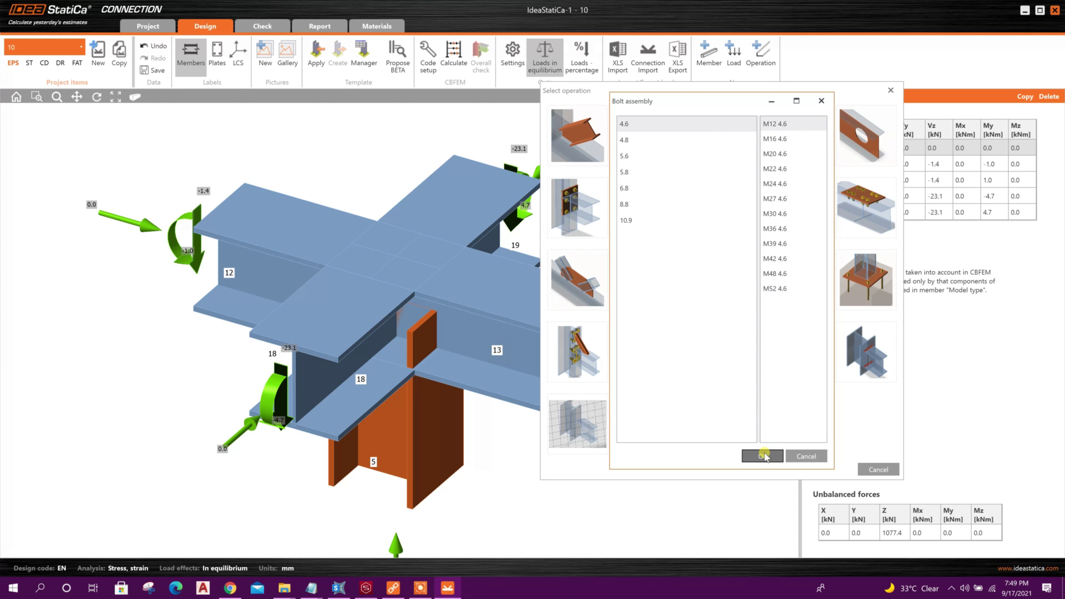
click(764, 454)
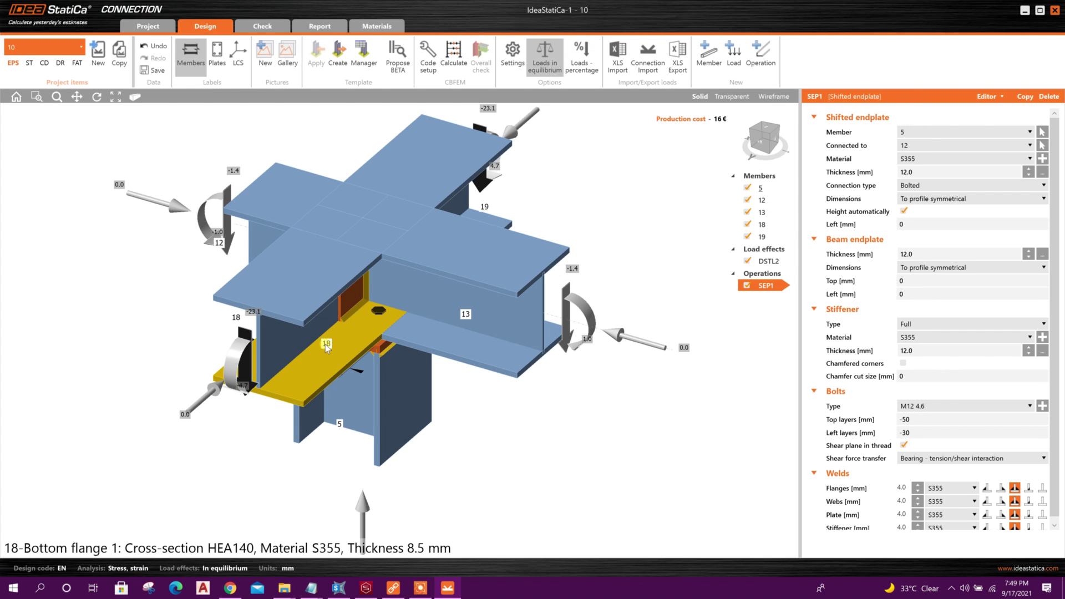
- Reattach SEP1 to member 18 and change its top bolt layers from -50 to -30 mm
click(914, 133)
click(910, 174)
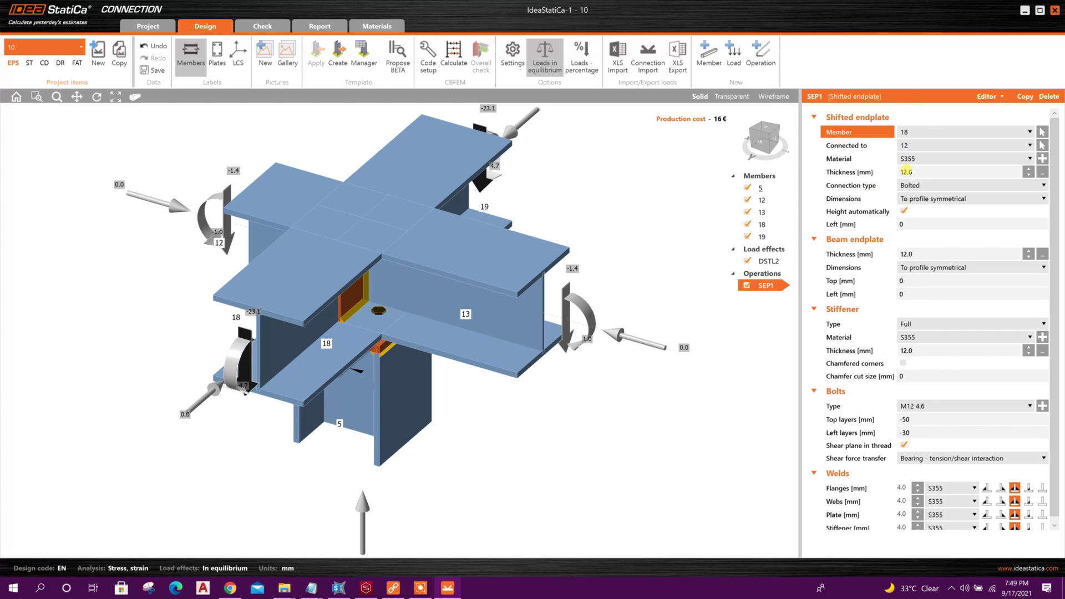
click(770, 145)
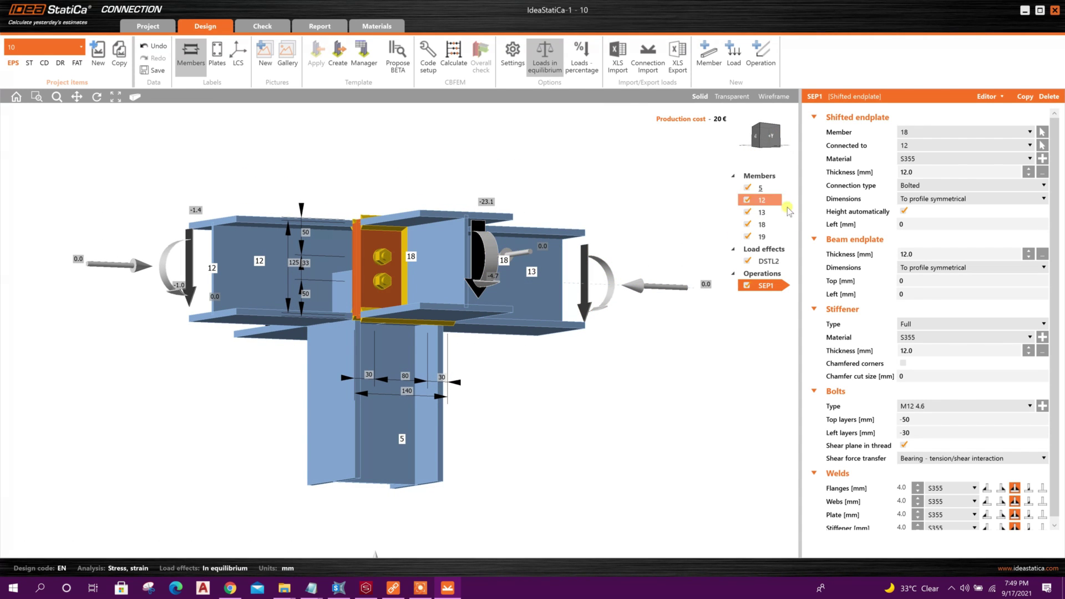
click(922, 414)
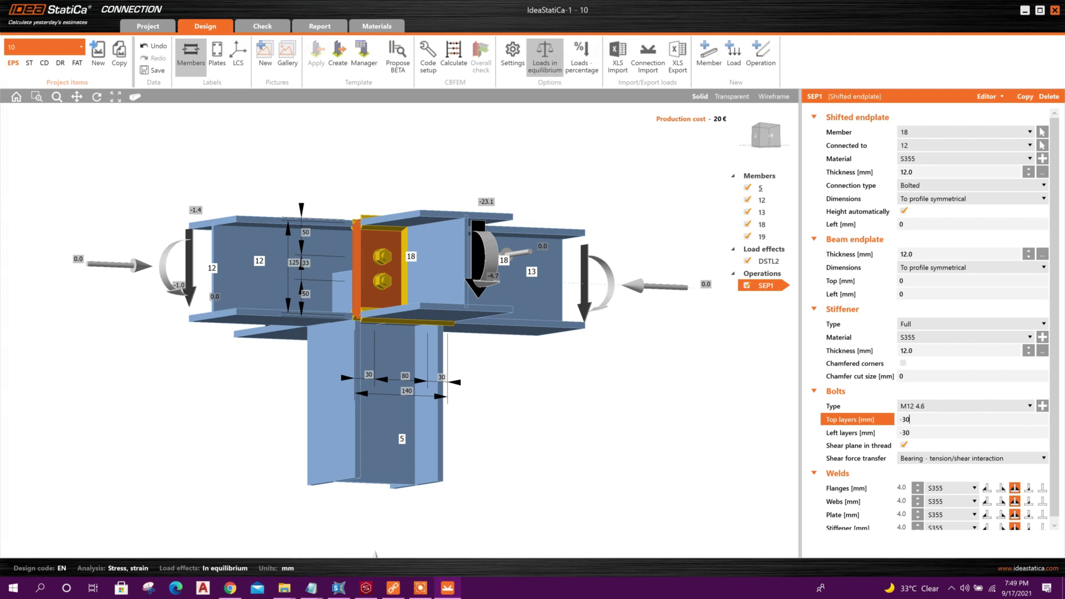
click(925, 430)
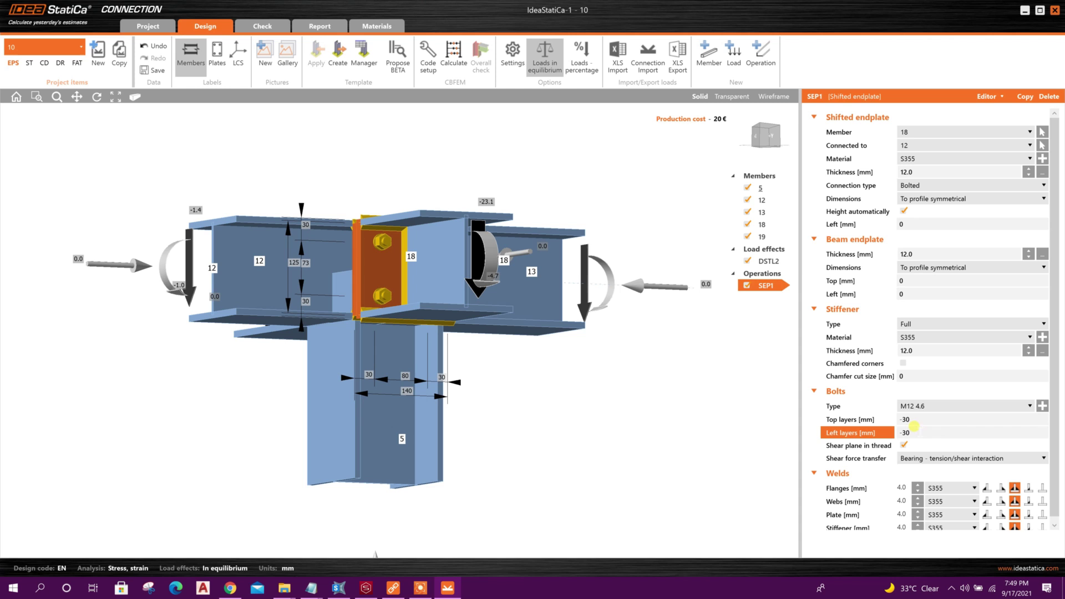
click(763, 139)
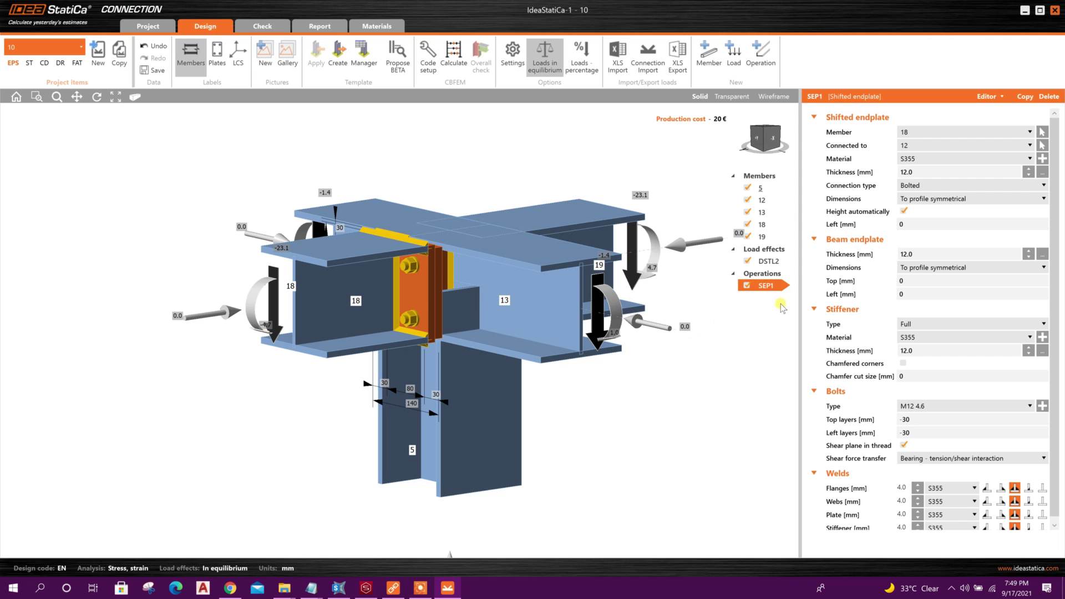
- Copy SEP1 into a new endplate SEP2 and attach it to member 19
right_click(774, 285)
click(795, 289)
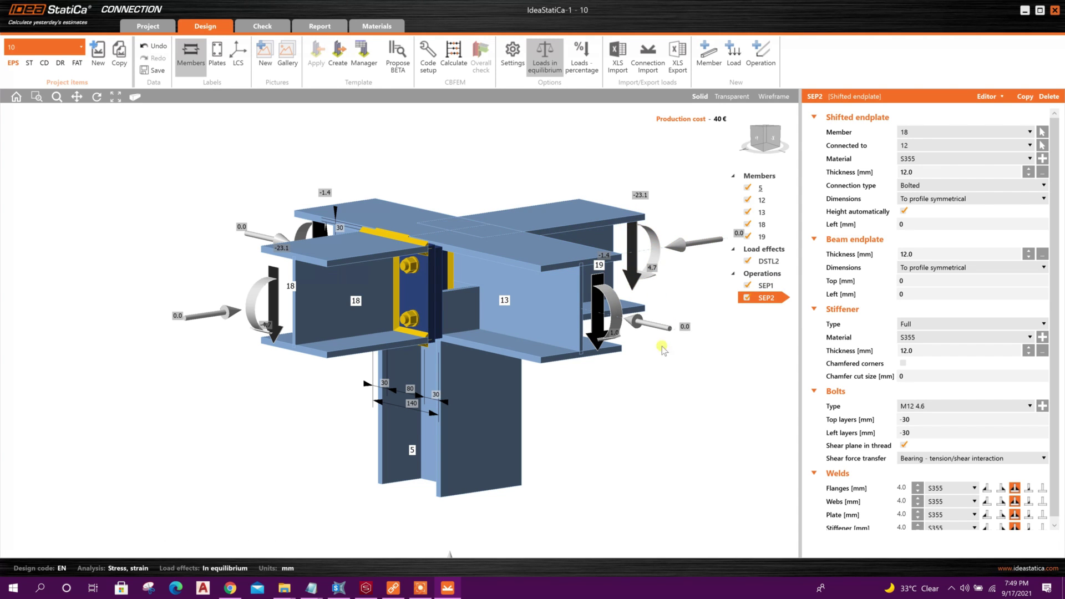
drag(763, 139, 704, 253)
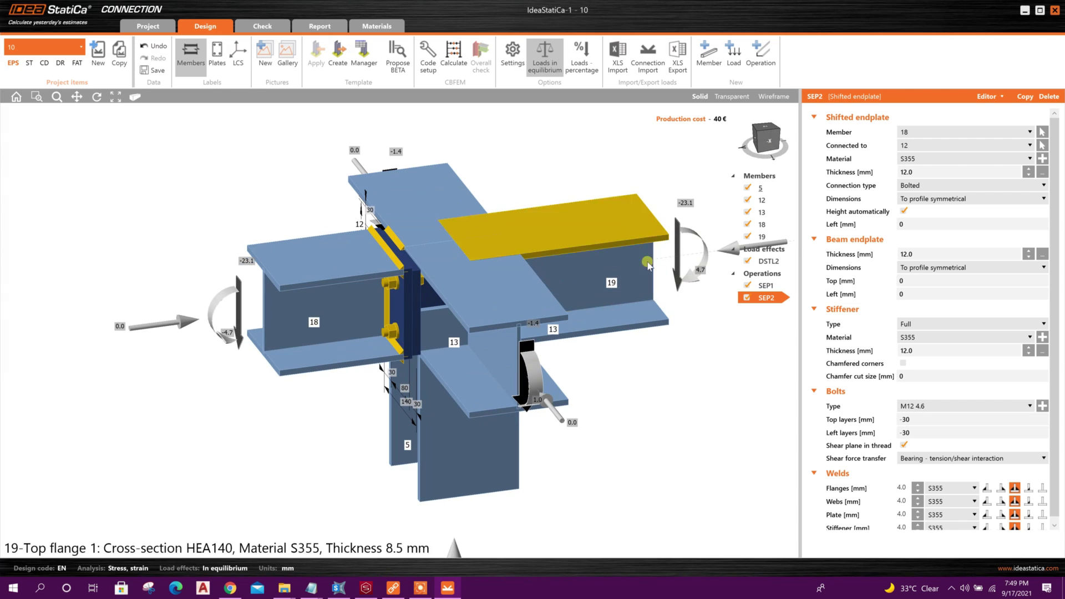
click(995, 132)
click(925, 183)
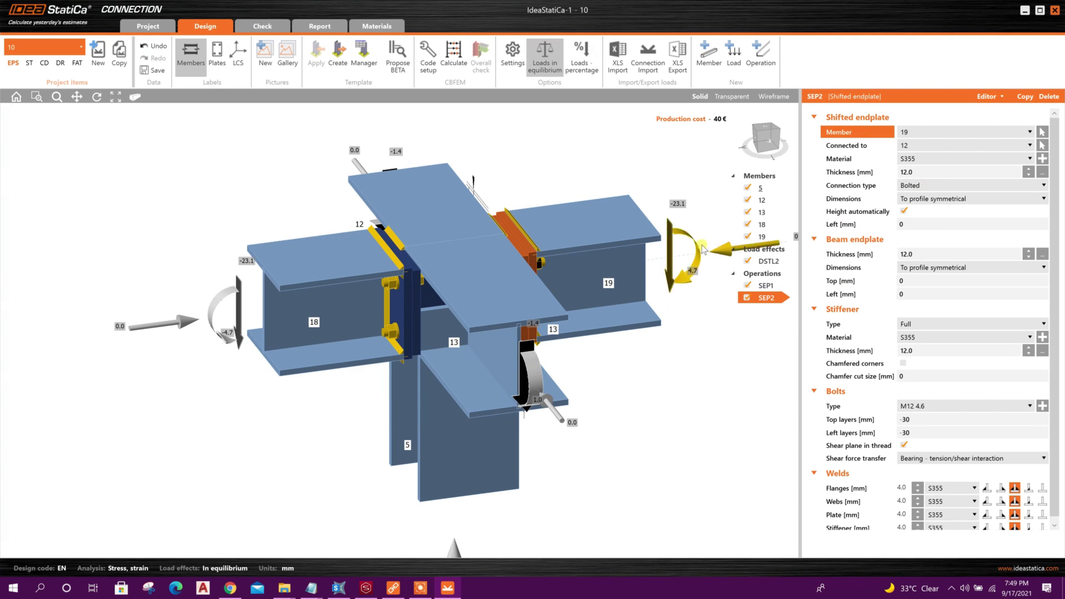
click(760, 142)
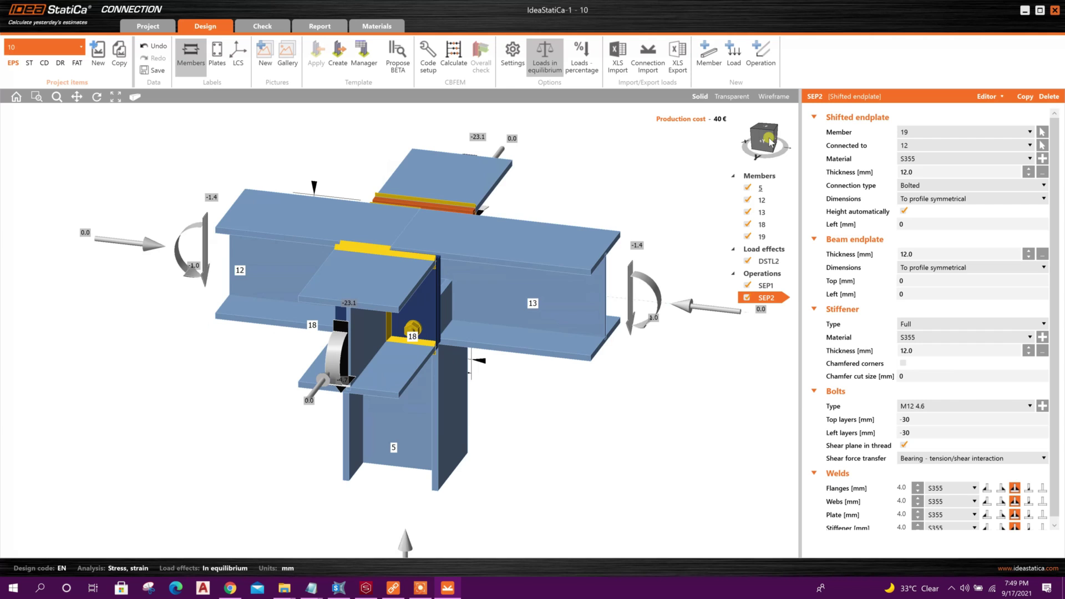
click(530, 280)
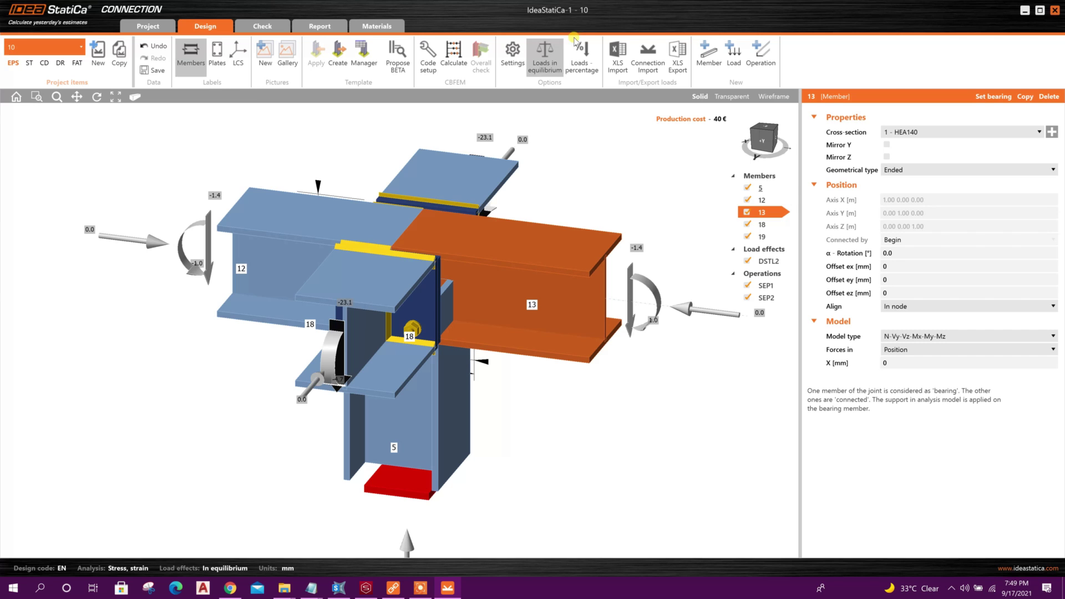
- Add a new End plate operation EP1 on member 12
right_click(778, 275)
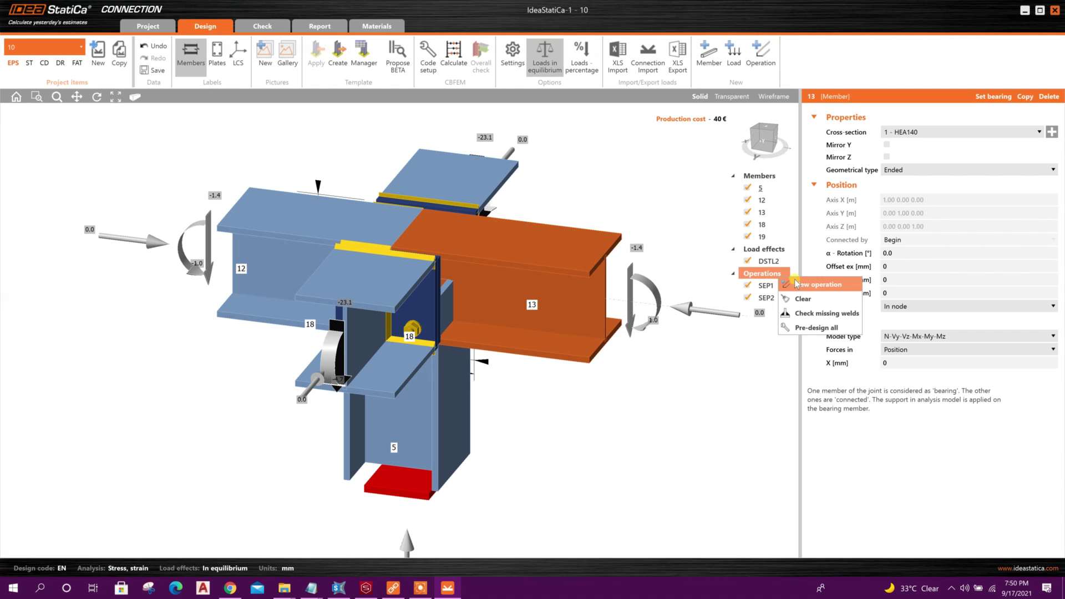
click(798, 285)
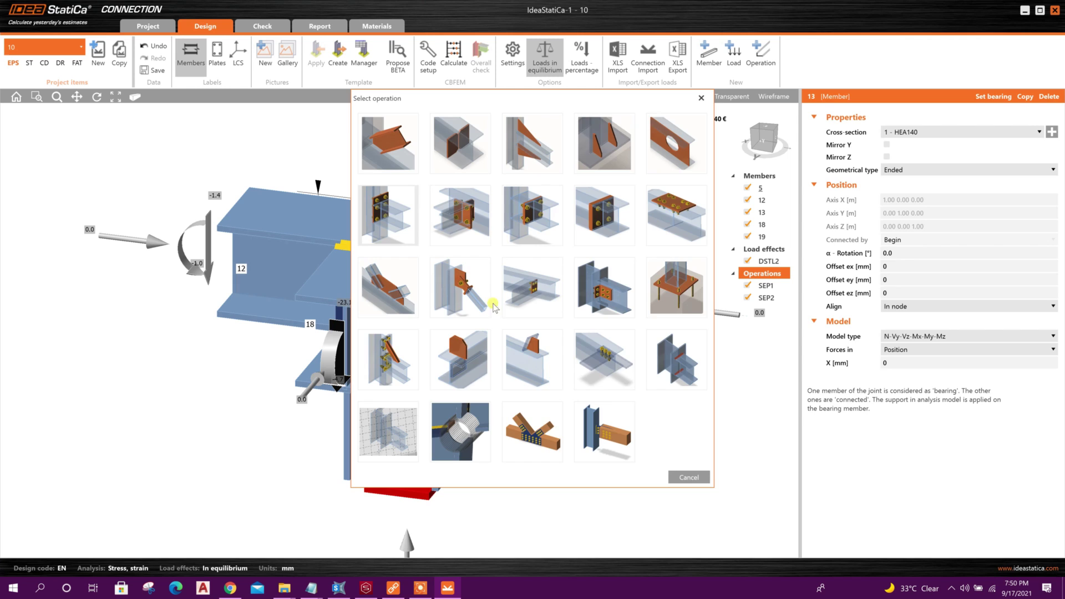
click(575, 366)
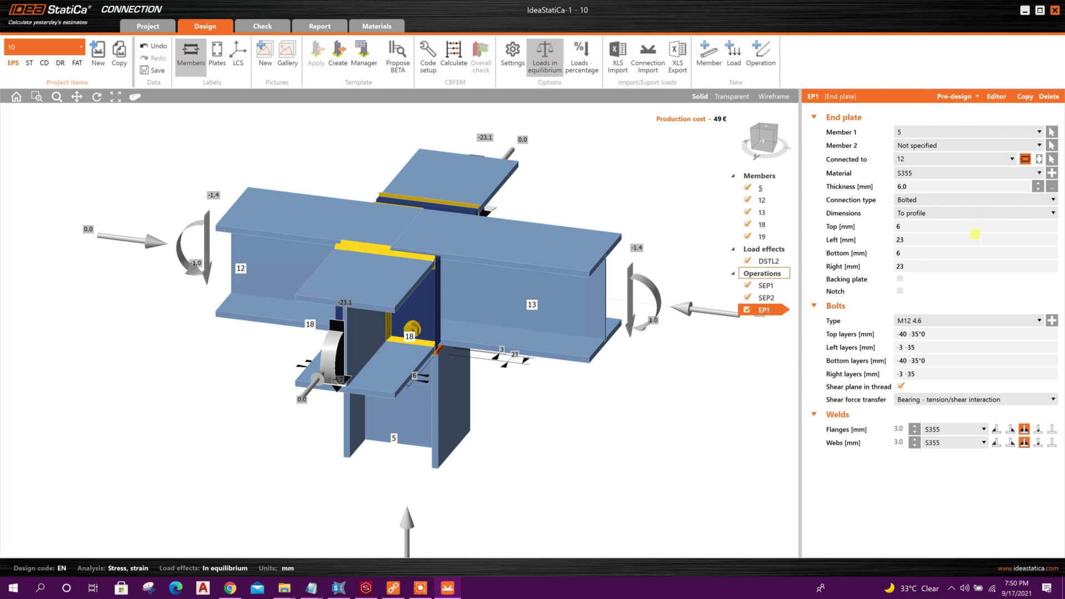
click(991, 133)
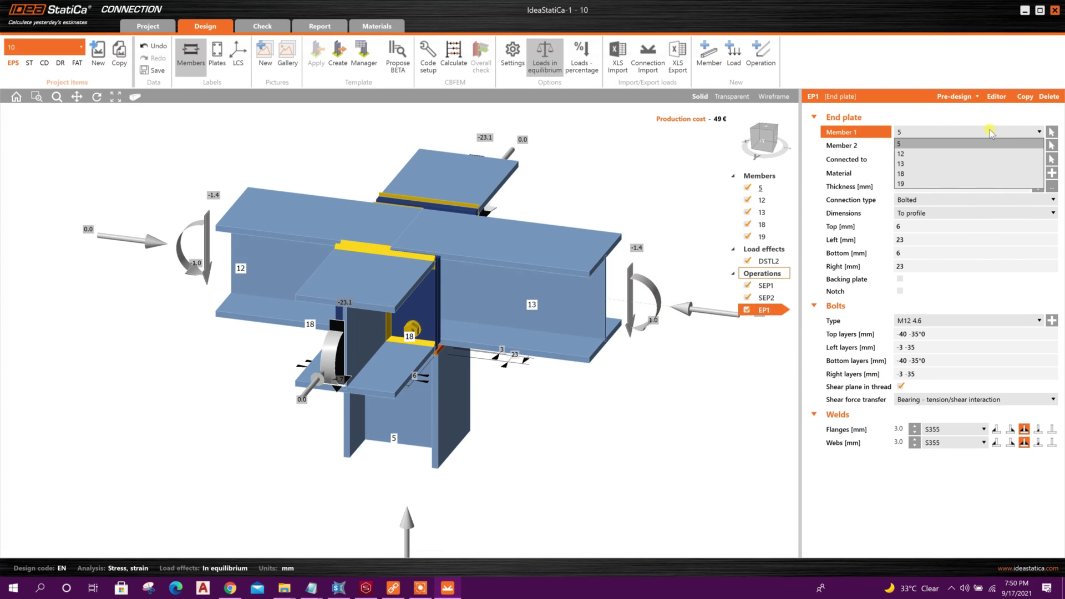
click(954, 155)
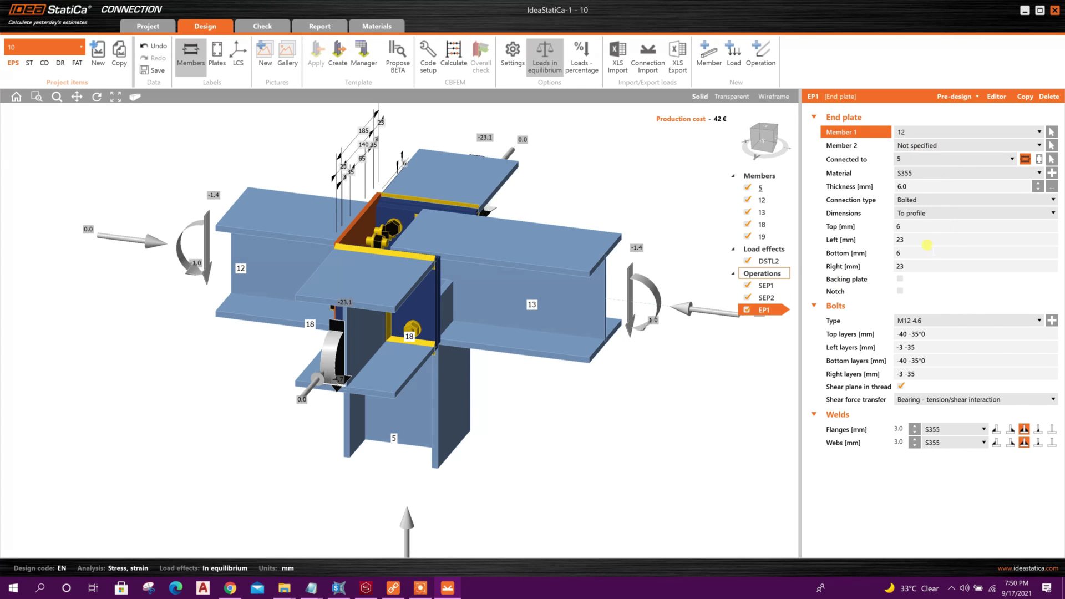
- Set the EP1 plate margins, with left and right margins at 0
click(925, 244)
click(902, 251)
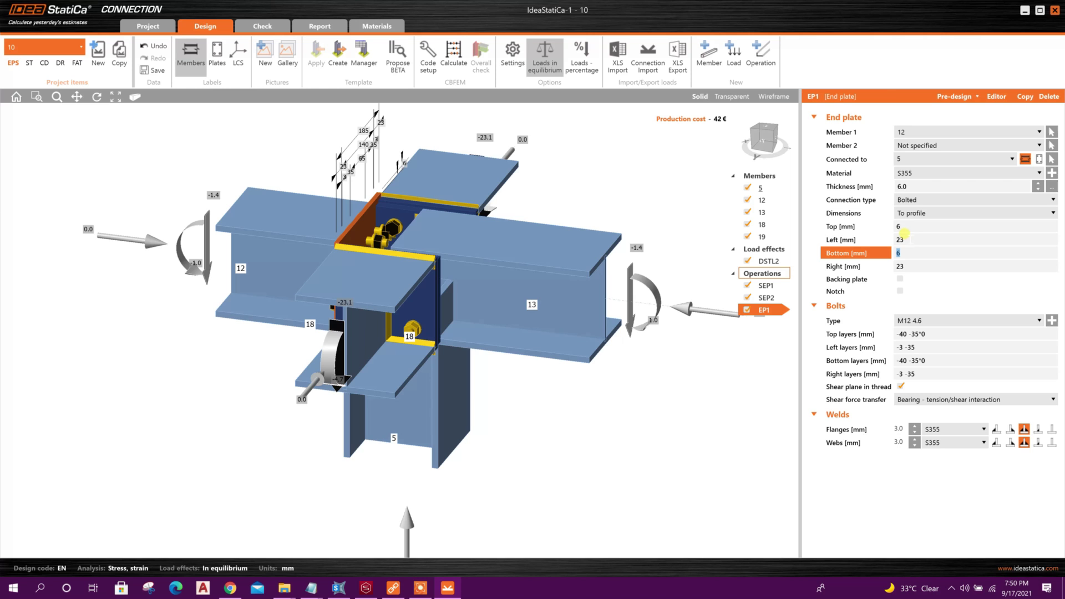
click(905, 226)
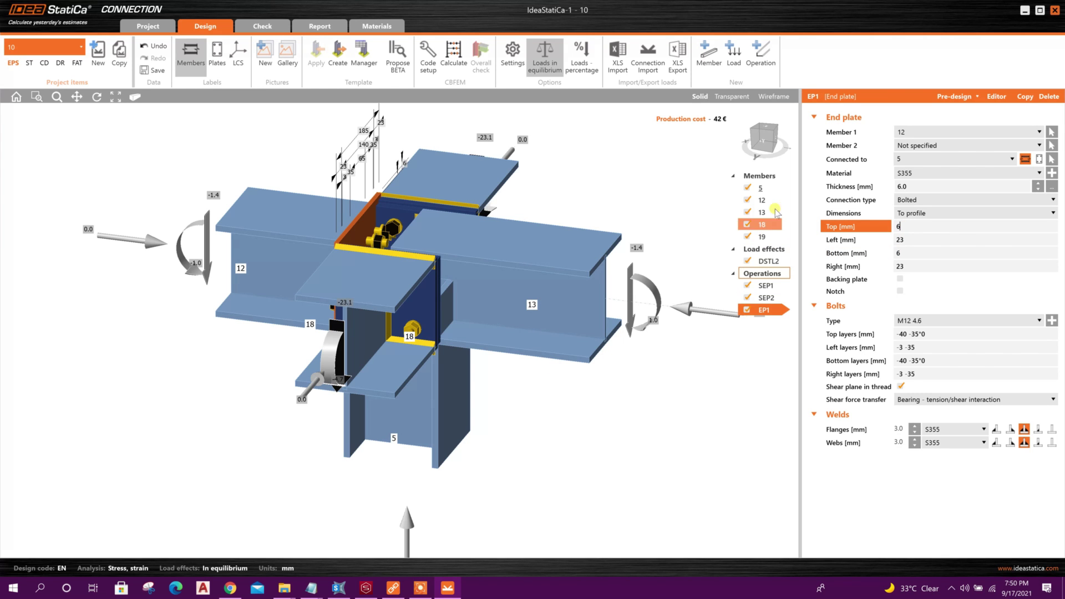
click(780, 148)
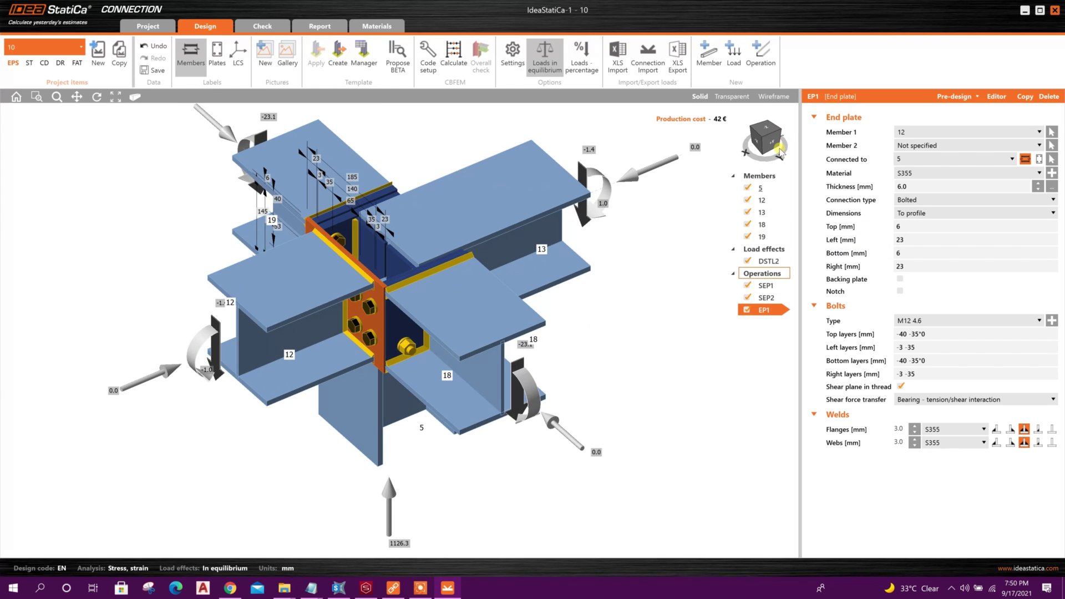
click(912, 237)
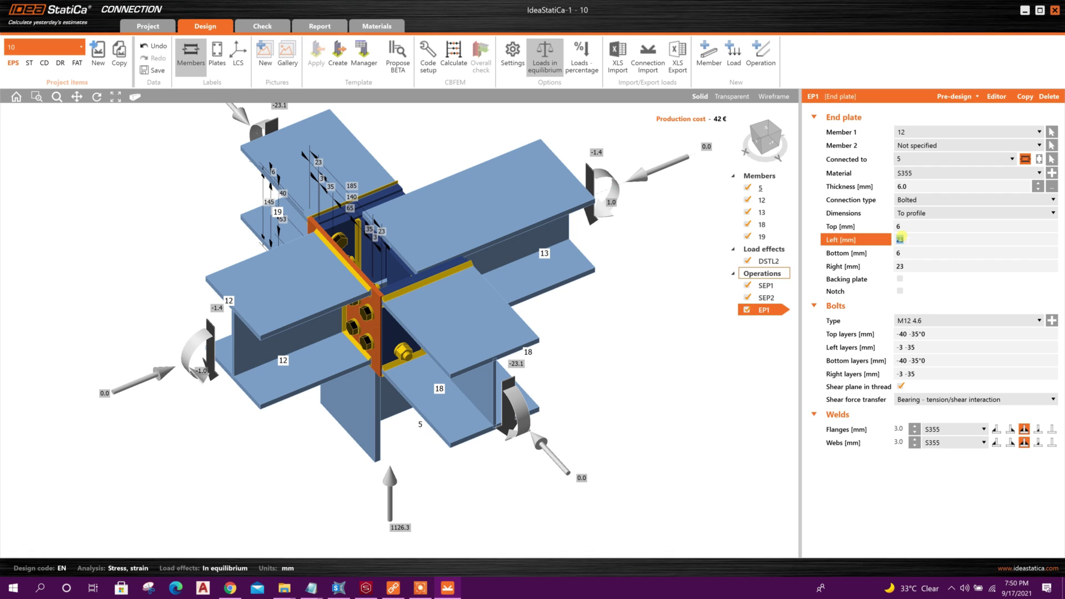
click(911, 261)
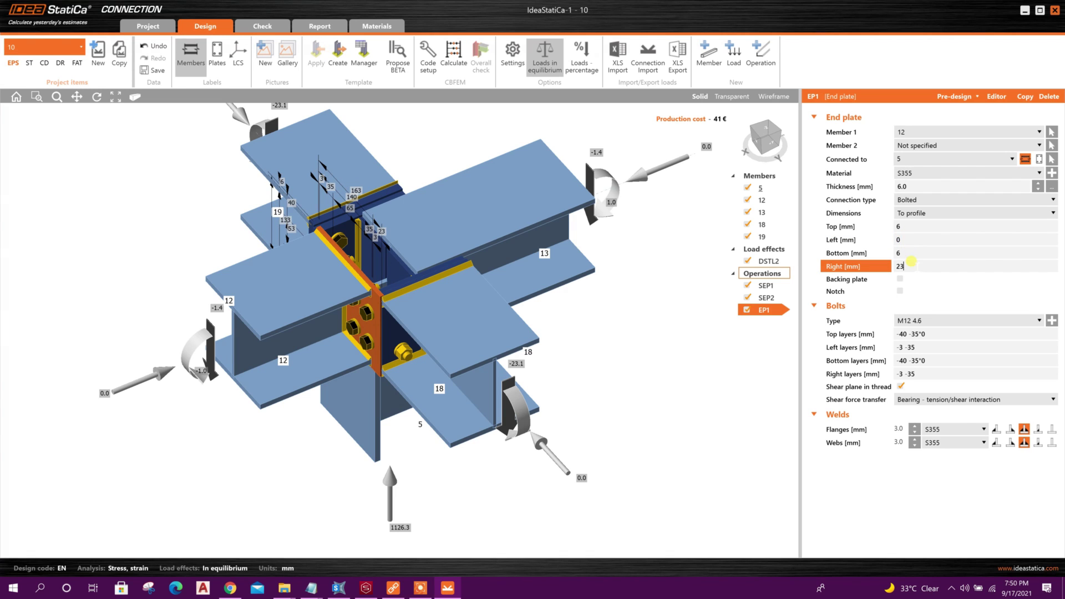
key(Return)
- Set EP1's left and right bolt layers to -30 mm
click(921, 349)
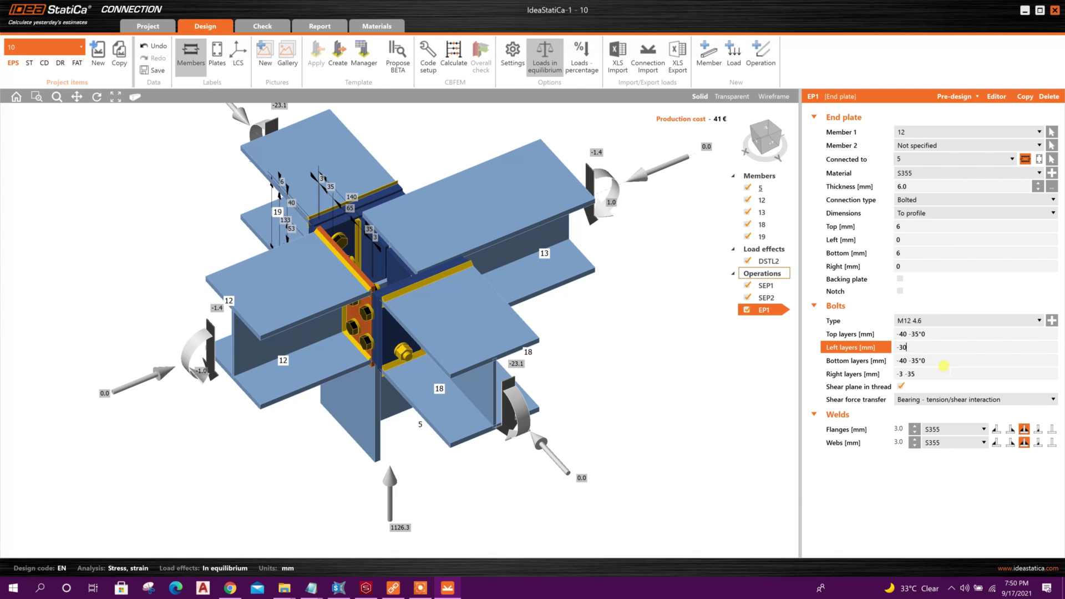
text(-30)
click(942, 375)
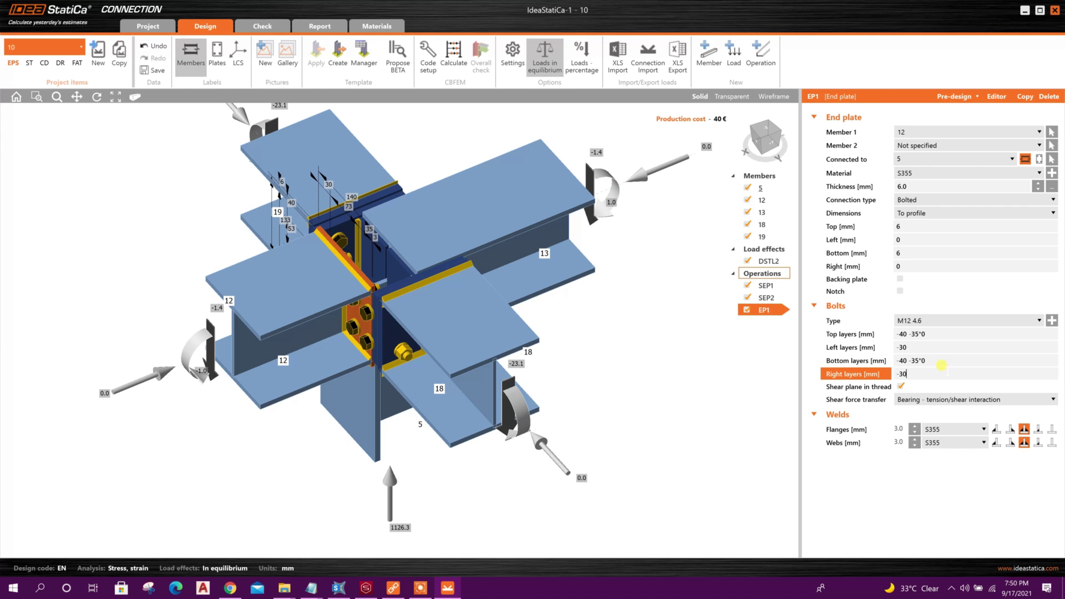
click(764, 145)
click(766, 145)
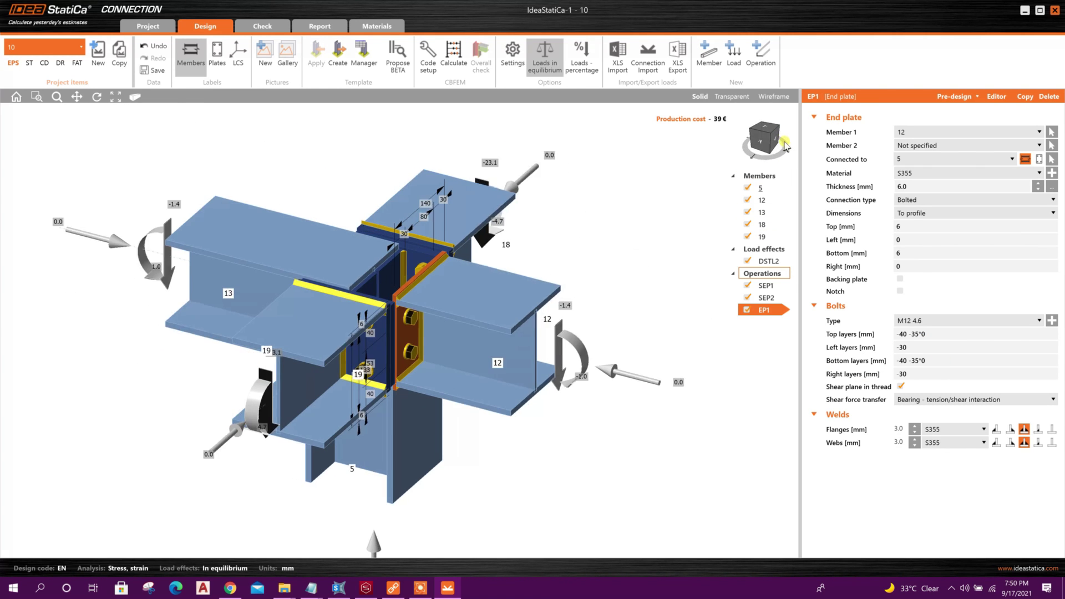
click(785, 146)
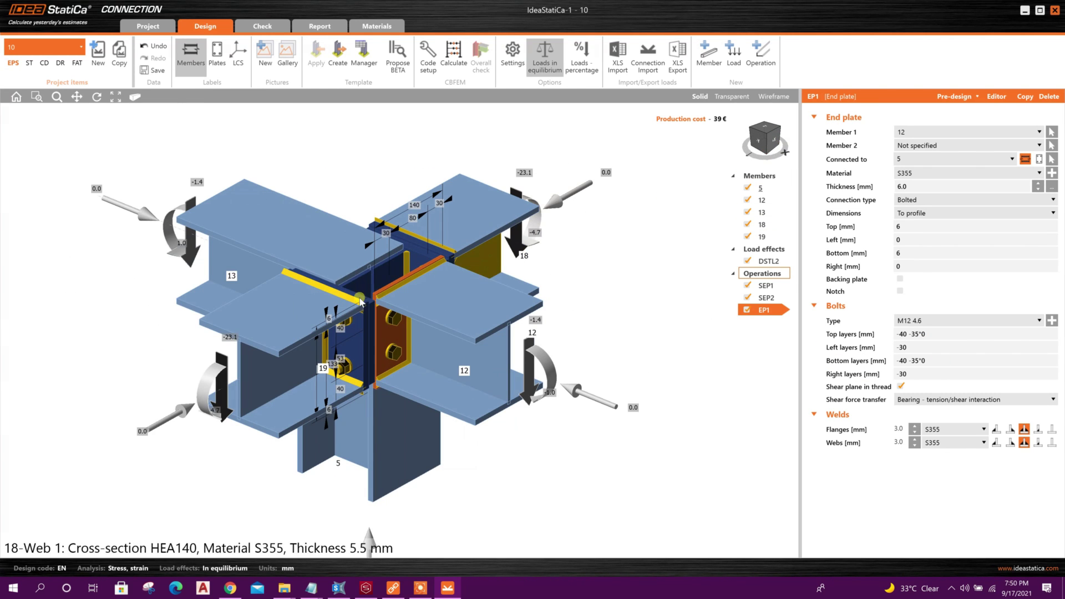
- Give member 5 an ex offset of 80 mm
click(408, 473)
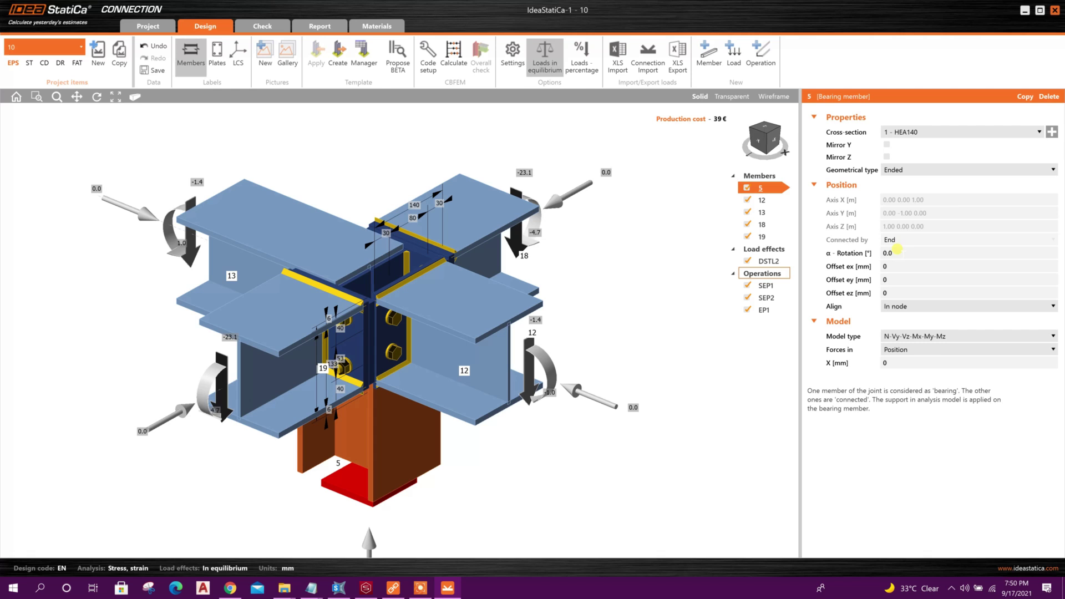
click(897, 250)
click(864, 267)
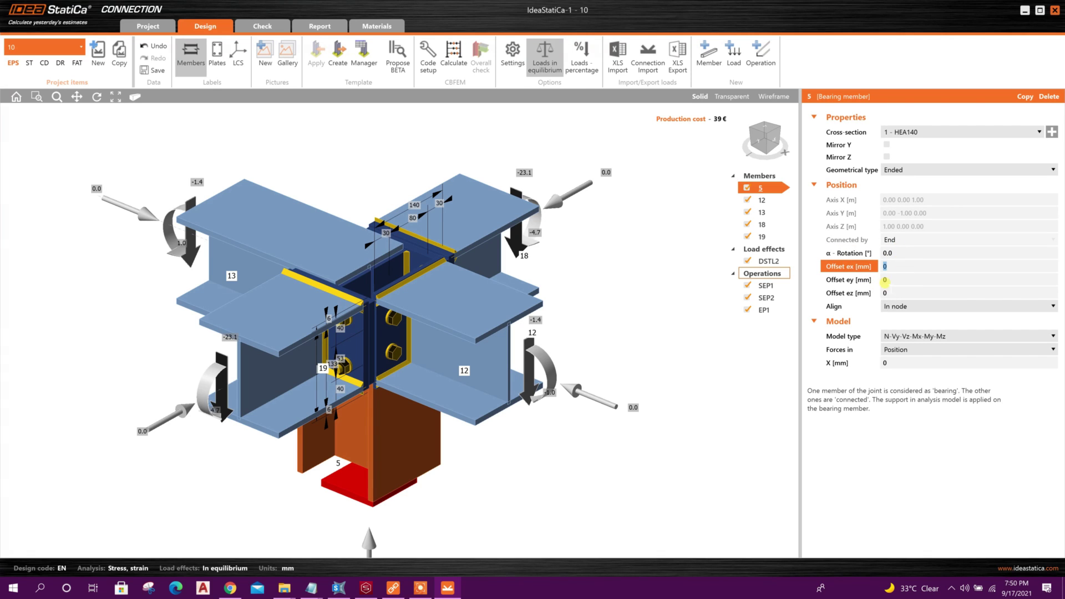
click(888, 279)
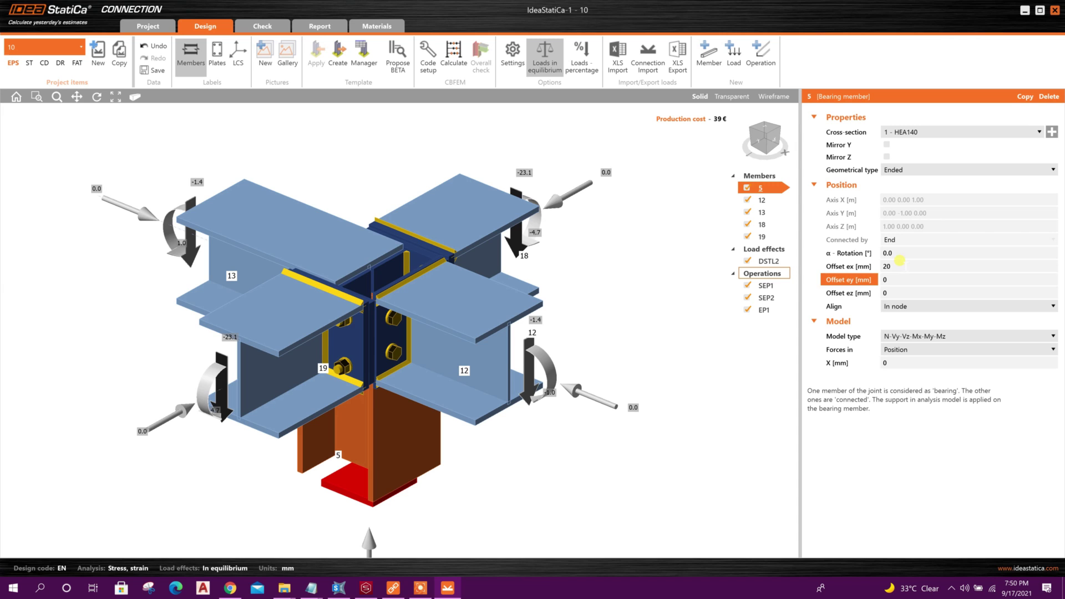
click(876, 268)
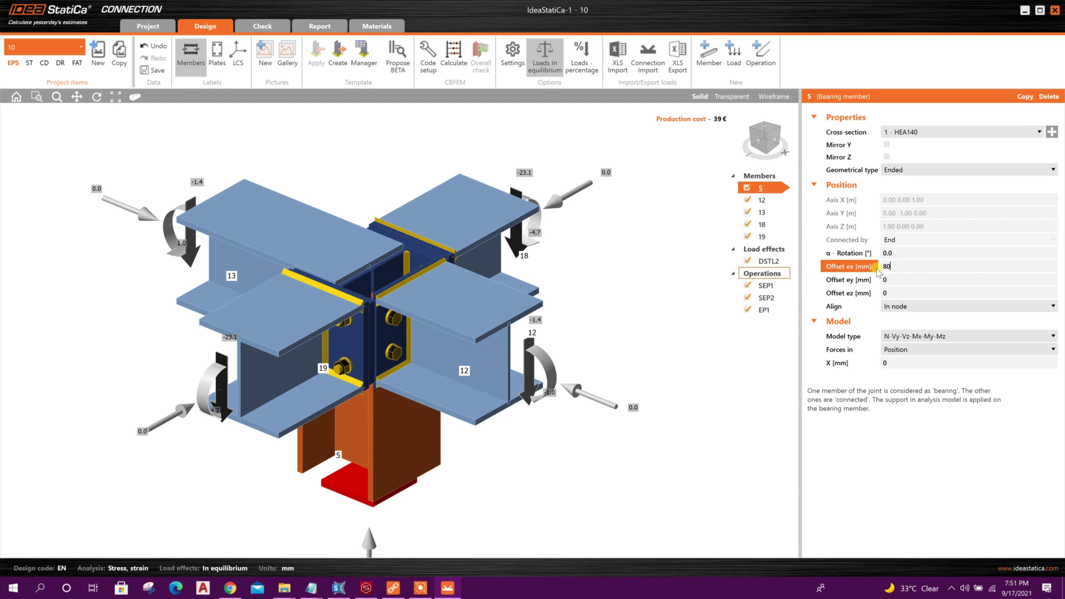
click(883, 280)
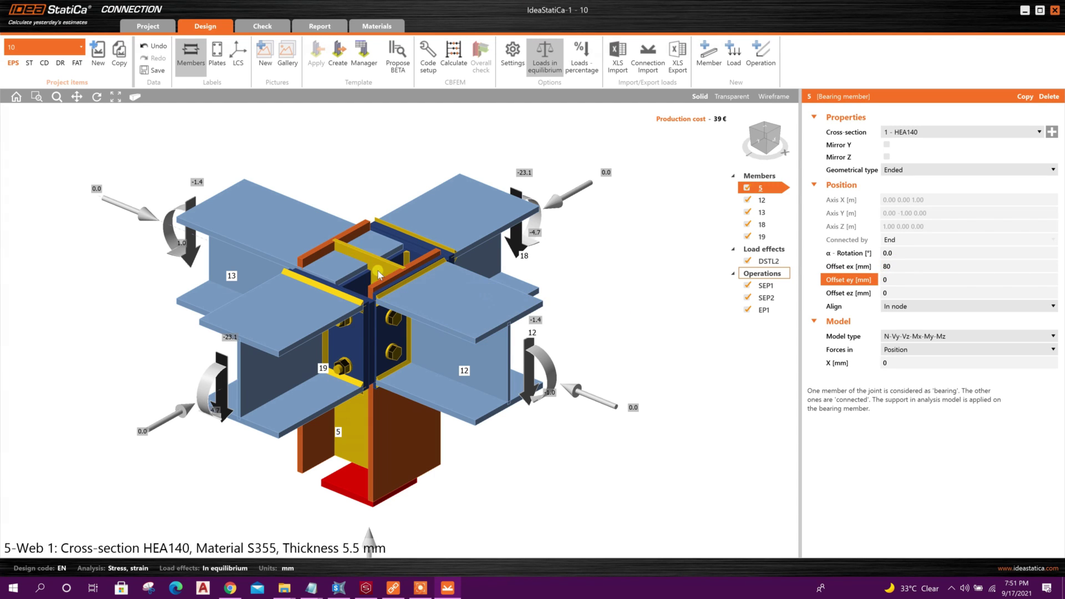
- Turn off the EP1 end plate in the Operations tree
click(771, 142)
drag(771, 142, 773, 145)
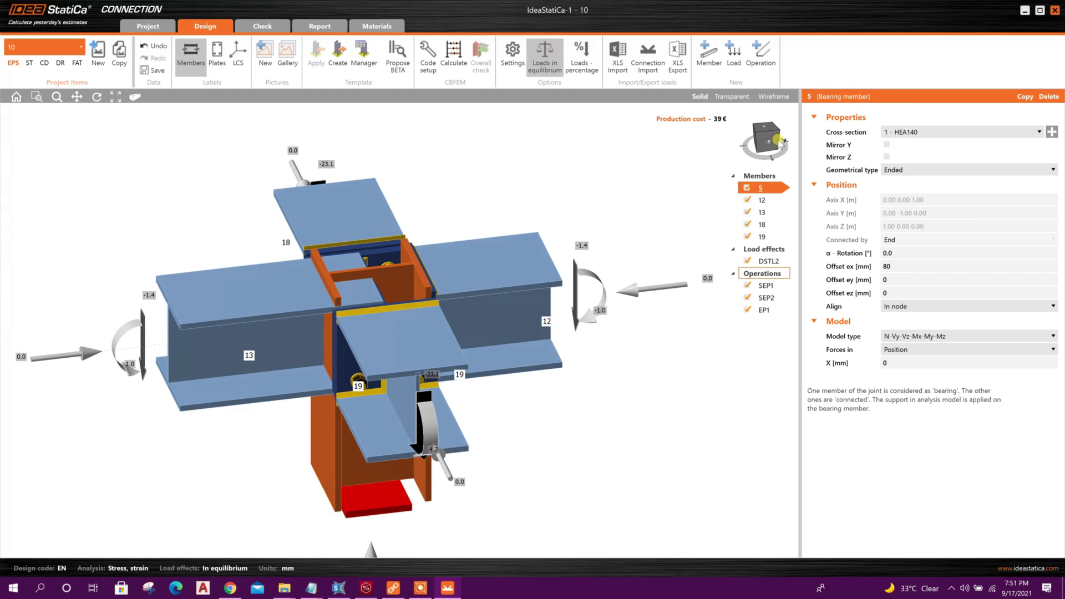
click(755, 148)
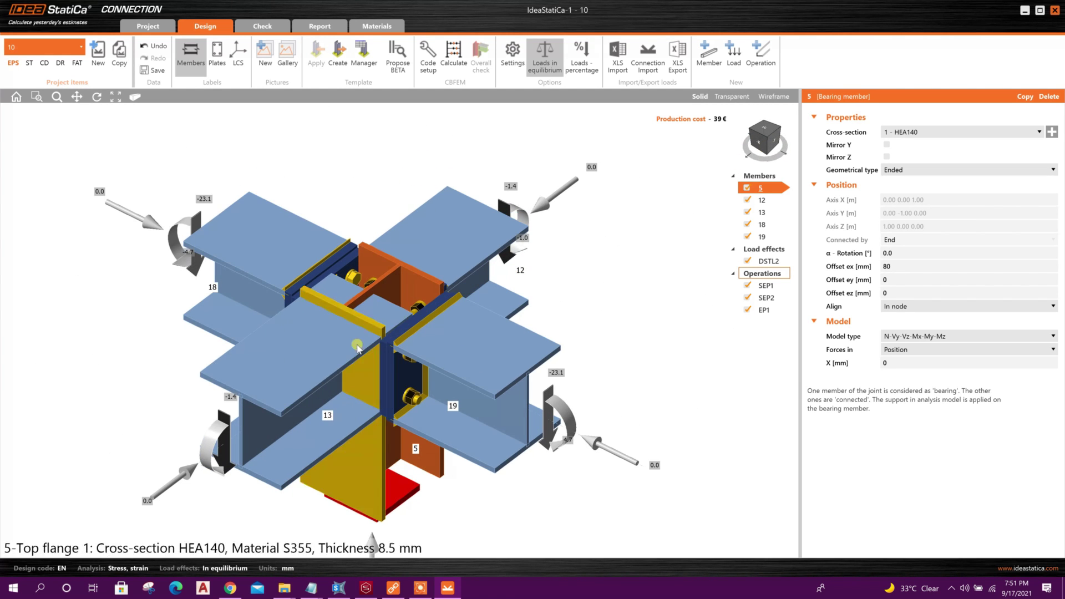
click(748, 312)
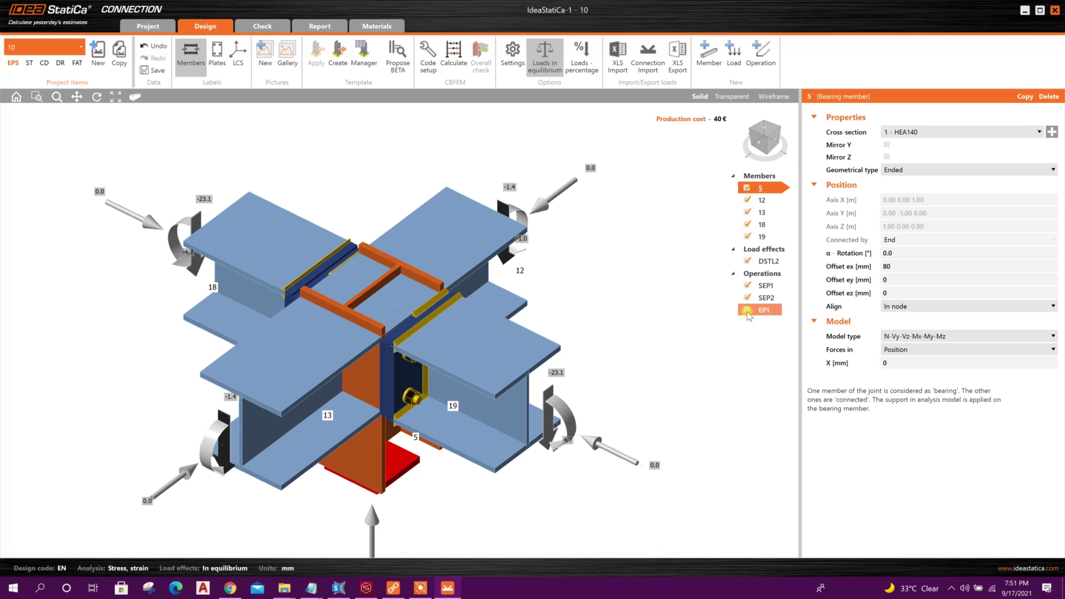
- Re-enable EP1, copy it as EP2, and set EP2's Member 1 to 13
click(748, 312)
right_click(761, 310)
click(788, 323)
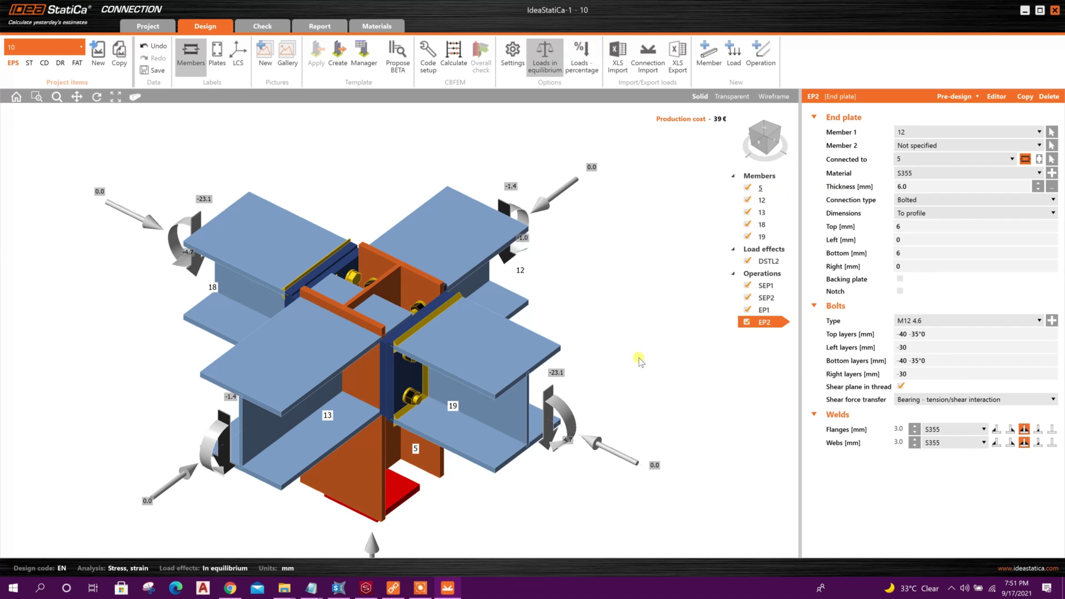
click(982, 133)
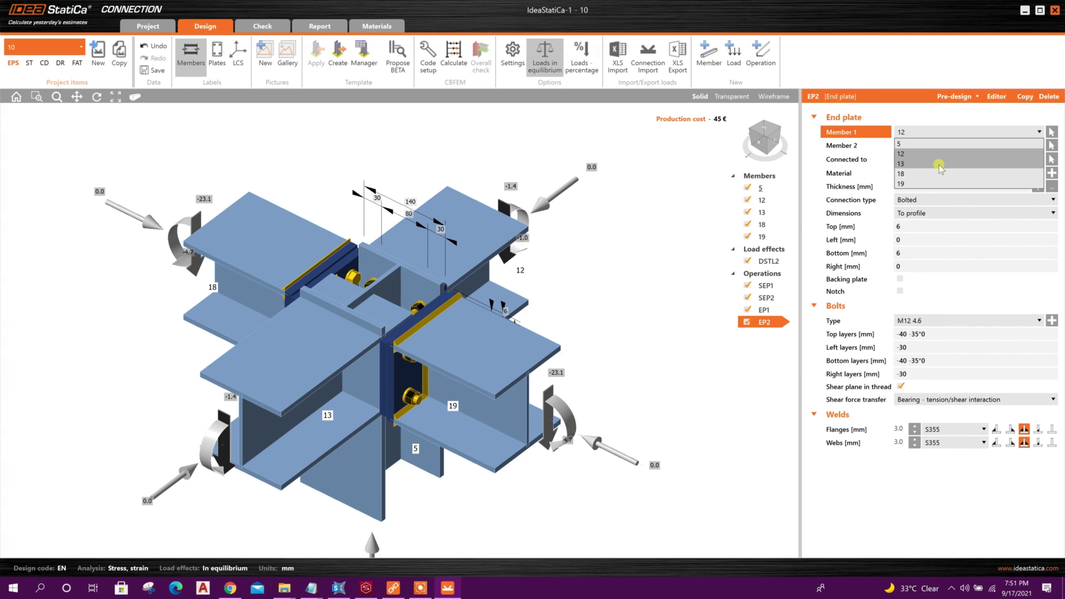
click(941, 162)
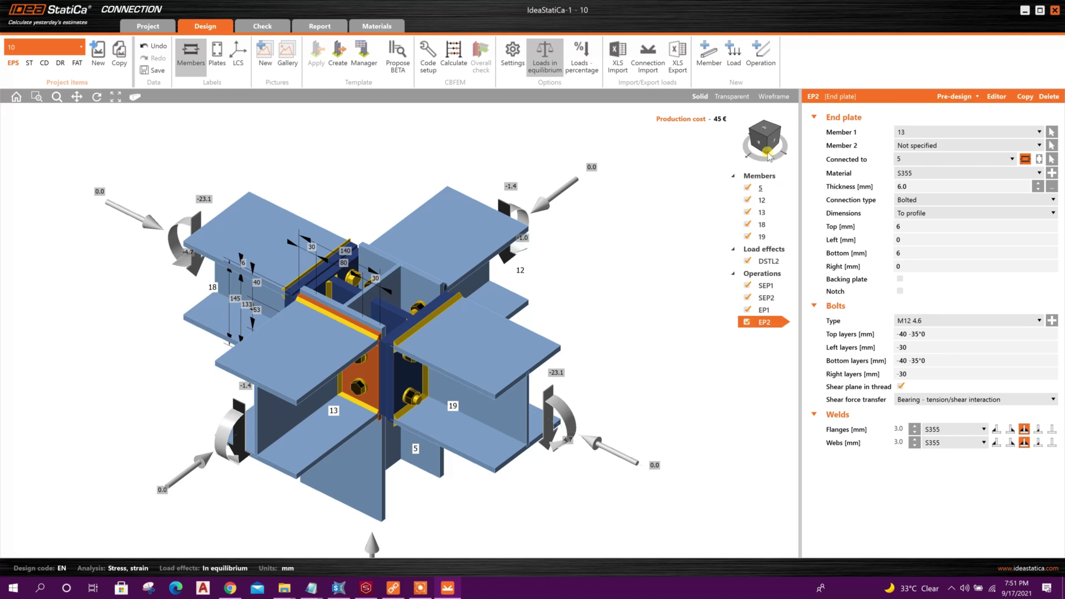
drag(768, 154, 742, 176)
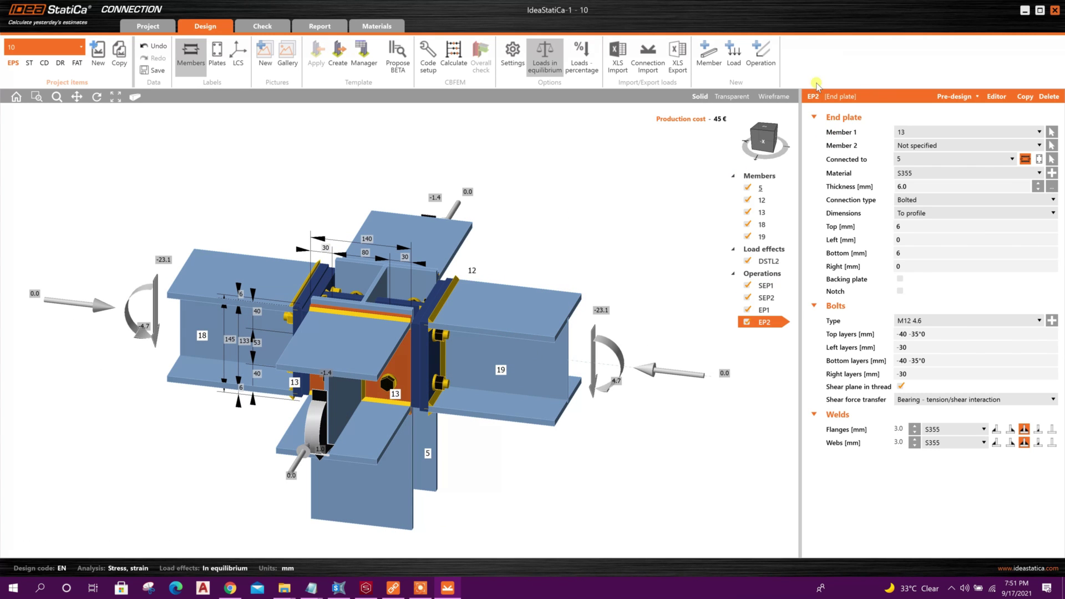
drag(774, 141, 577, 218)
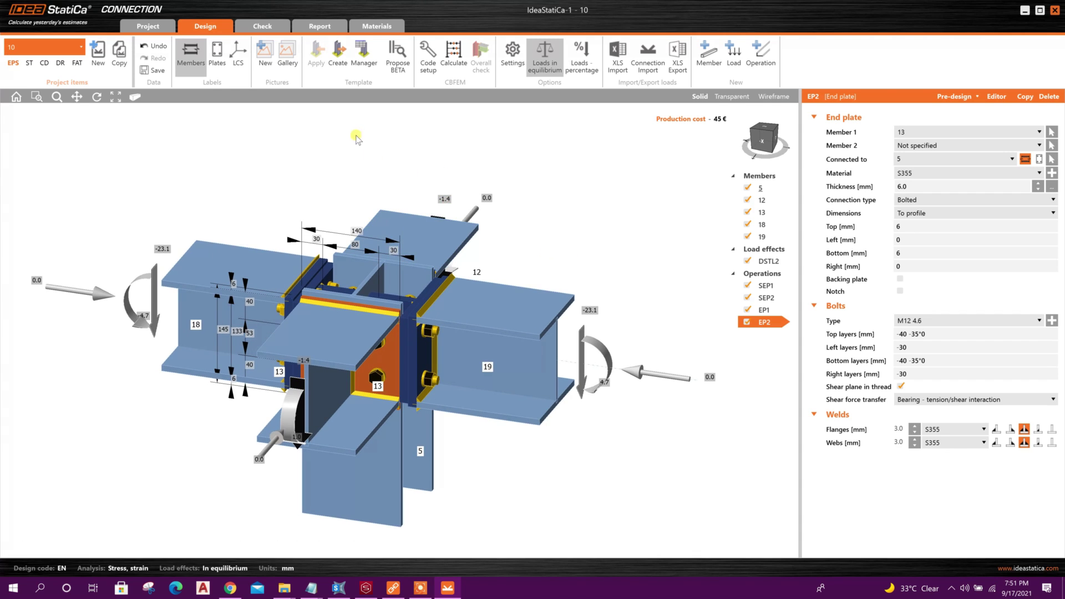
- Run the CBFEM calculation and zoom in on the result mesh
click(454, 56)
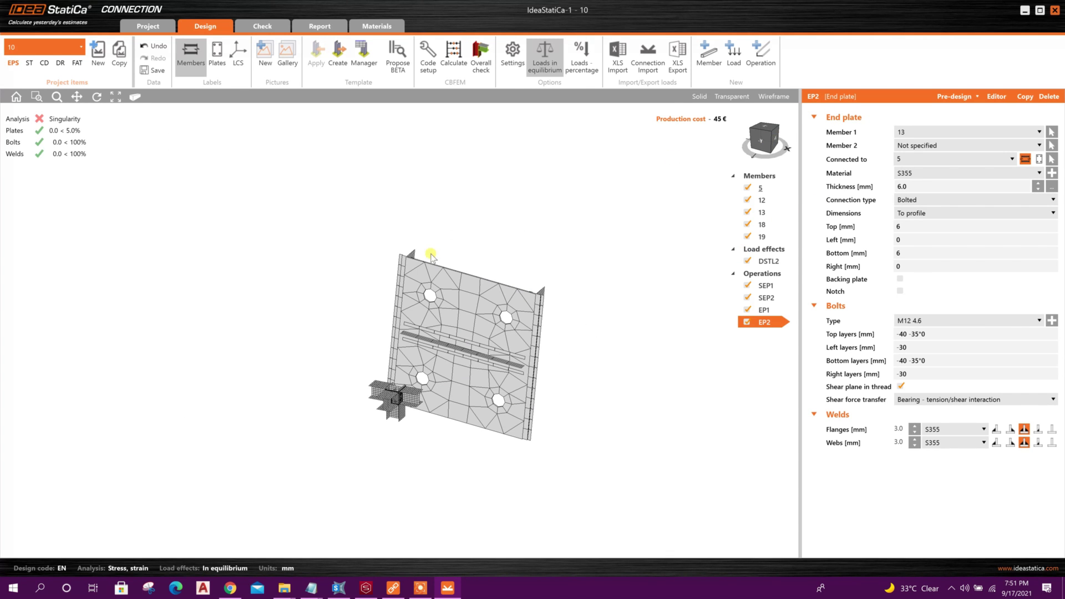
scroll(471, 400, up, 3)
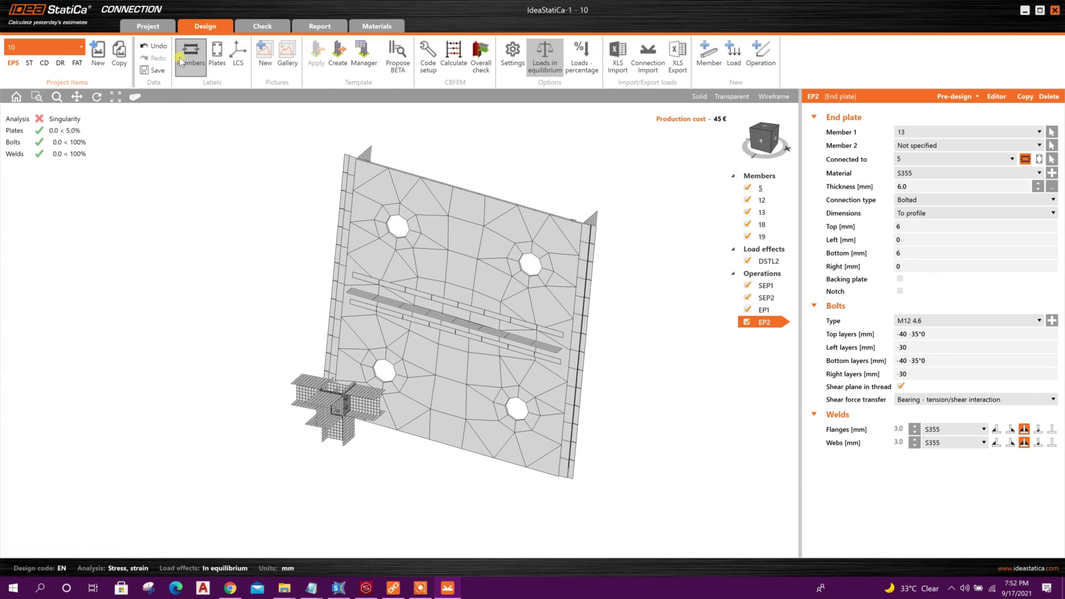
- Delete shifted endplates SEP1 and SEP2, keeping EP1 and EP2
click(766, 287)
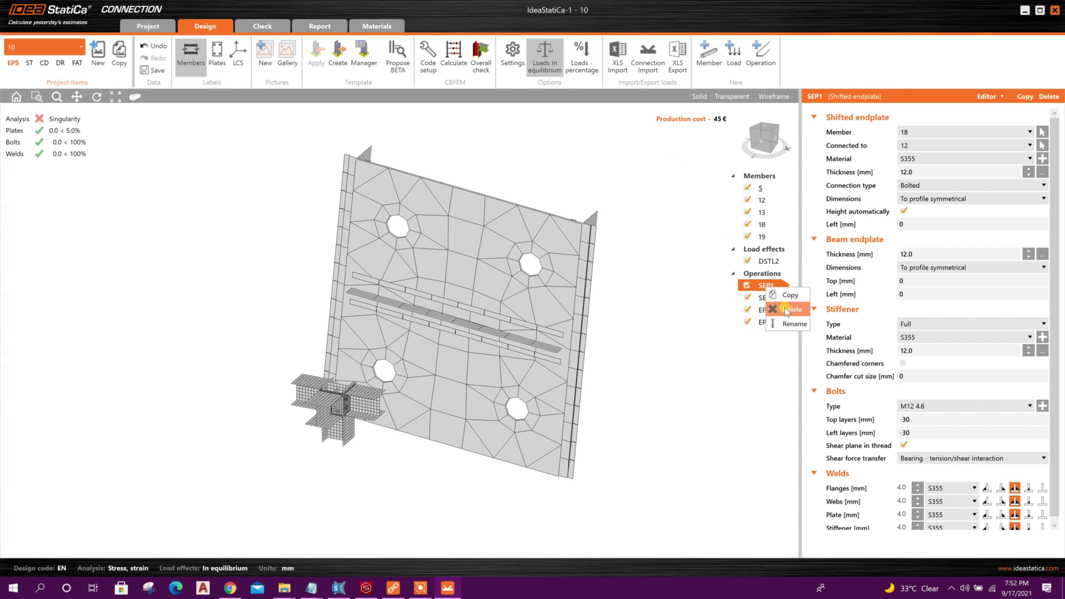
key(Delete)
right_click(774, 285)
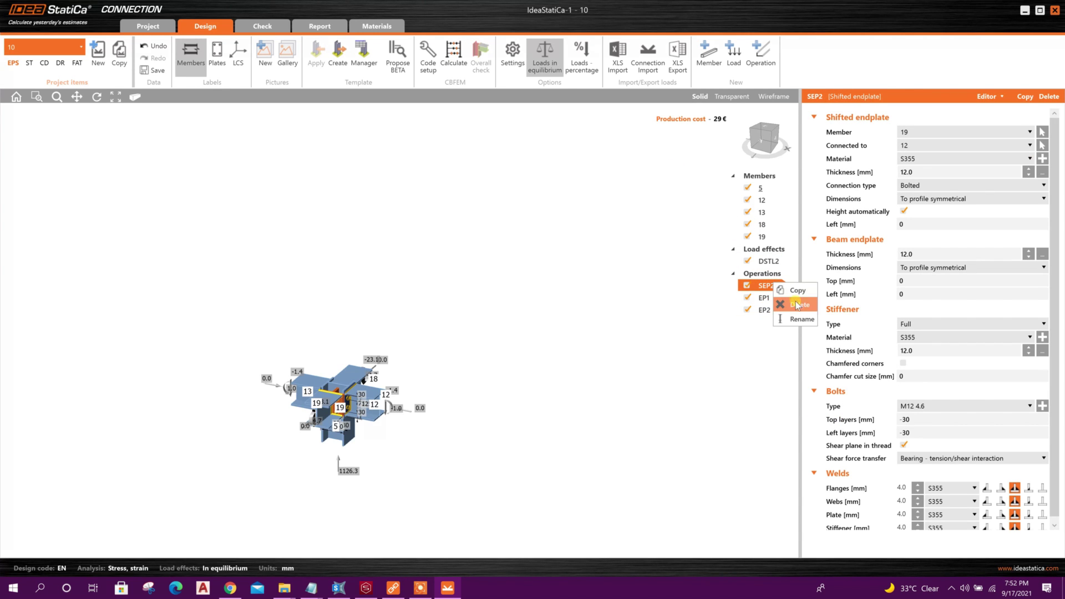
key(Delete)
scroll(320, 401, up, 5)
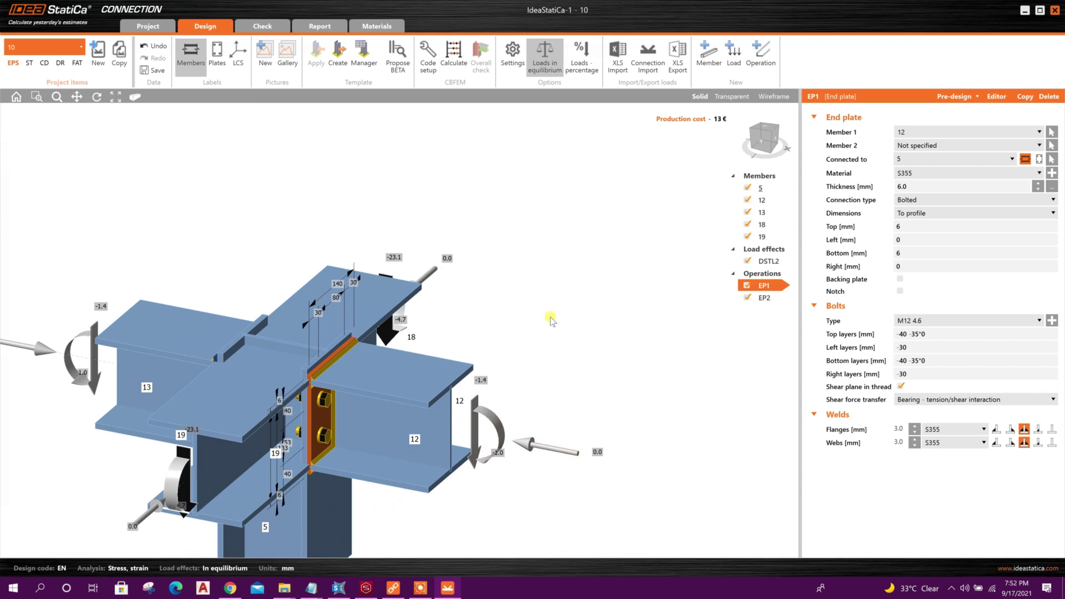
scroll(555, 167, down, 3)
right_drag(555, 166, 293, 166)
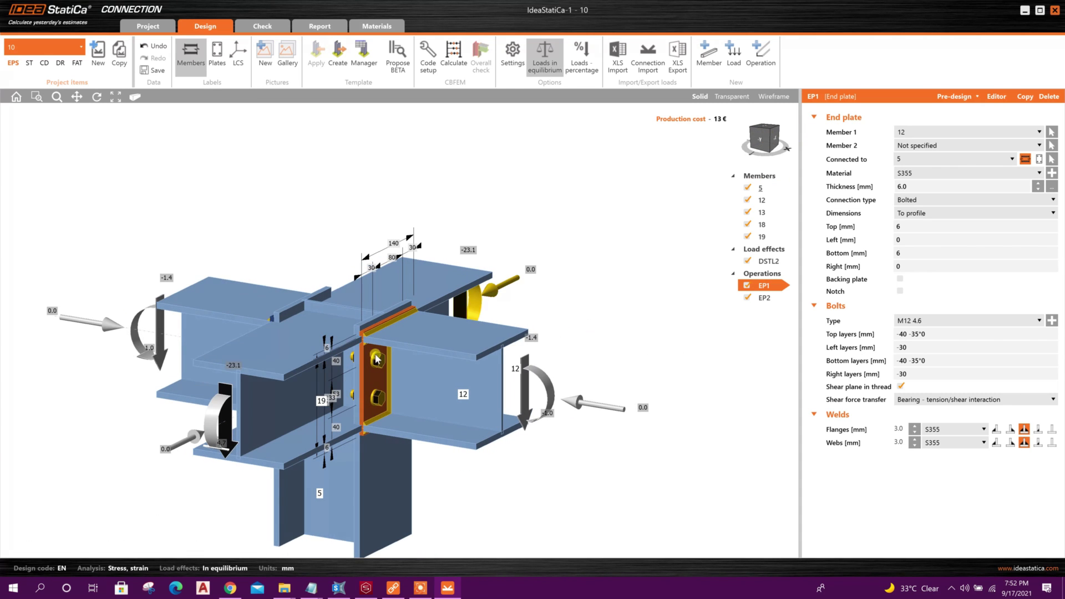
right_click(764, 275)
- Add a shifted endplate on member 18 with all bolt layer distances at -30 mm
click(786, 284)
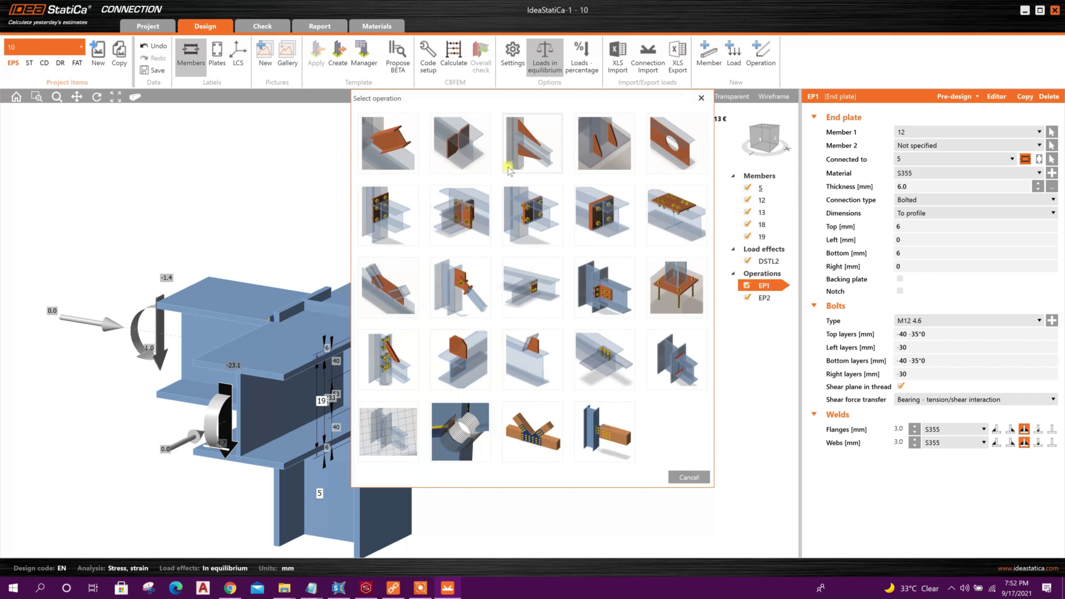
click(460, 222)
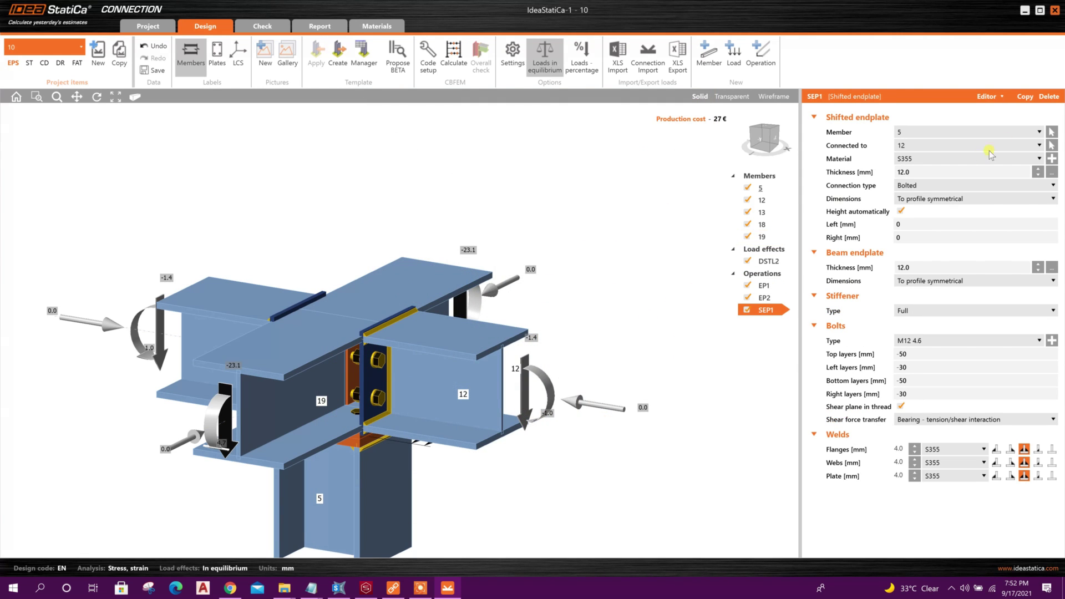
click(1015, 133)
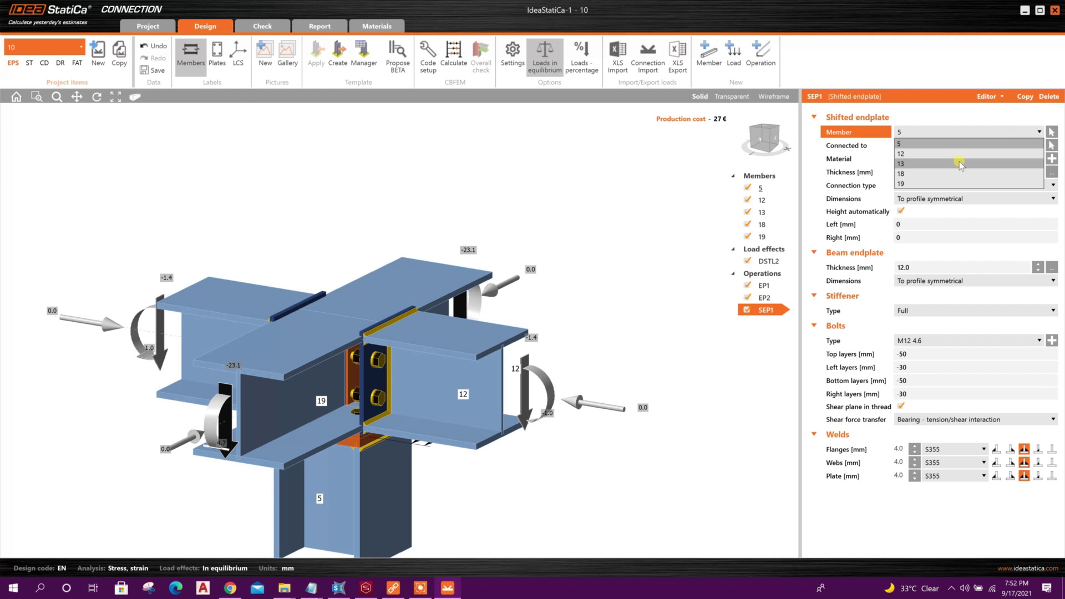
click(946, 173)
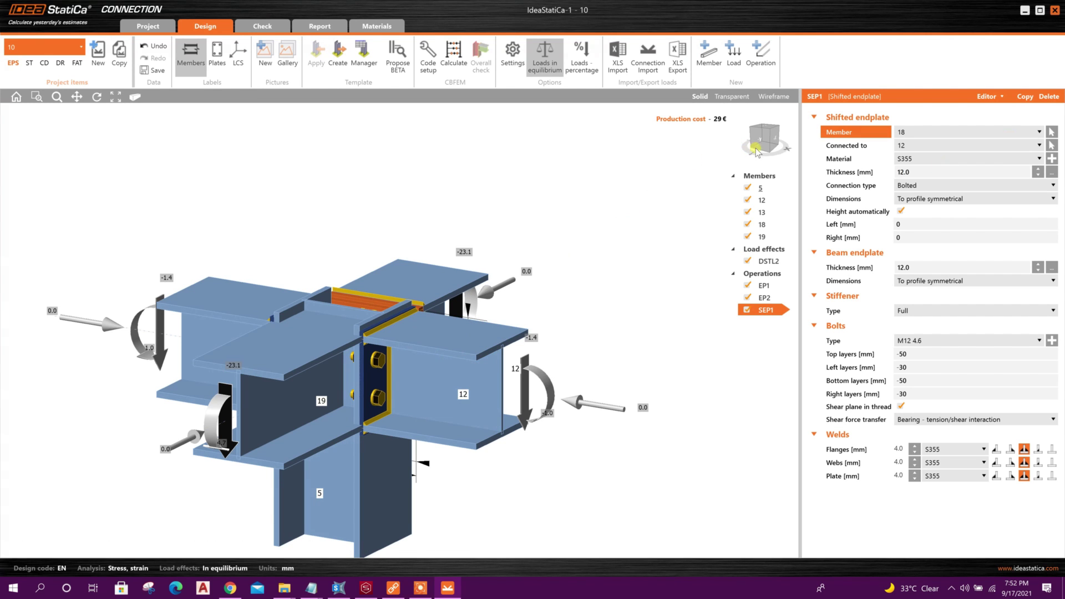
drag(771, 142, 659, 392)
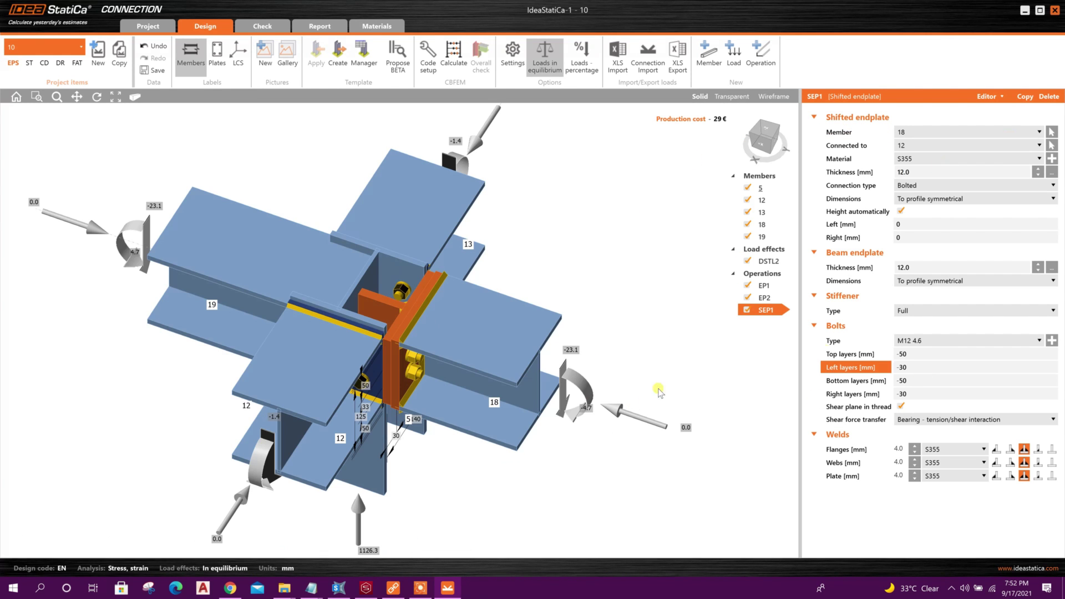
key(shift+Tab)
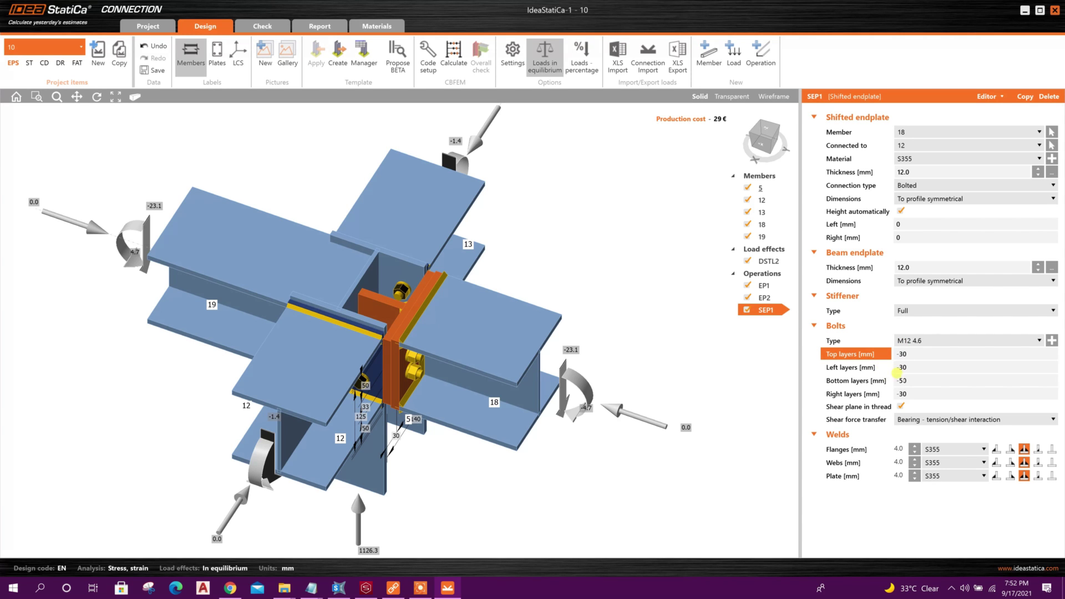
click(902, 379)
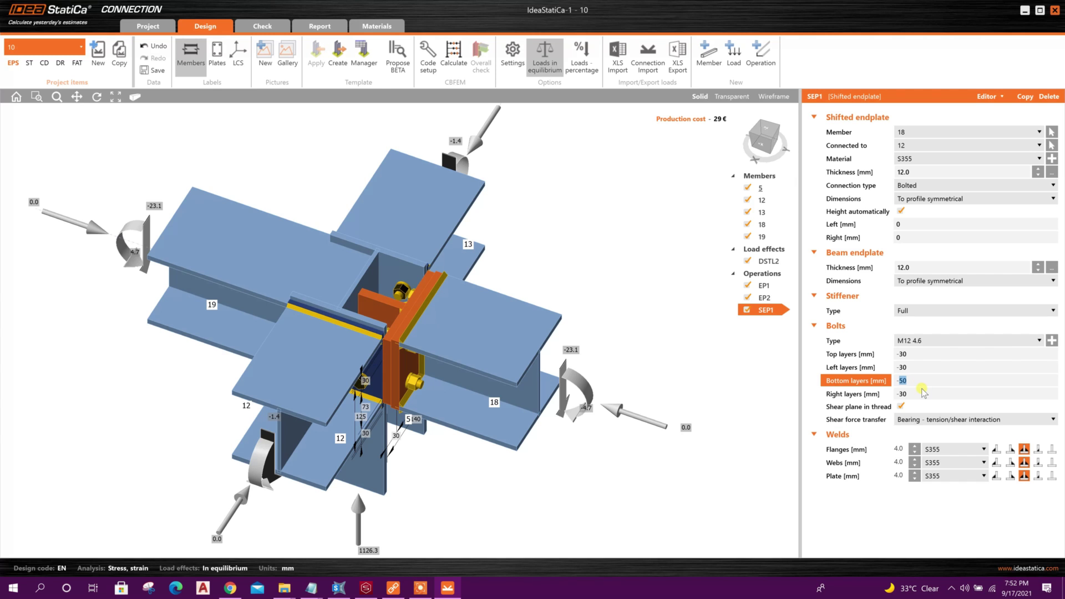
click(926, 390)
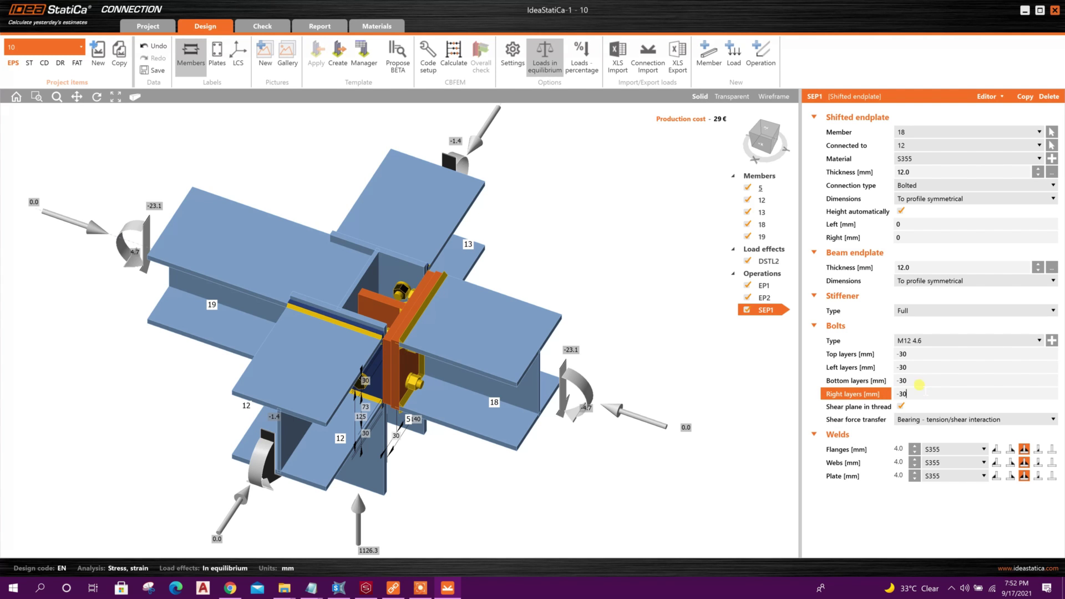
right_drag(606, 248, 747, 314)
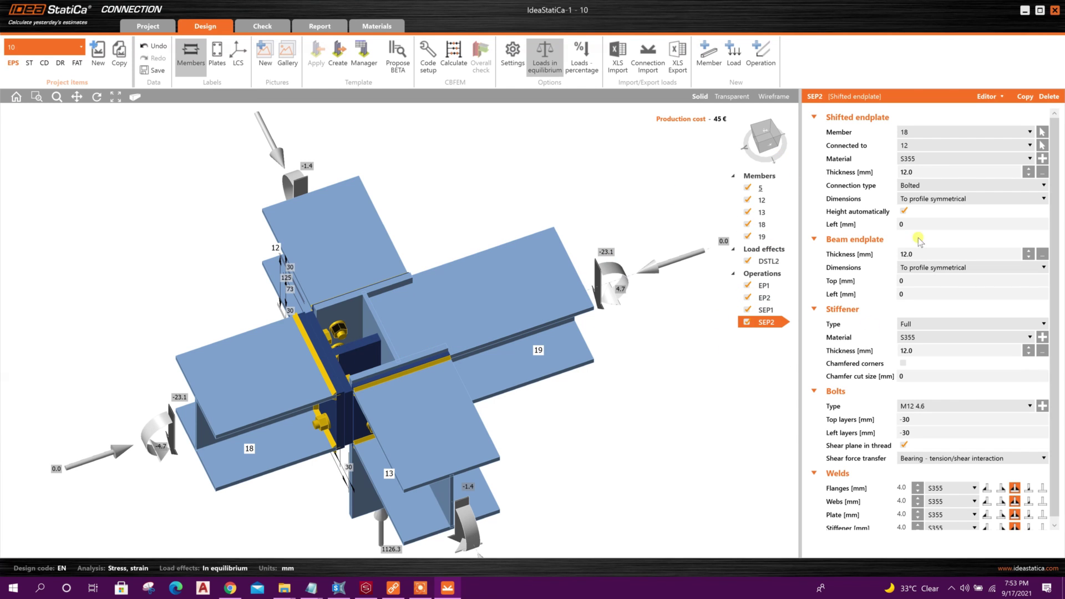
- Attach shifted endplate SEP2 to member 19
click(951, 134)
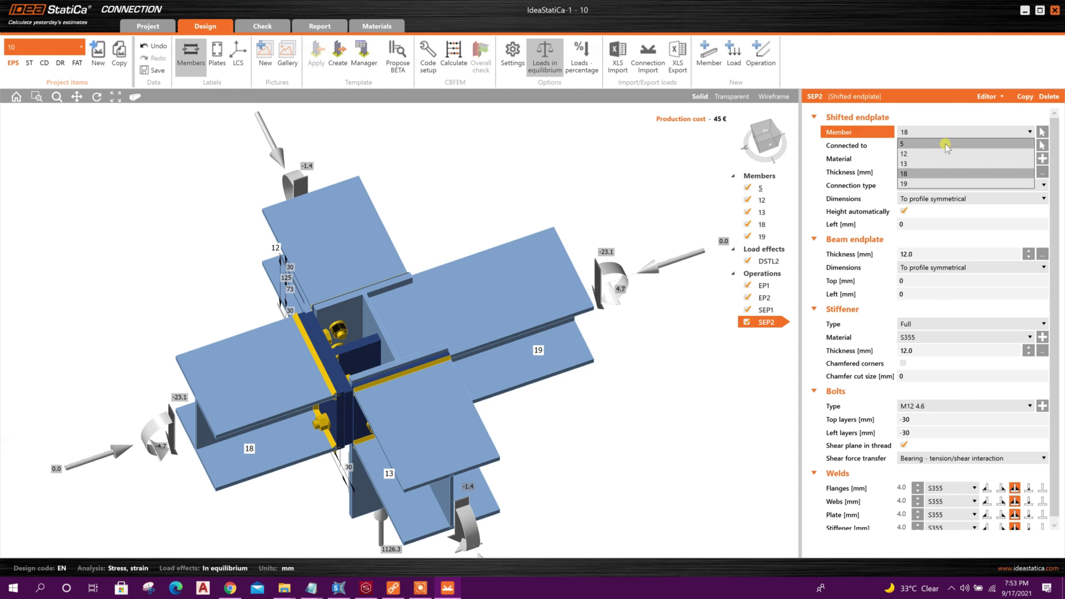
click(925, 183)
drag(764, 153, 782, 161)
- Give EP2 a 12.0 mm plate thickness and 4.0 mm flange and web welds
click(795, 287)
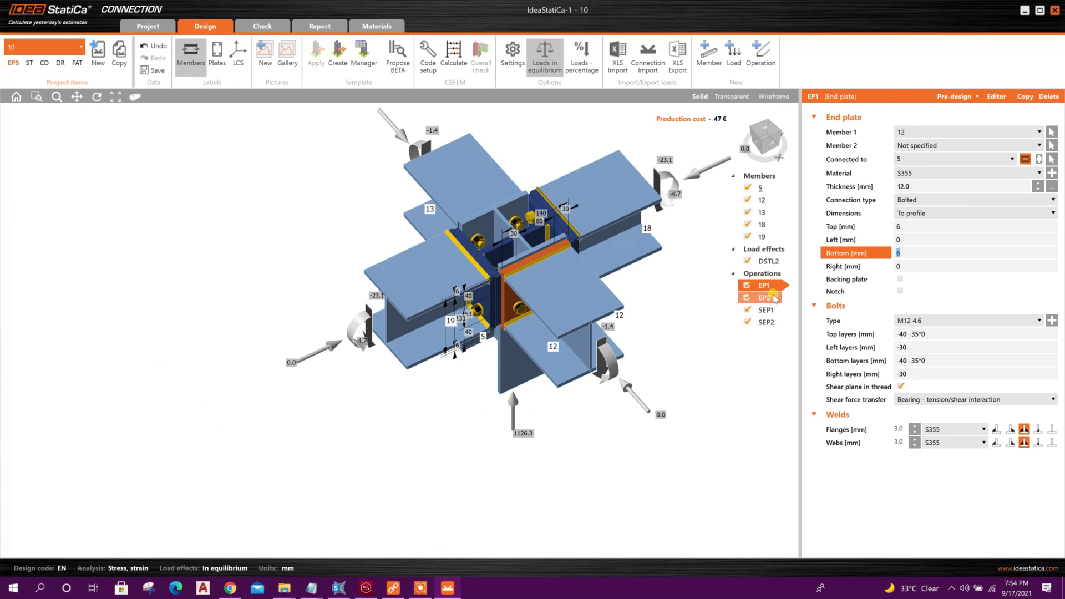
click(765, 298)
click(903, 187)
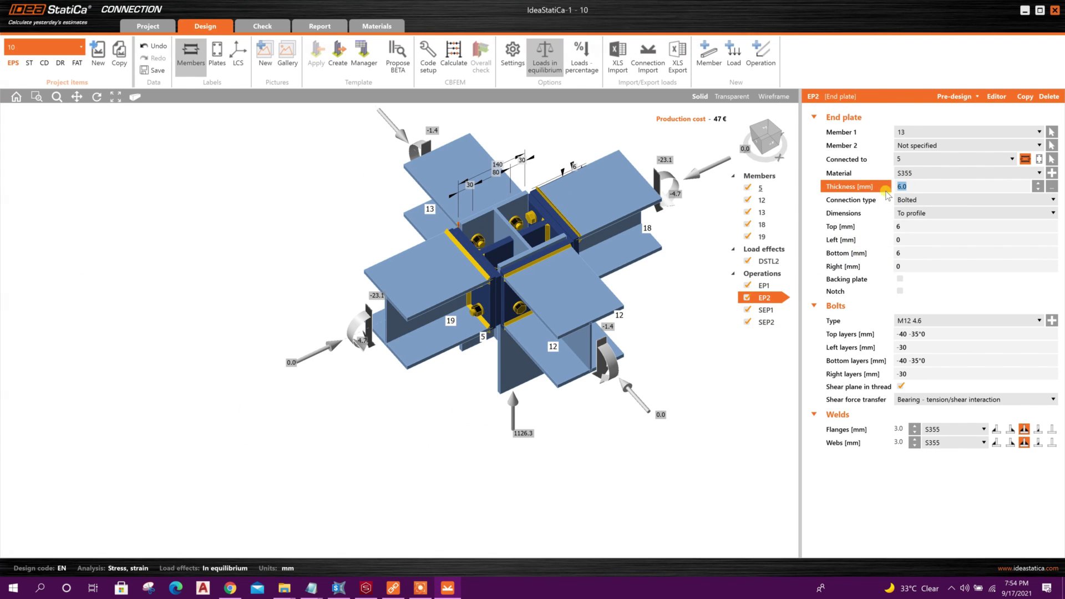
click(899, 225)
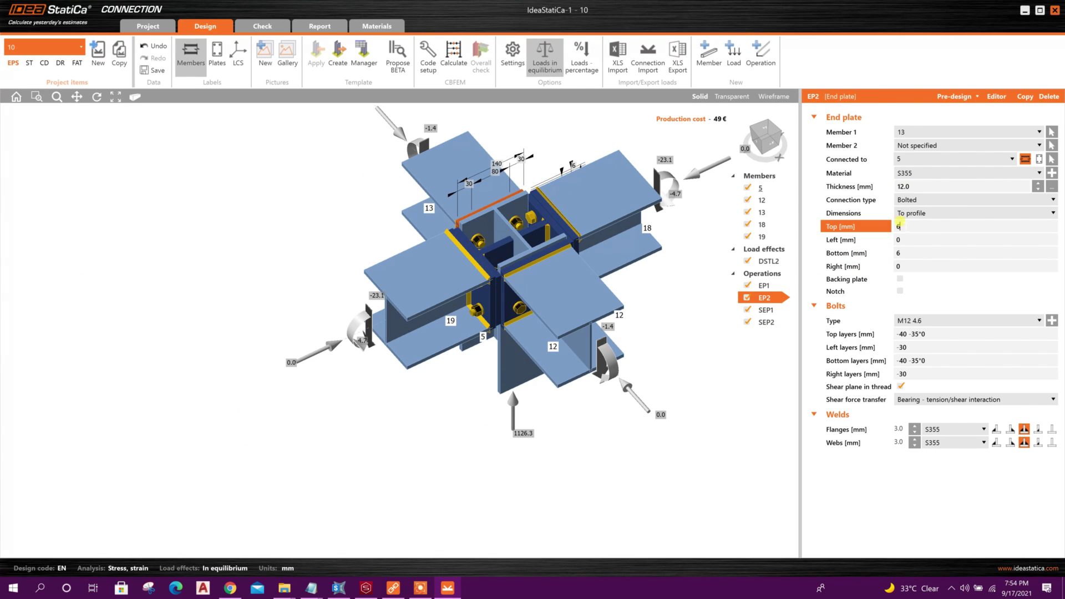
click(915, 429)
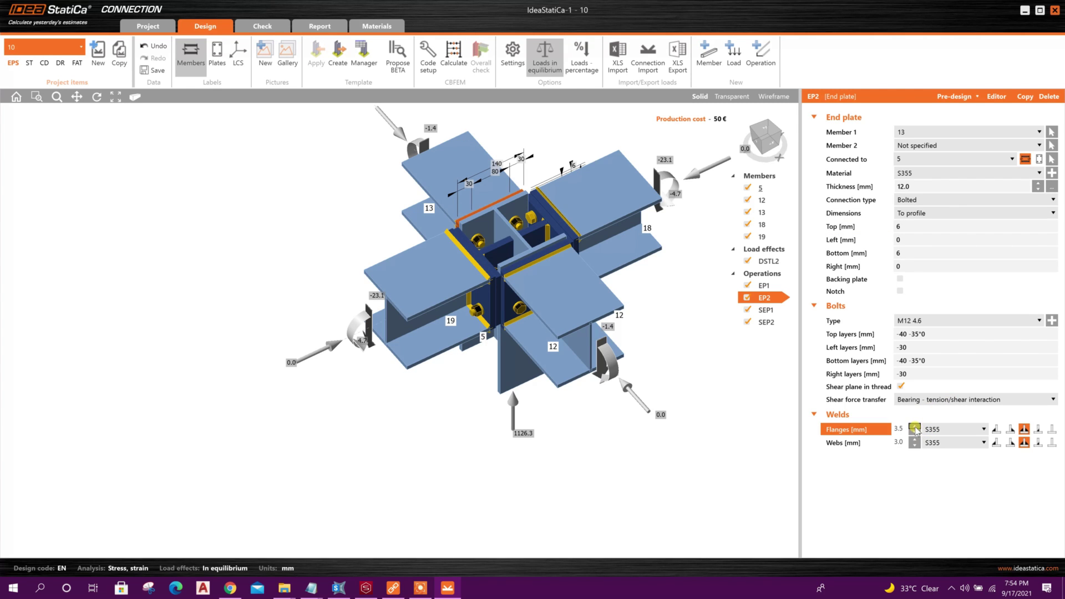
click(916, 439)
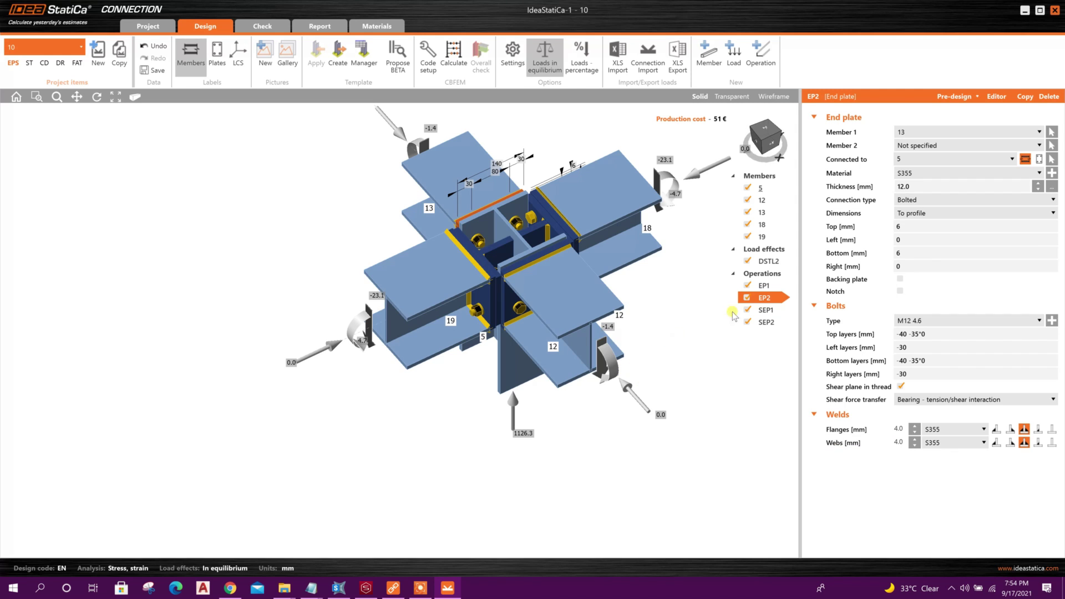
- Raise EP1's flange and web welds to 4.0 mm
click(765, 286)
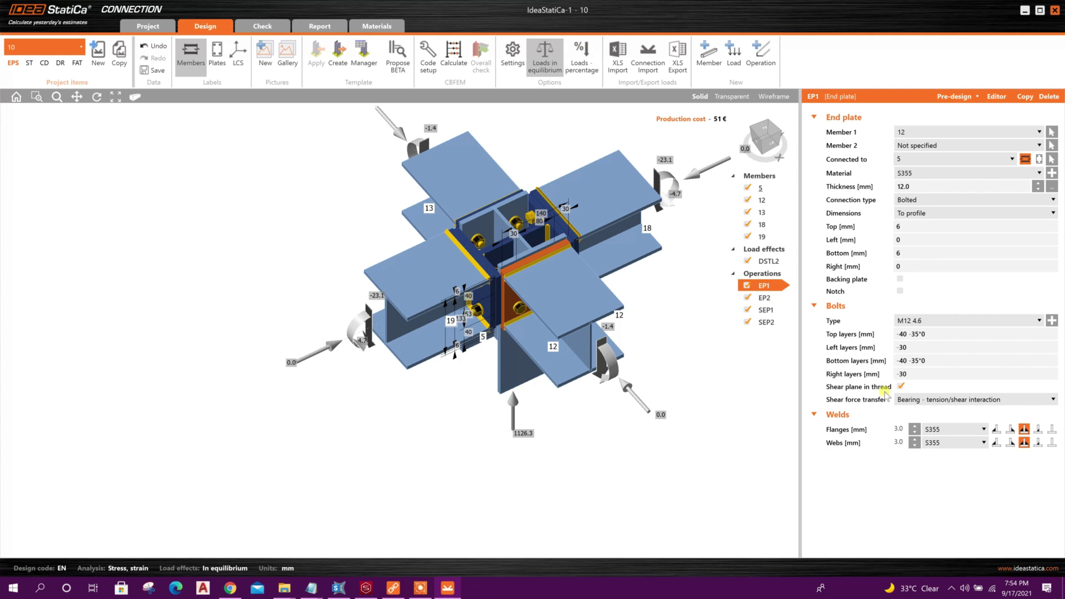
click(913, 426)
click(914, 425)
click(915, 439)
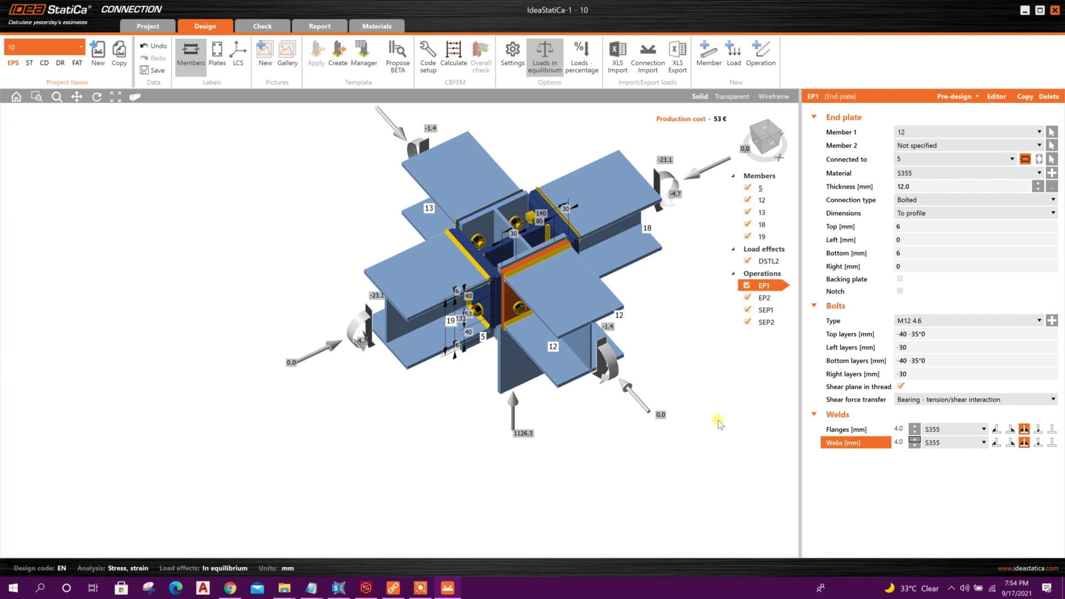
- Set shifted endplate SEP1's Connected to member to 5
click(766, 311)
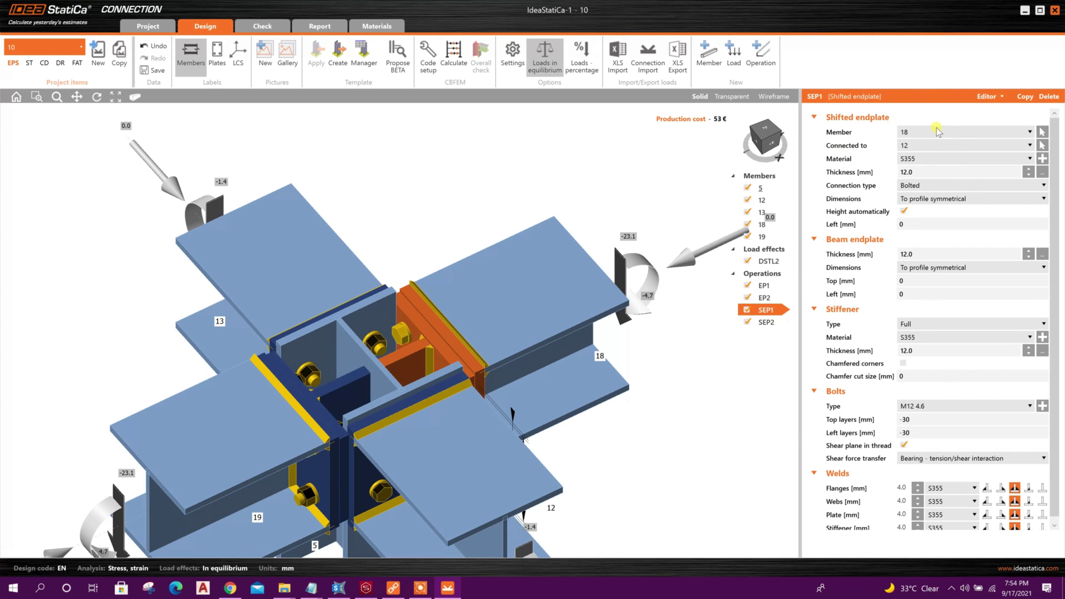
click(924, 147)
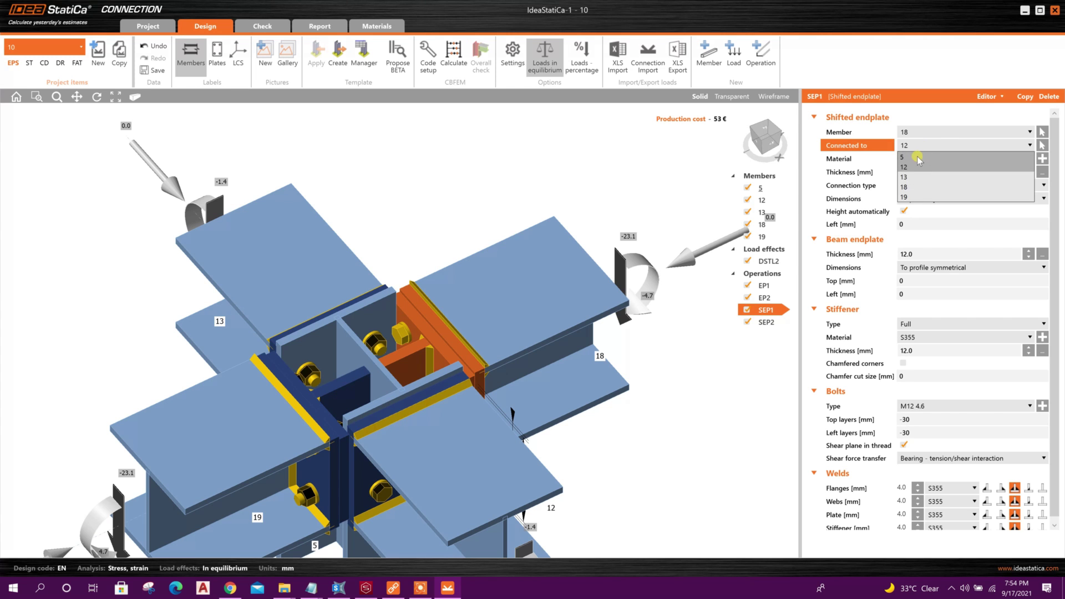
click(917, 158)
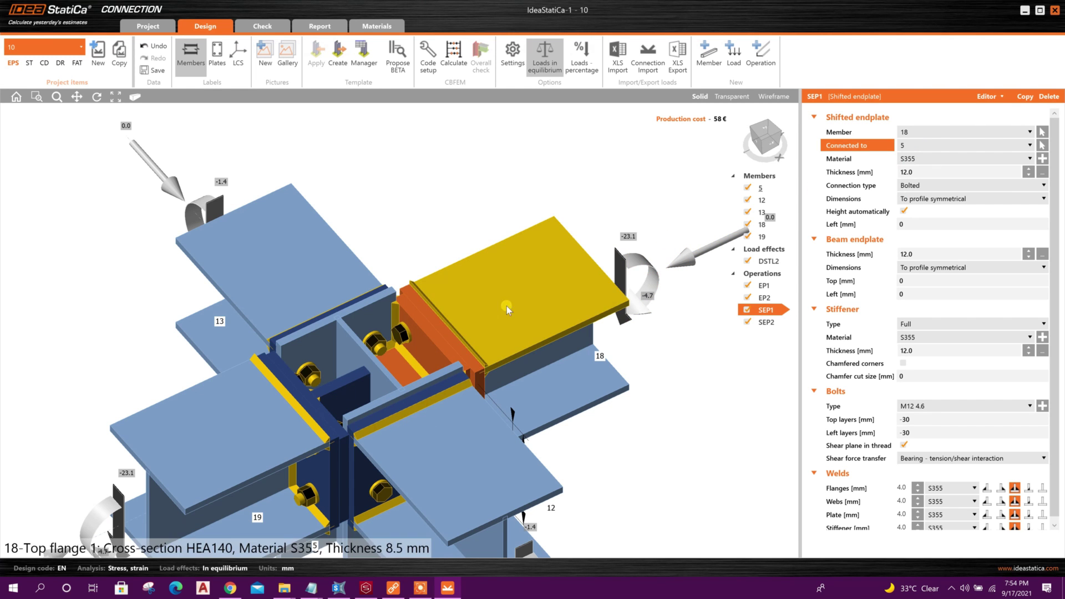
click(767, 148)
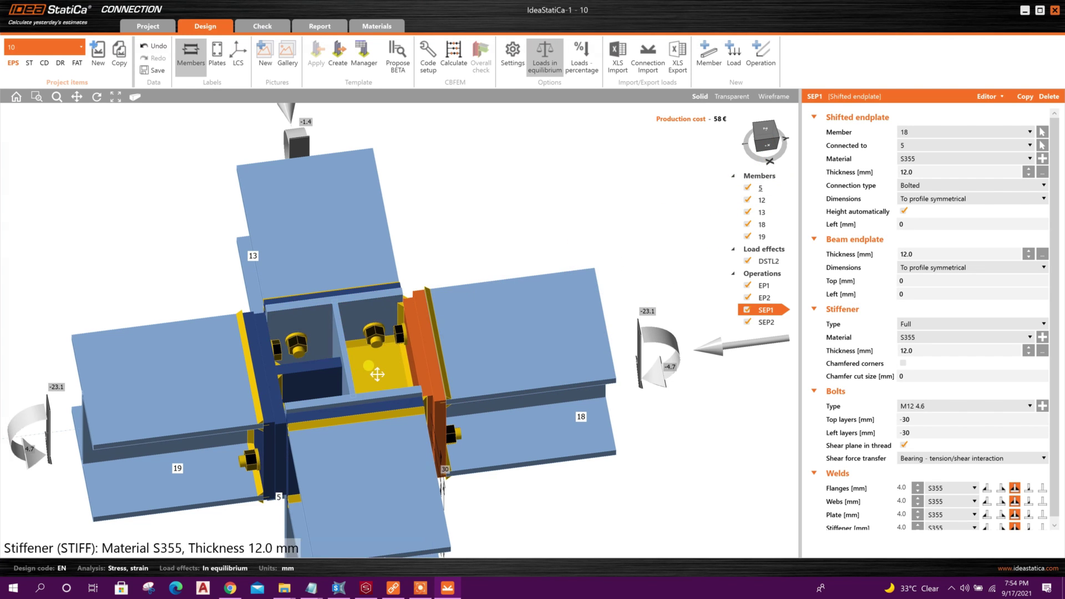
middle_drag(353, 353, 403, 285)
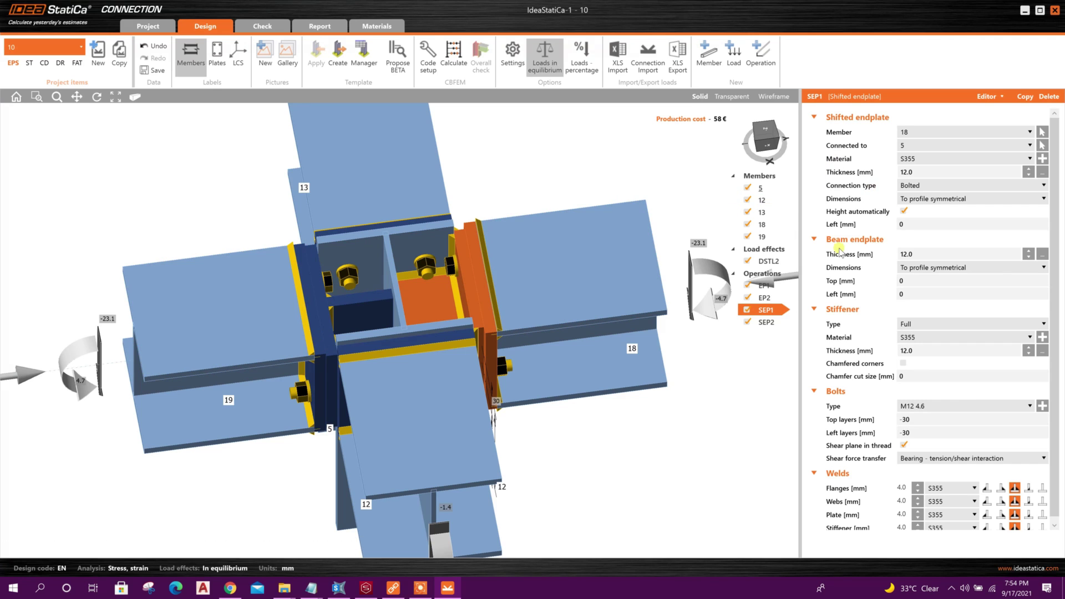
- Set shifted endplate SEP2's Connected to member to 5 as well
click(769, 322)
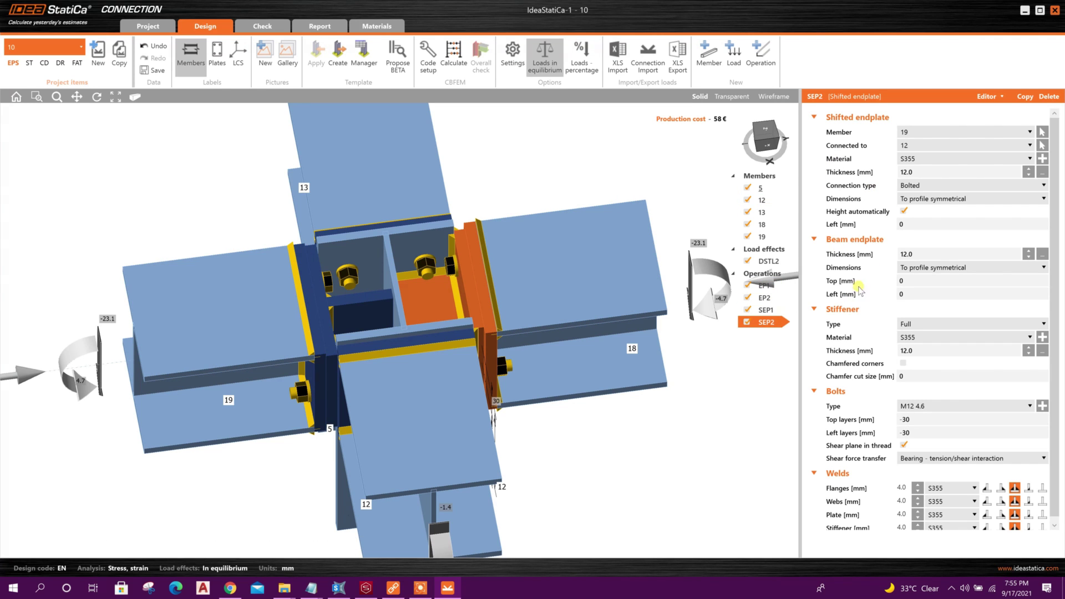
click(924, 147)
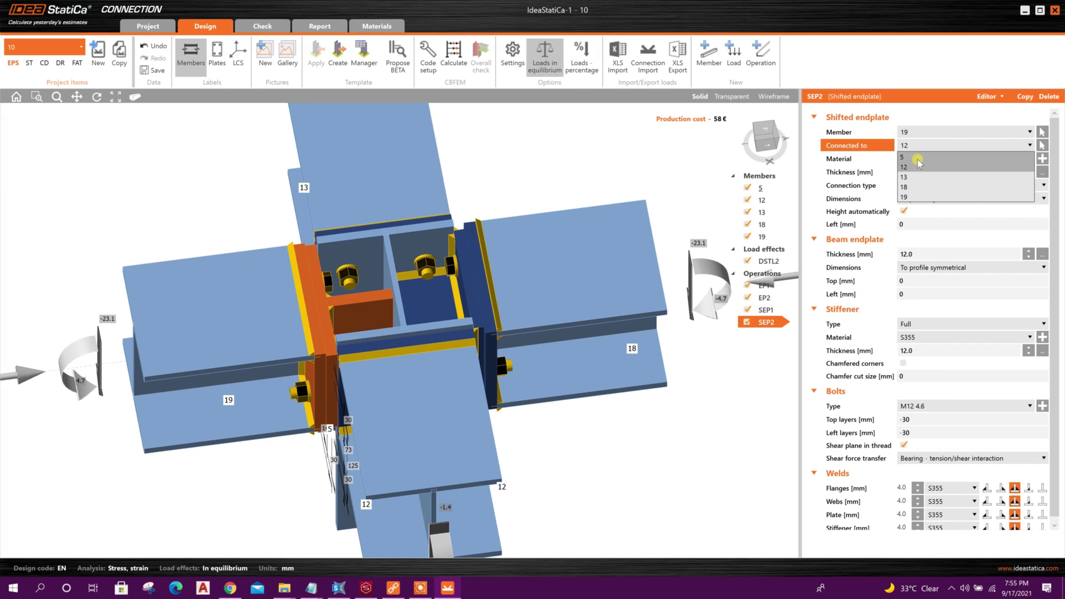
click(913, 158)
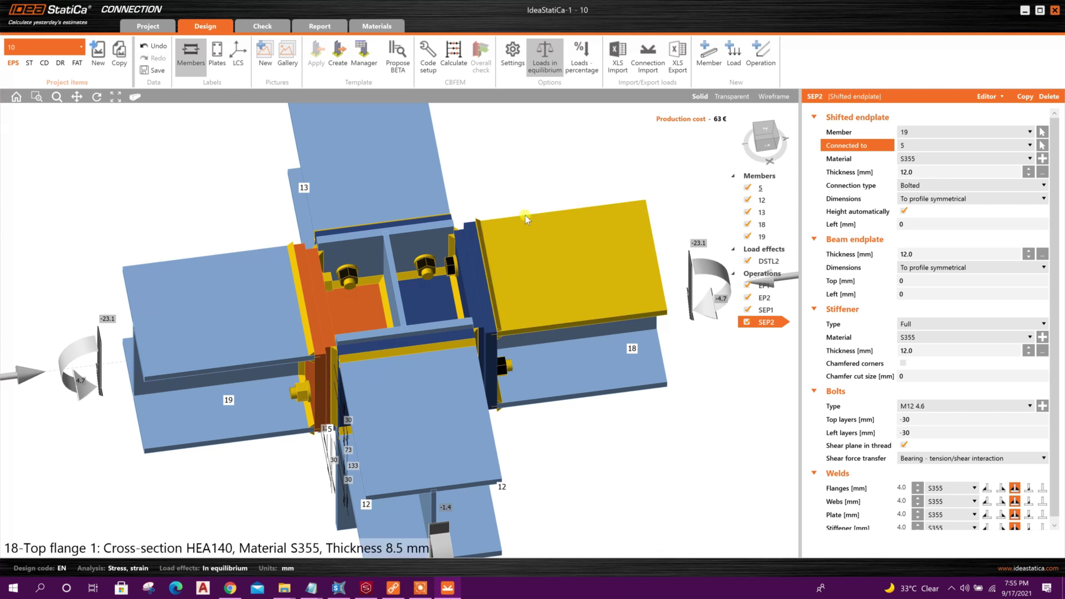
click(761, 133)
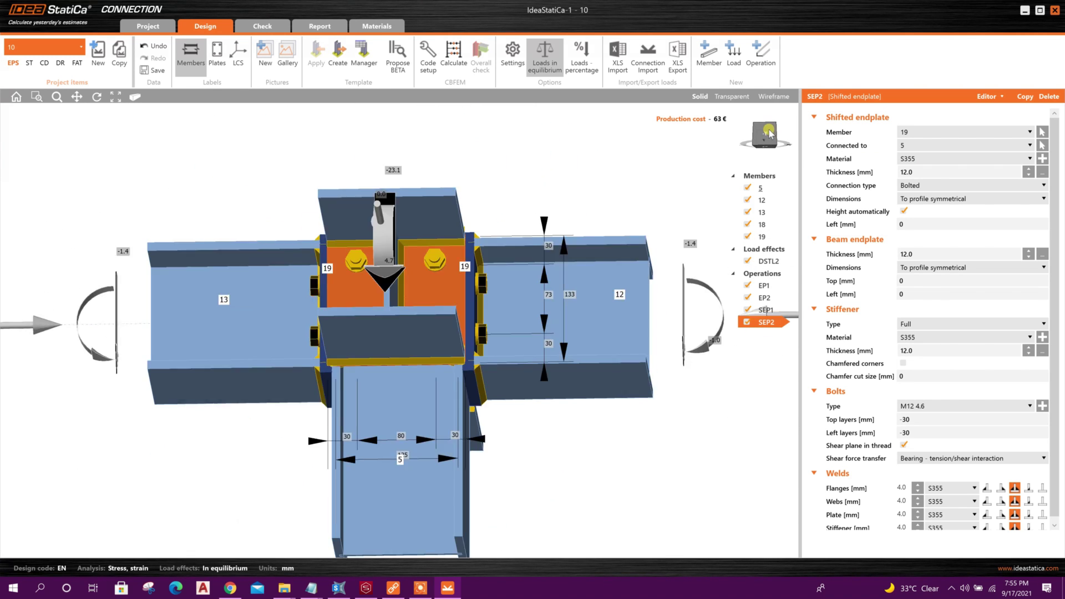
- Recalculate the joint: plates 0.0 %, bolts 73.7 %, welds 34.5 %, all passing
click(760, 133)
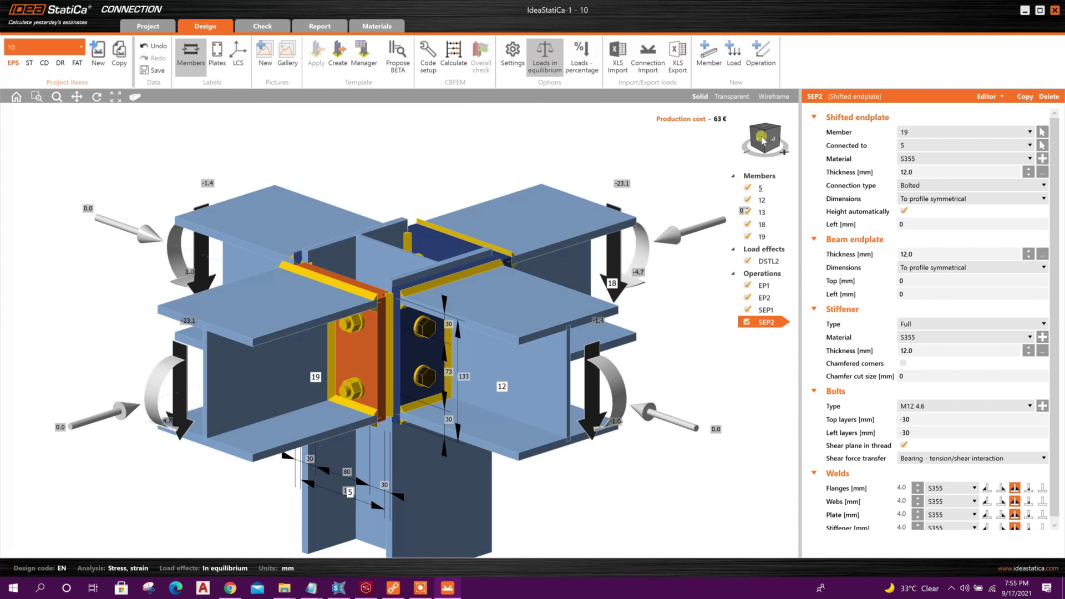
click(784, 130)
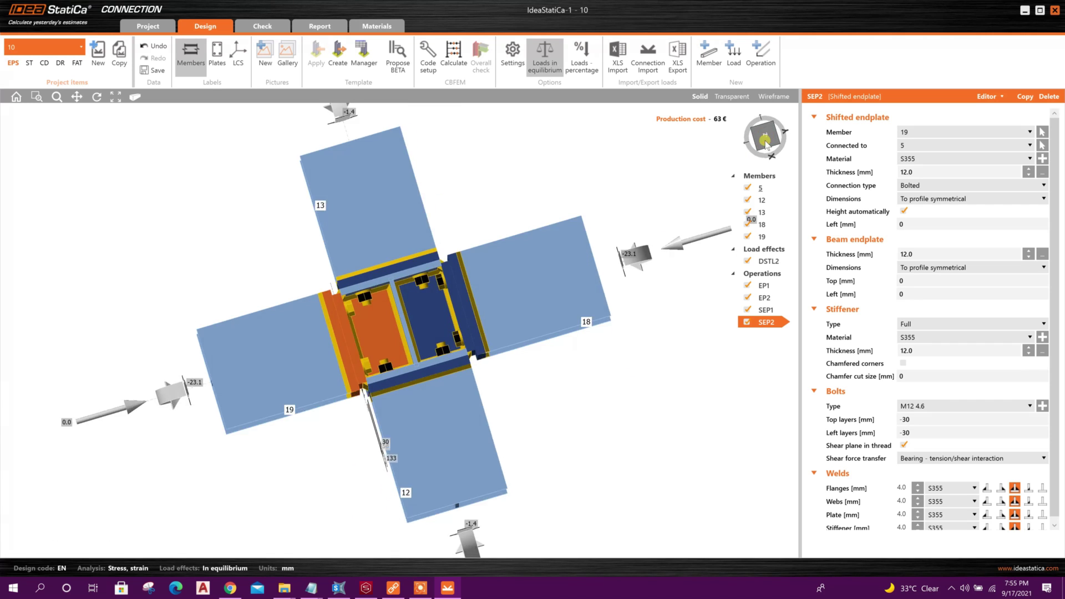
click(782, 132)
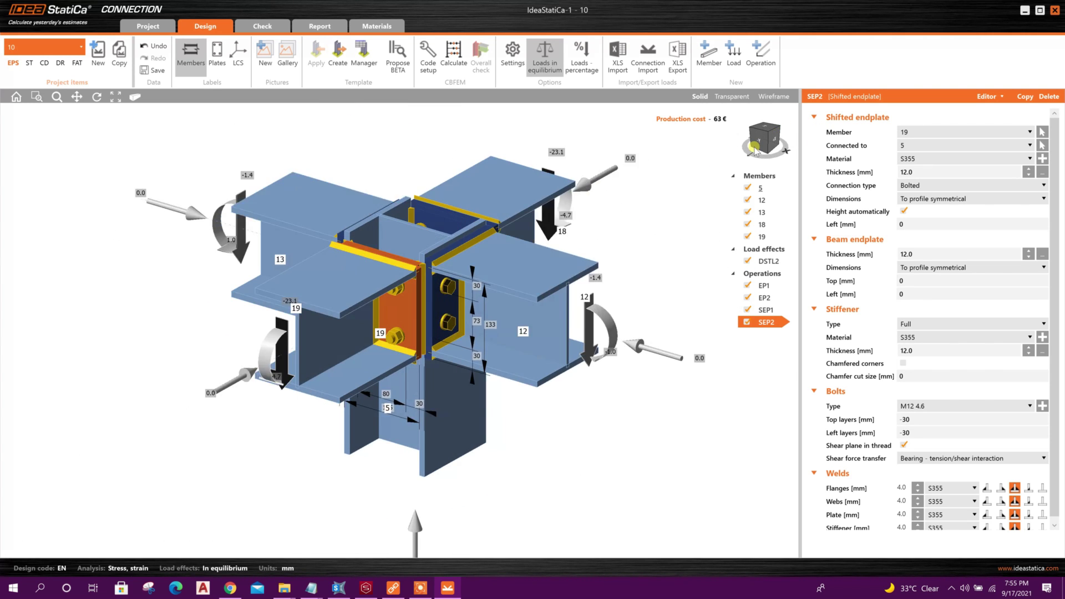
click(454, 56)
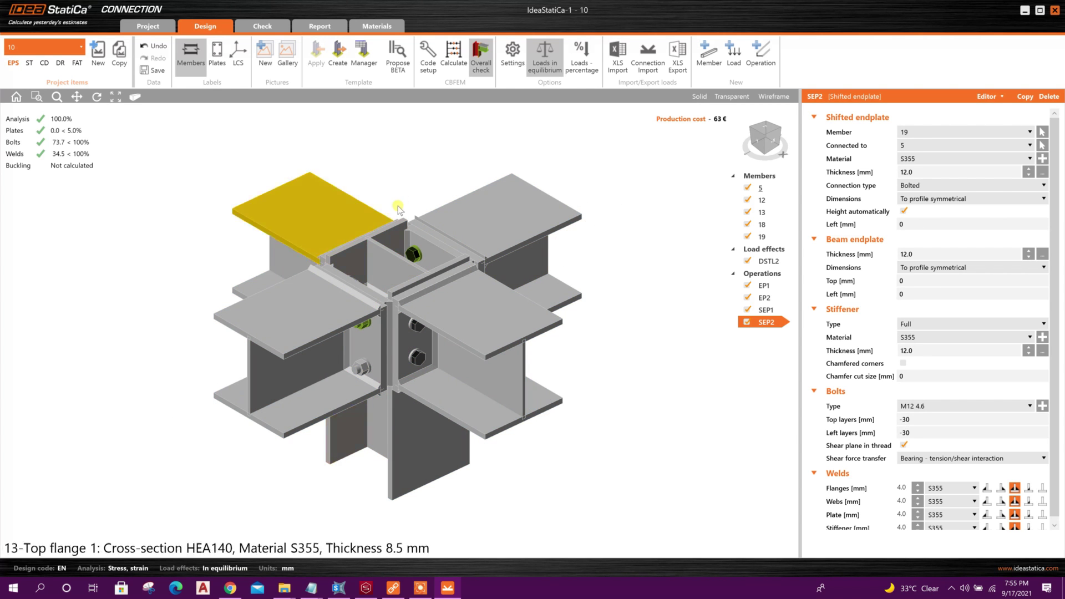
click(769, 137)
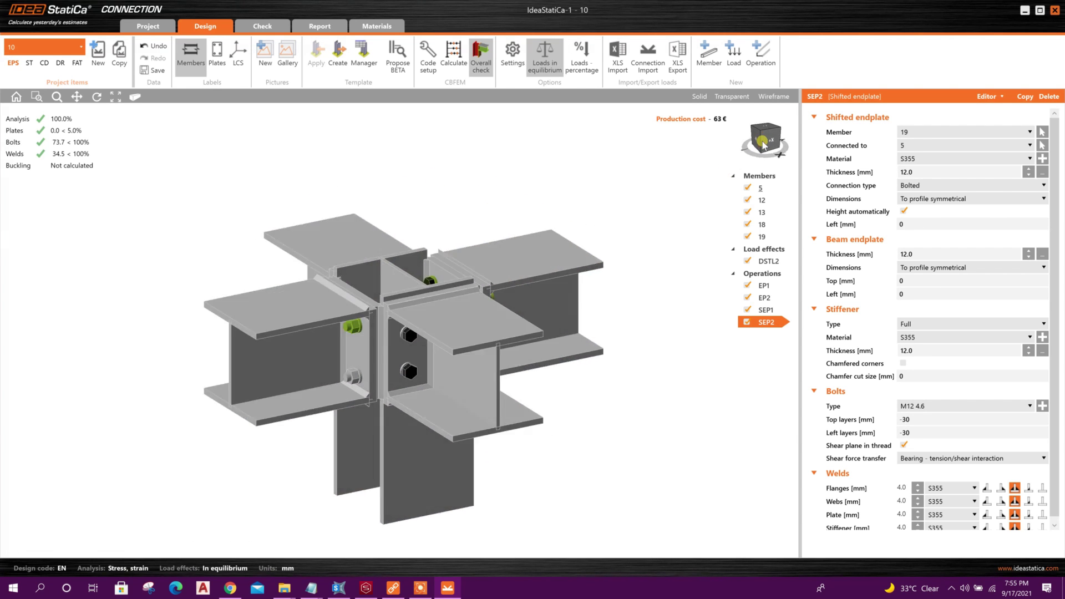
drag(770, 138, 746, 147)
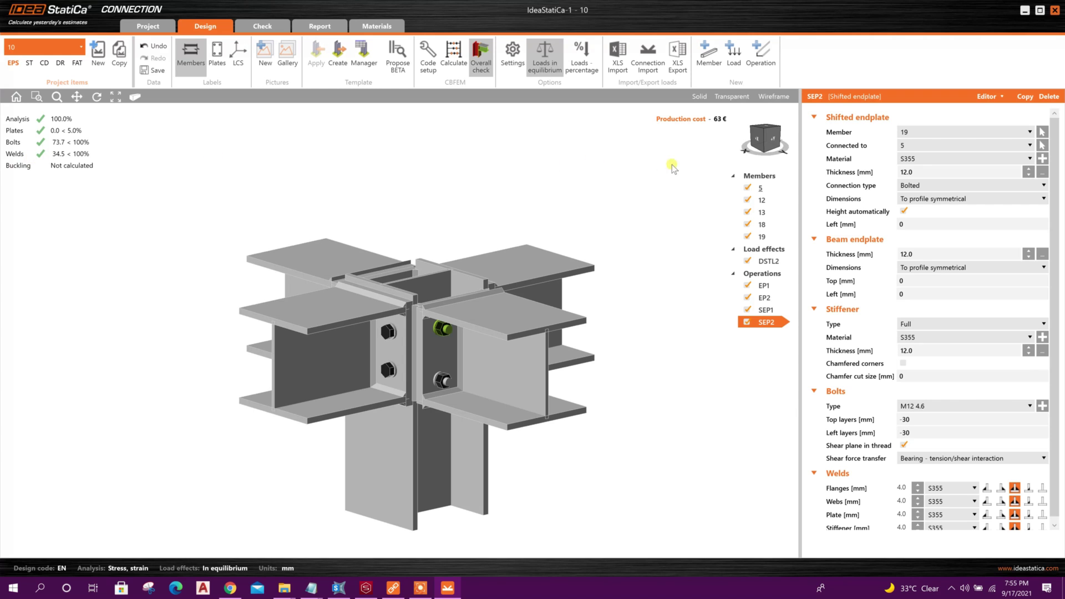
click(762, 143)
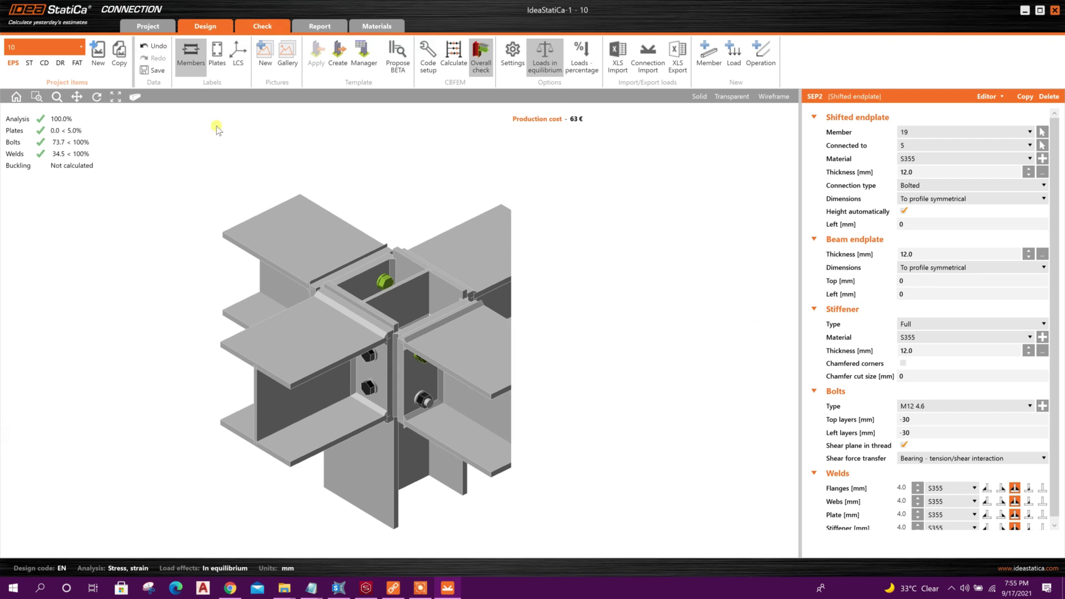
- Show the plate check results and inspect plate EP2's check result and mesh
click(714, 98)
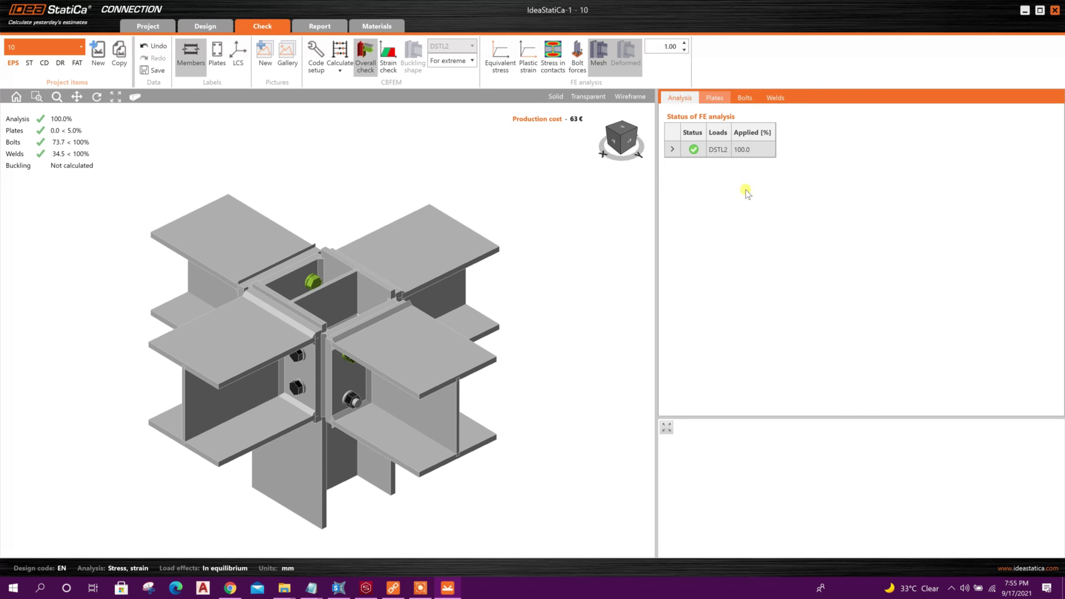
scroll(821, 244, down, 3)
scroll(778, 230, down, 1)
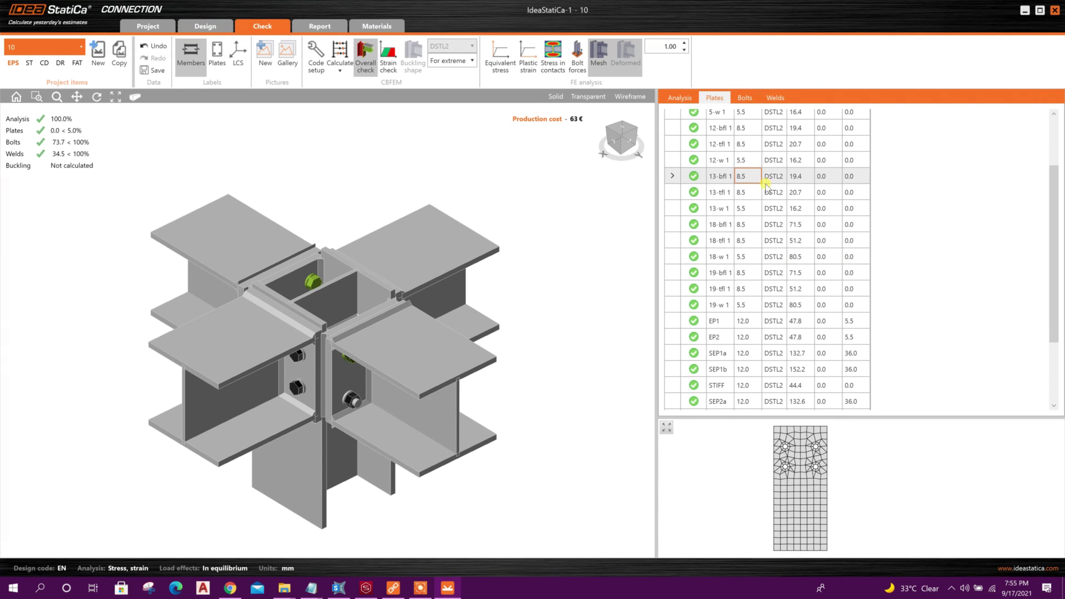
click(809, 263)
click(820, 305)
scroll(820, 306, down, 2)
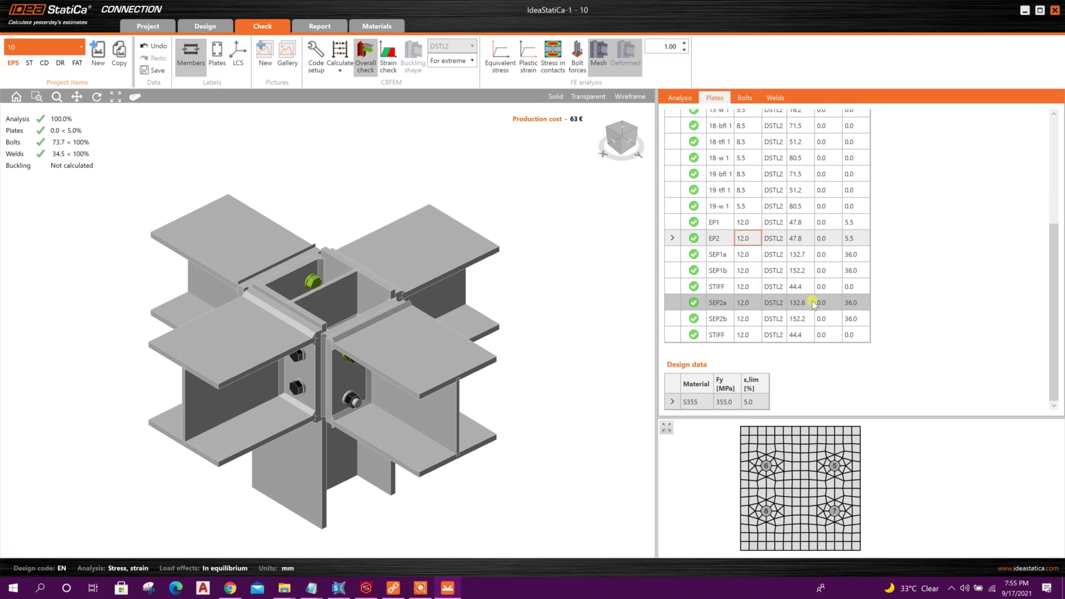
- Inspect endplate SEP1a's mesh and the bolt check results for bolts B10 and B14
click(746, 258)
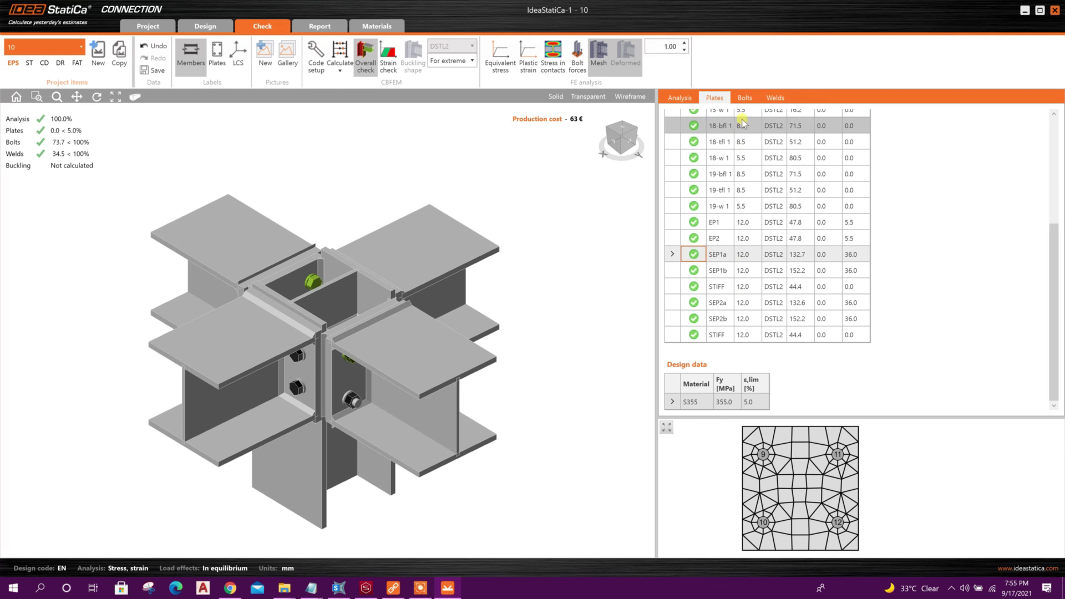
scroll(776, 272, down, 1)
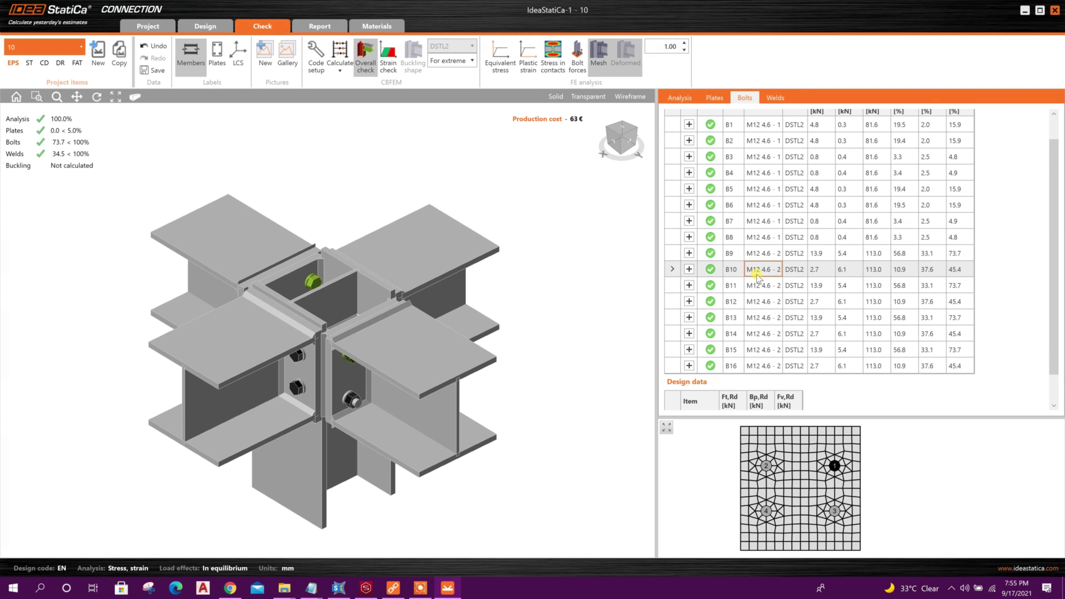
click(764, 282)
scroll(810, 292, down, 2)
click(799, 300)
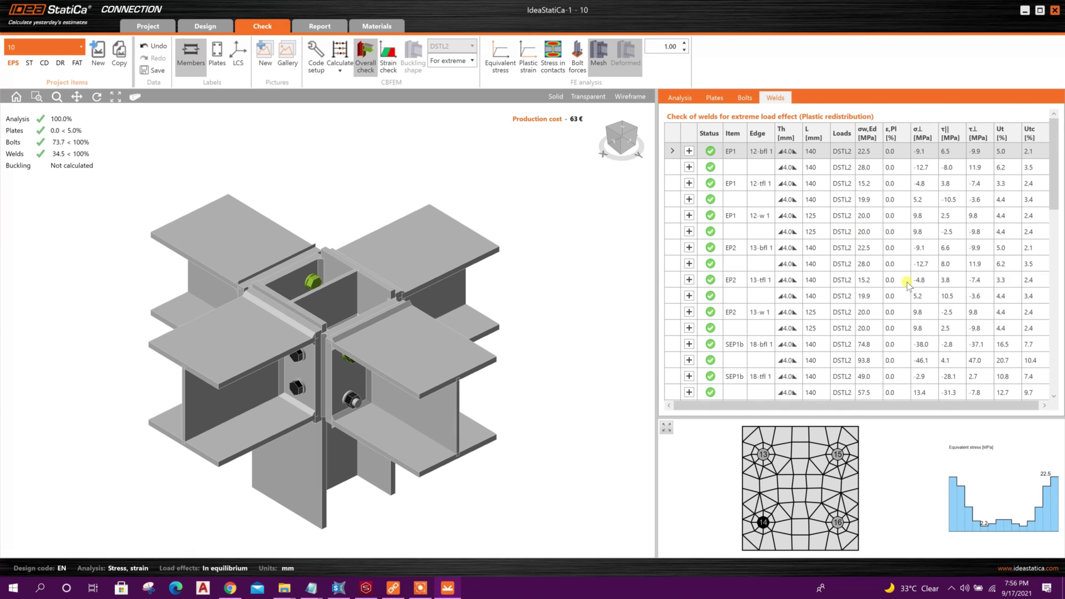
- Show the weld check results and view the second 13-tfl 1 weld's stress diagram
scroll(904, 283, down, 3)
click(815, 275)
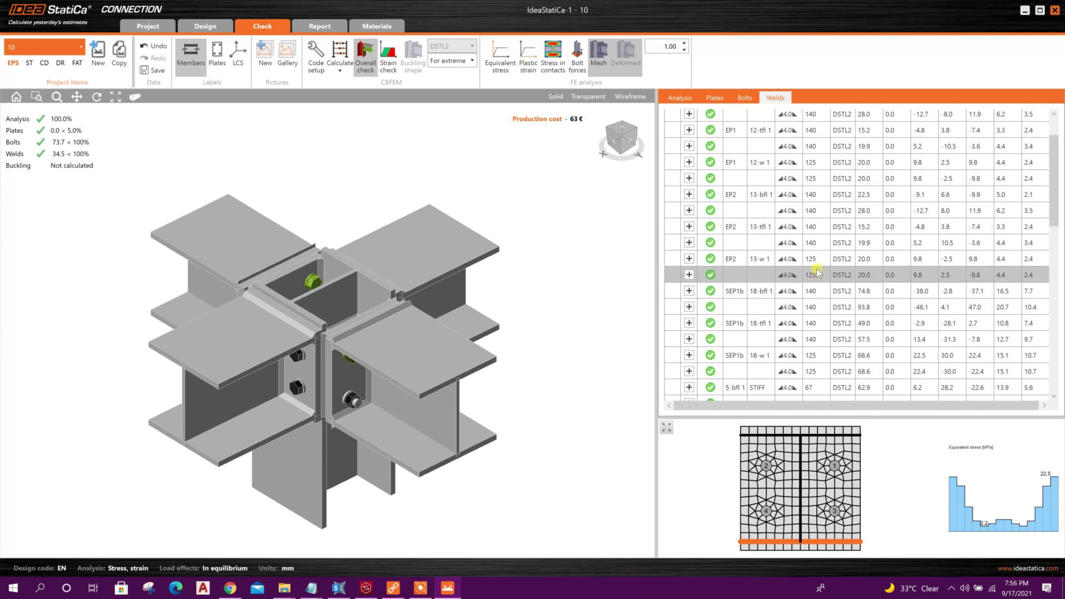
click(735, 242)
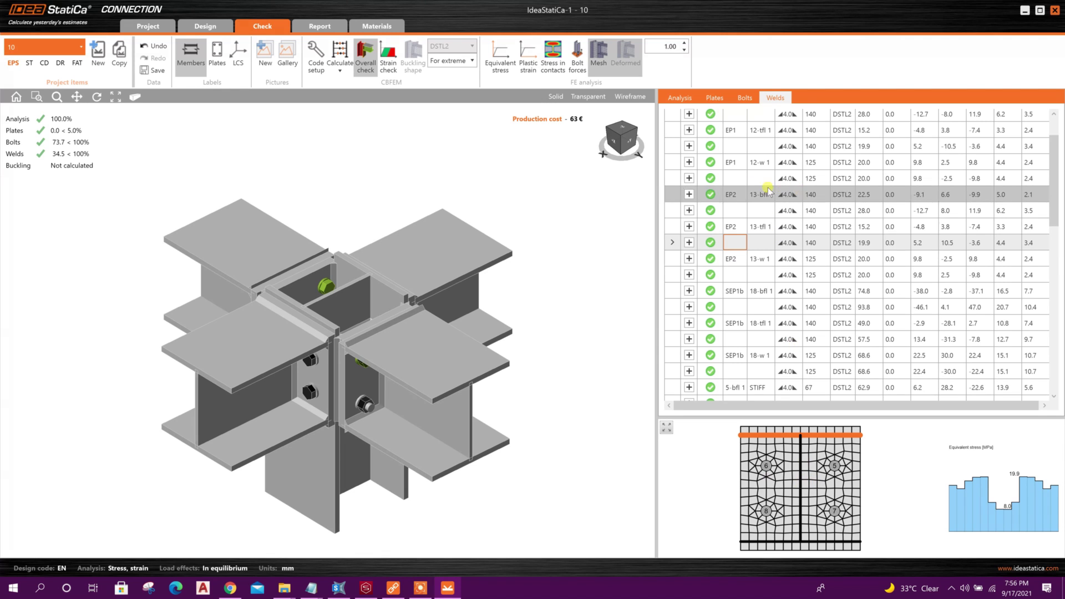
- Display equivalent stress contours and bolt forces on the joint from isometric and frontal views
click(509, 60)
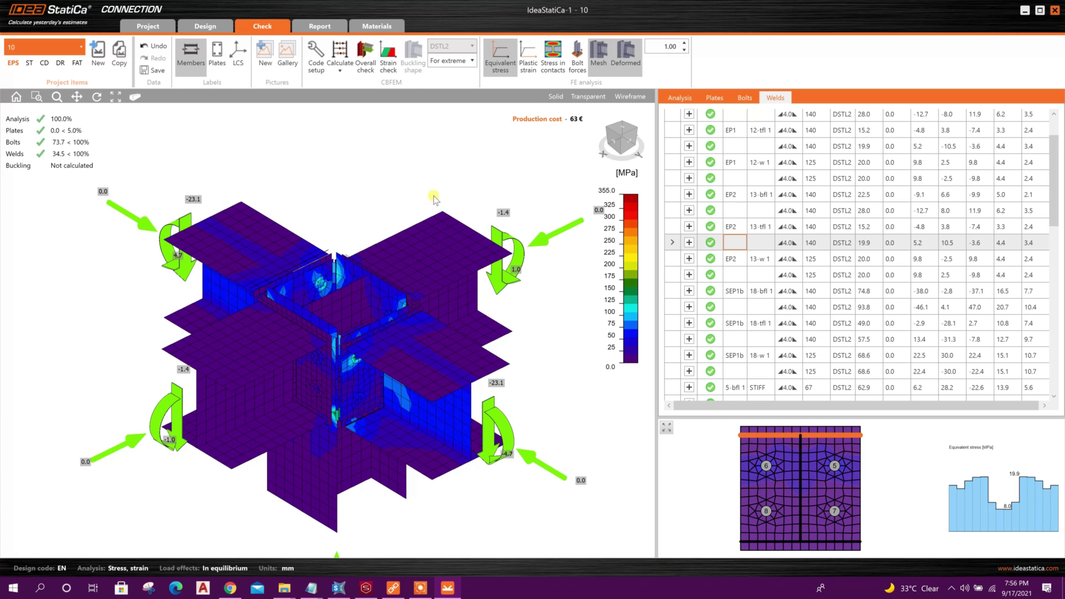
middle_drag(434, 198, 450, 175)
drag(618, 152, 626, 146)
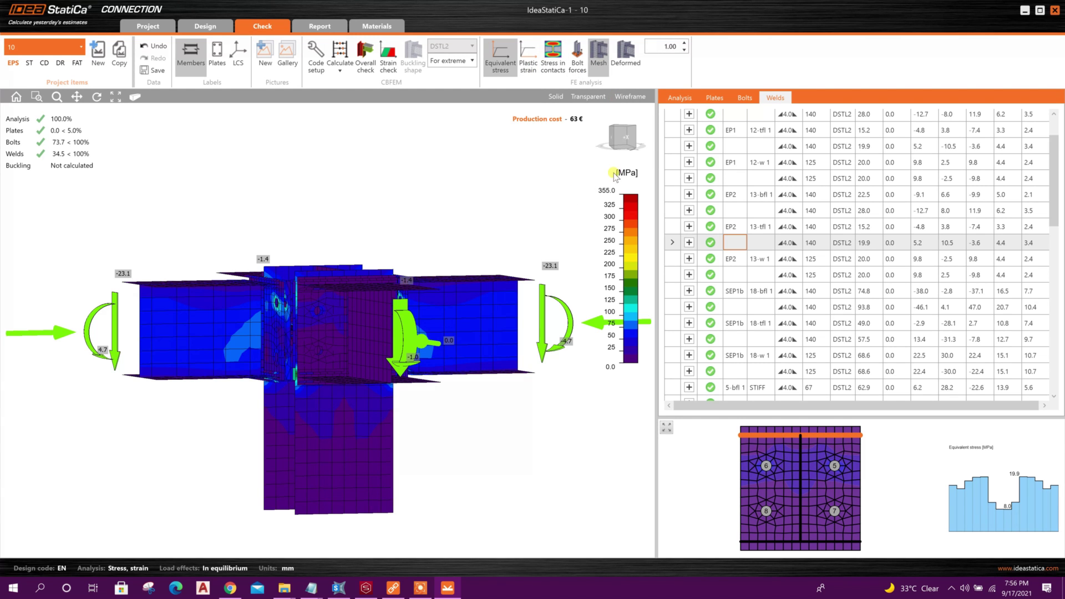
drag(625, 140, 607, 147)
click(577, 55)
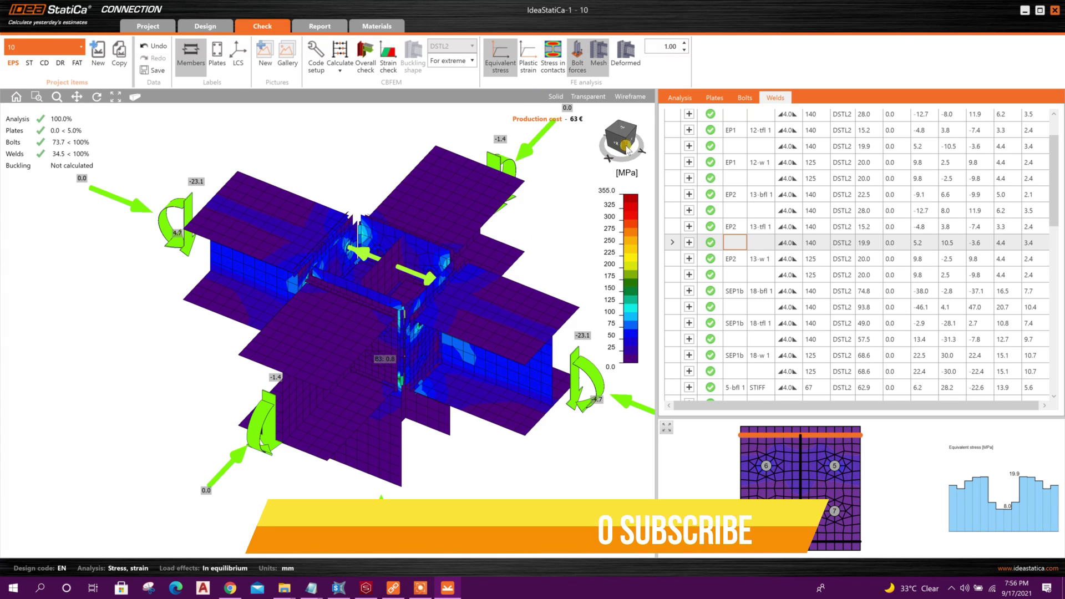
drag(627, 148, 381, 239)
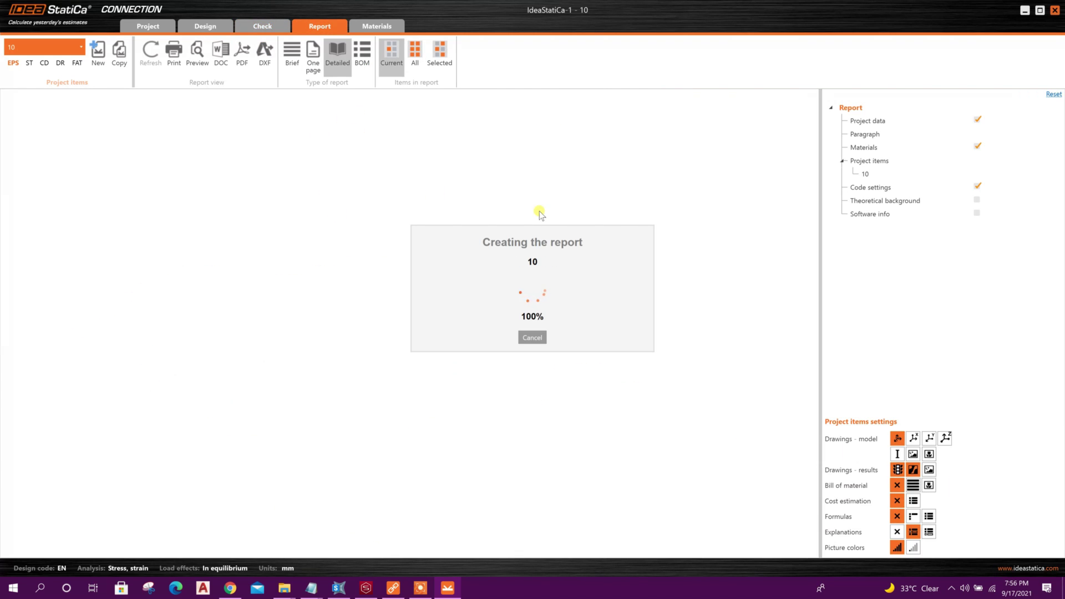
- Scroll through connection 10's detailed report, from member tables through bolt and weld checks to code settings
scroll(537, 205, down, 3)
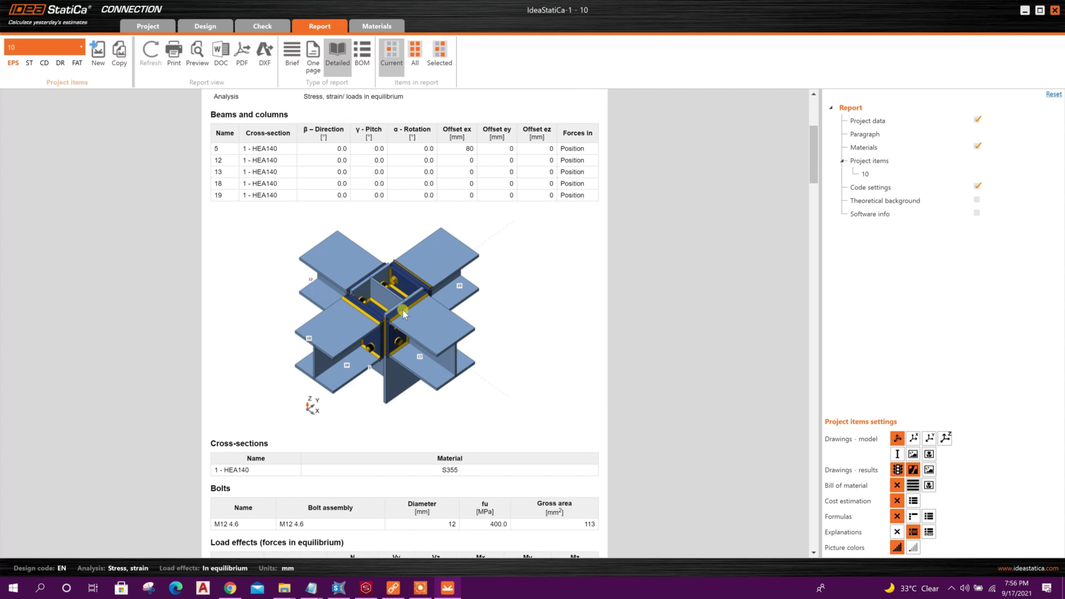
scroll(409, 224, down, 3)
scroll(397, 199, up, 3)
scroll(417, 258, down, 10)
scroll(418, 259, down, 15)
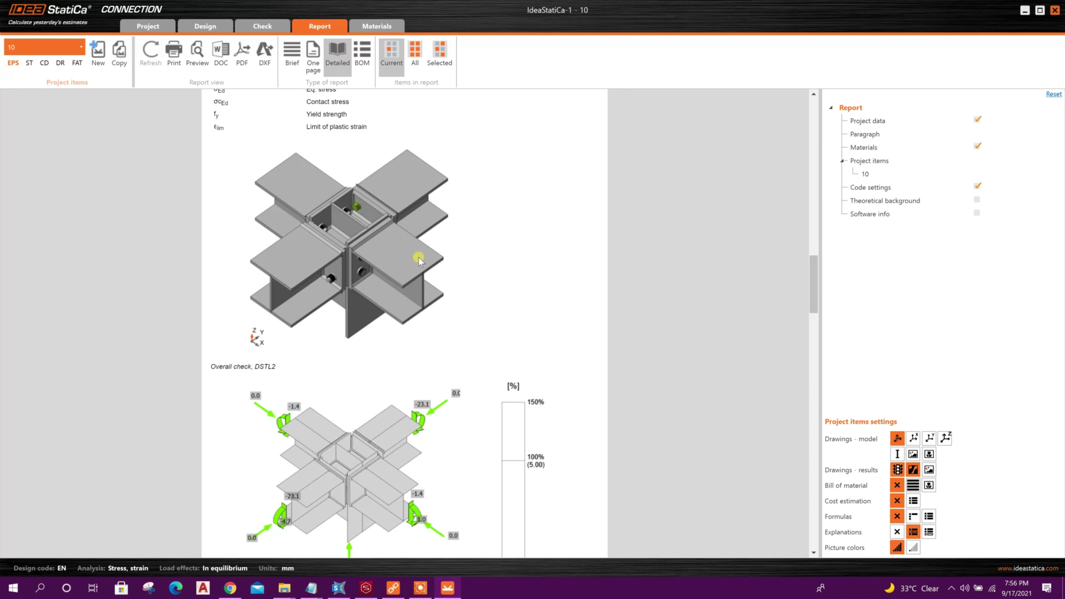
scroll(420, 265, down, 15)
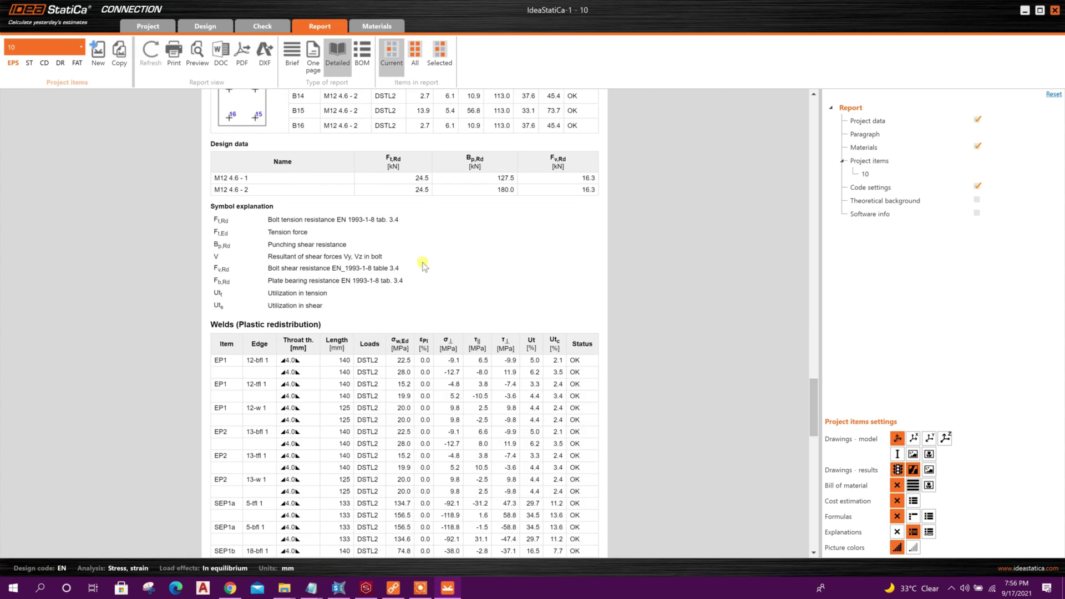
scroll(422, 261, down, 2)
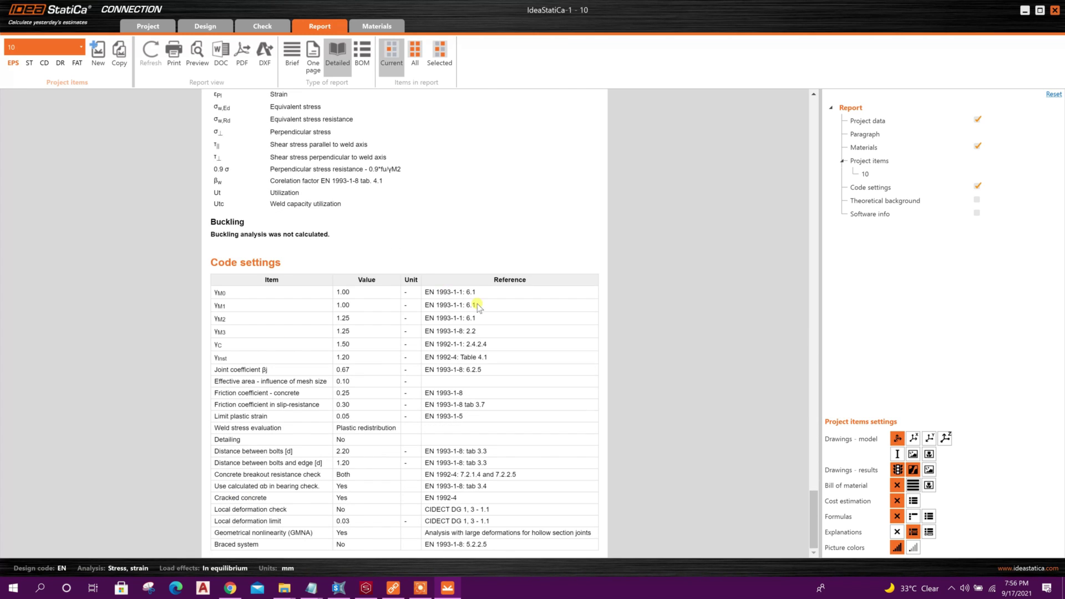
scroll(466, 294, up, 12)
scroll(474, 299, up, 15)
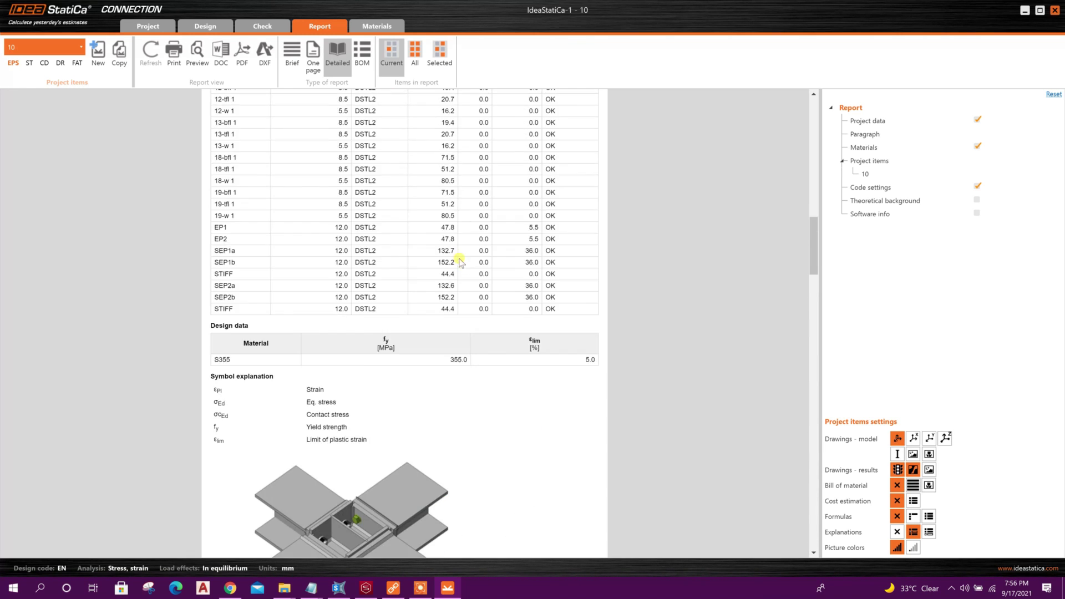
scroll(272, 128, up, 2)
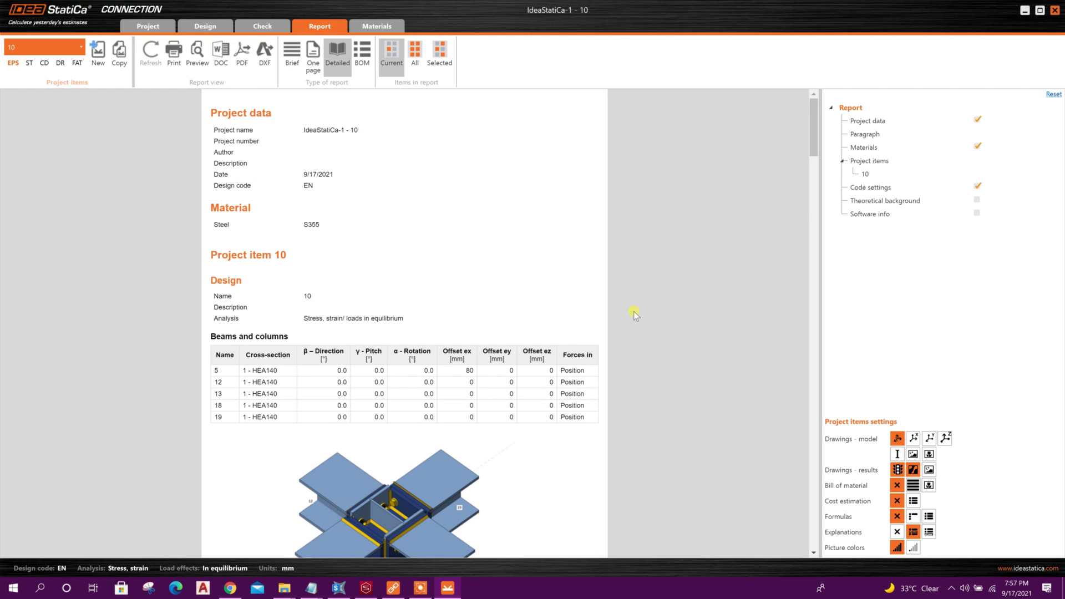
- Switch the report type to BOM and review the EP1, EP2 and SEP1 plate drawings, welds and bolts
click(364, 62)
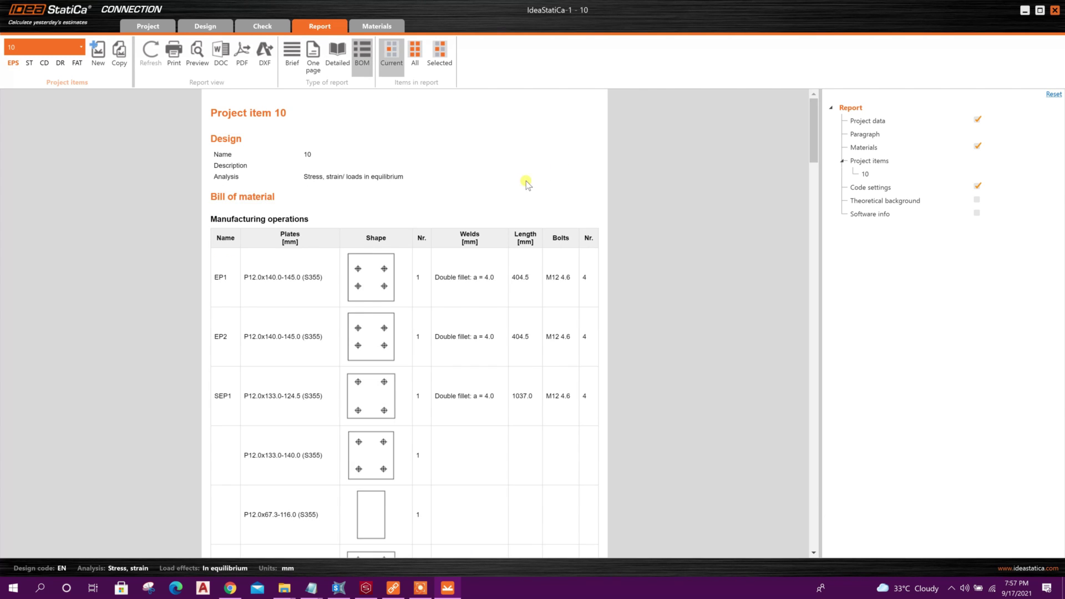
scroll(434, 309, down, 7)
scroll(433, 311, down, 15)
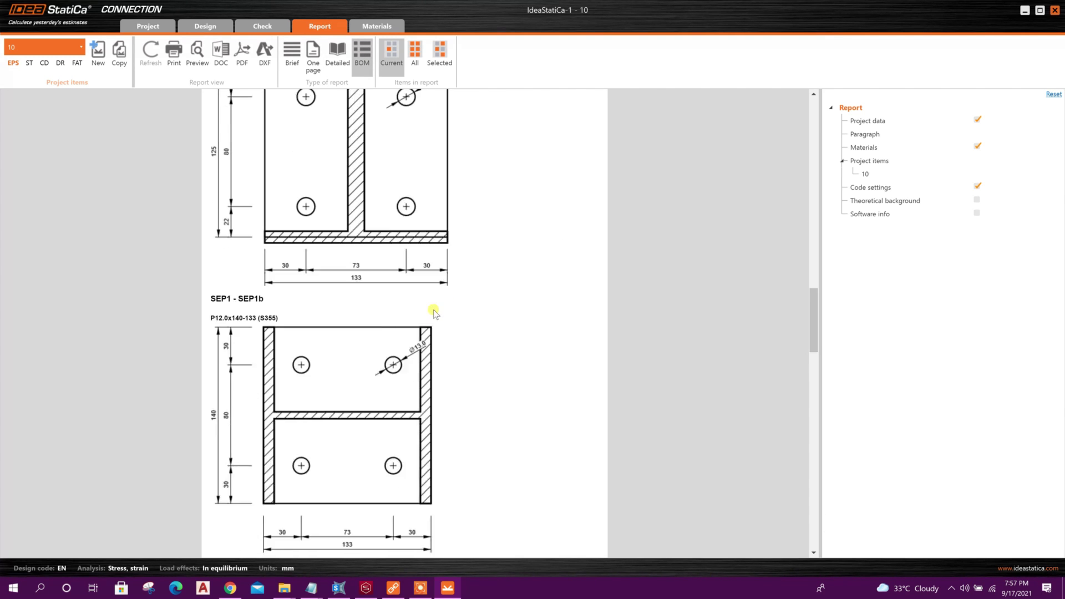
scroll(432, 311, down, 5)
scroll(433, 310, up, 10)
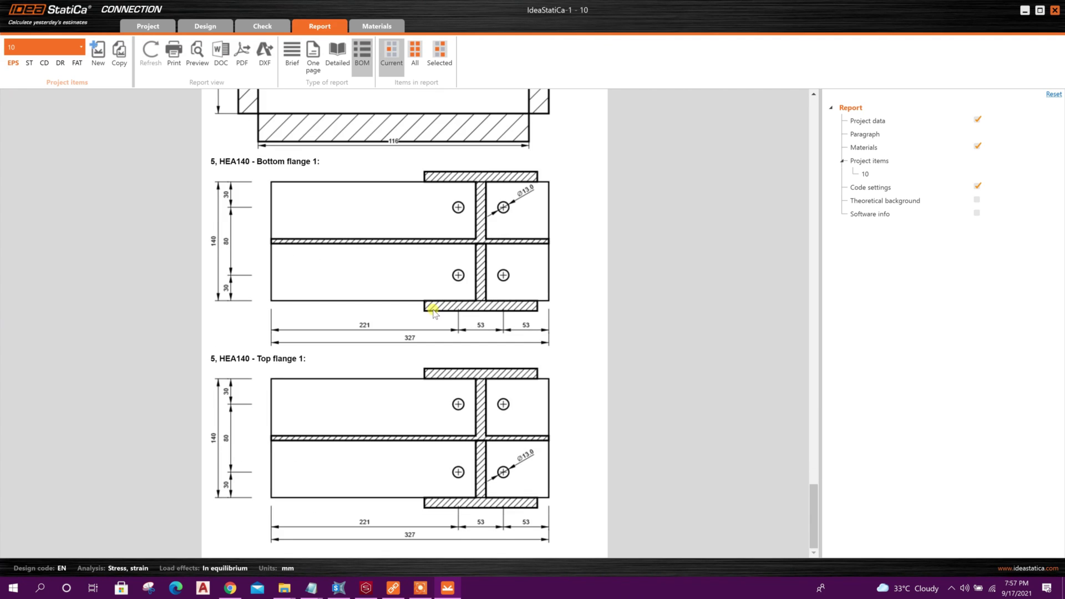
scroll(638, 320, up, 6)
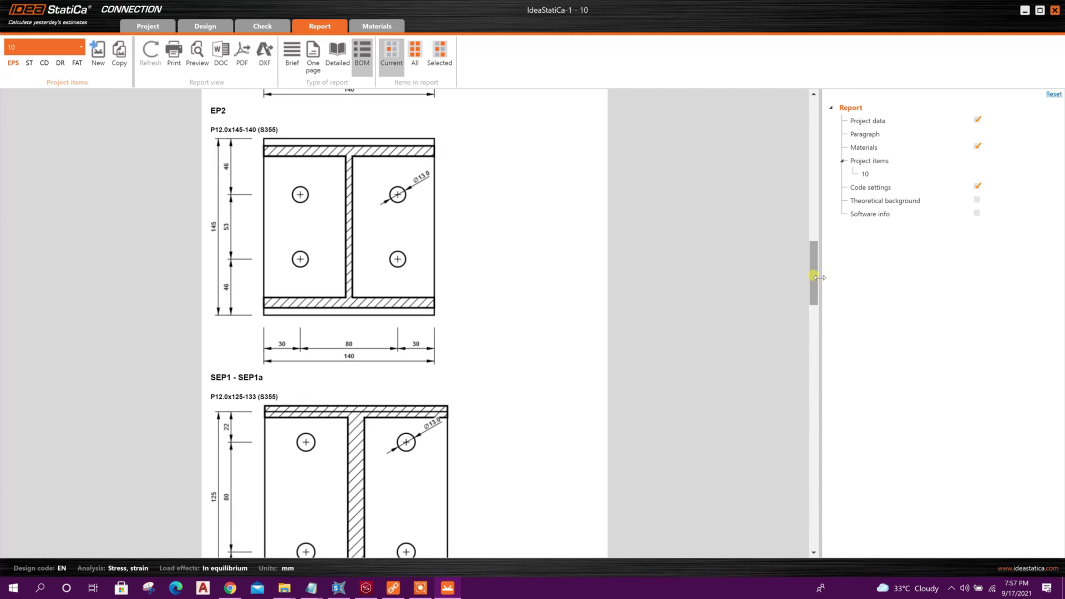
drag(814, 278, 819, 107)
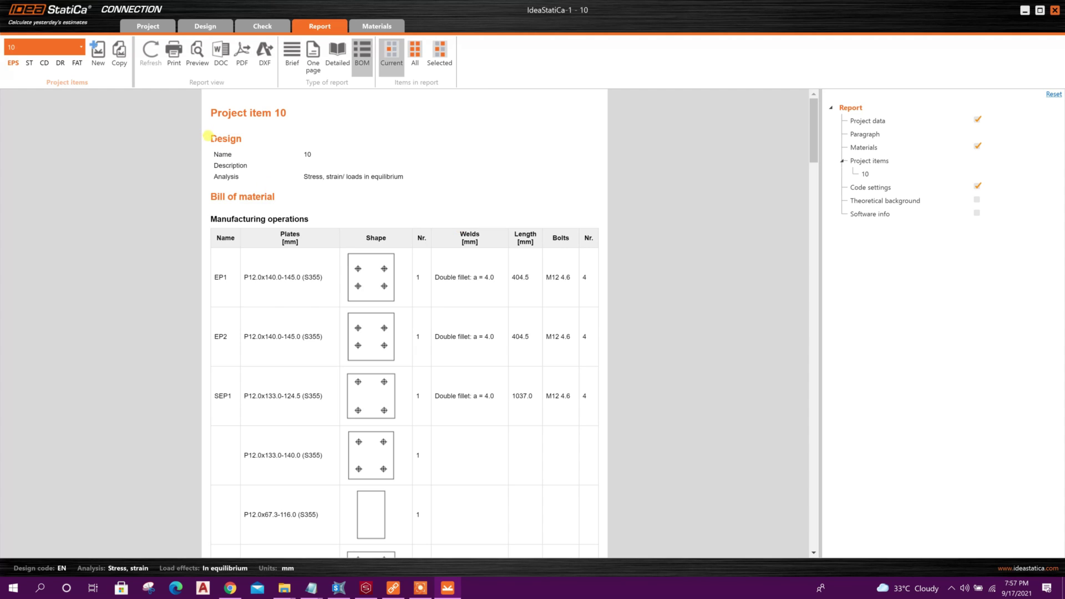
- Return to the Design tab and bring up the cost Settings dialog
click(205, 26)
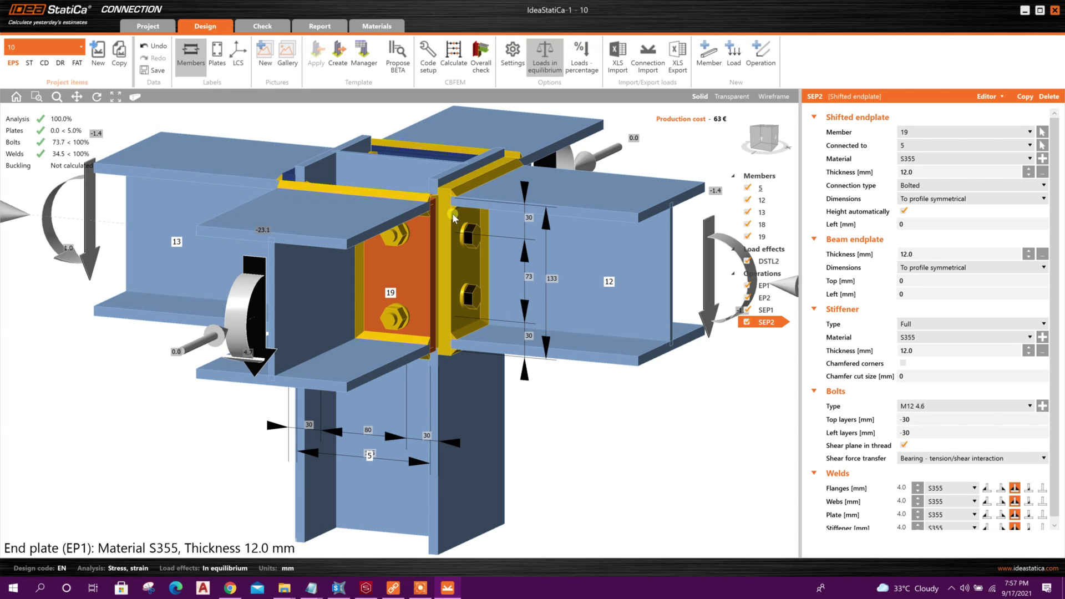
click(514, 71)
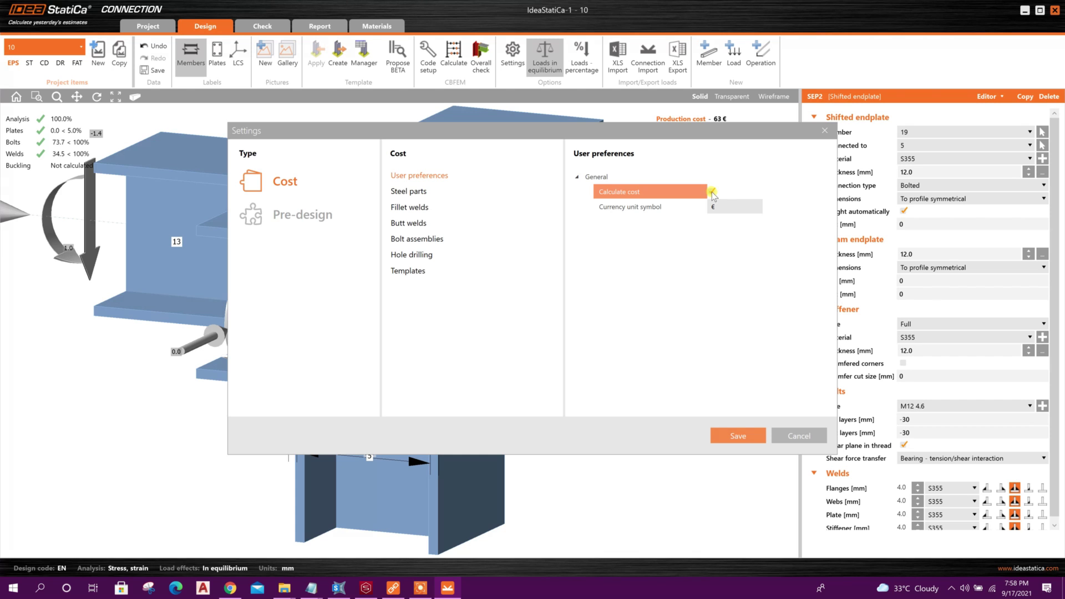
- Review cost rates for steel, fillet and butt welds, bolts, drilling and templates, then cancel unchanged
click(438, 192)
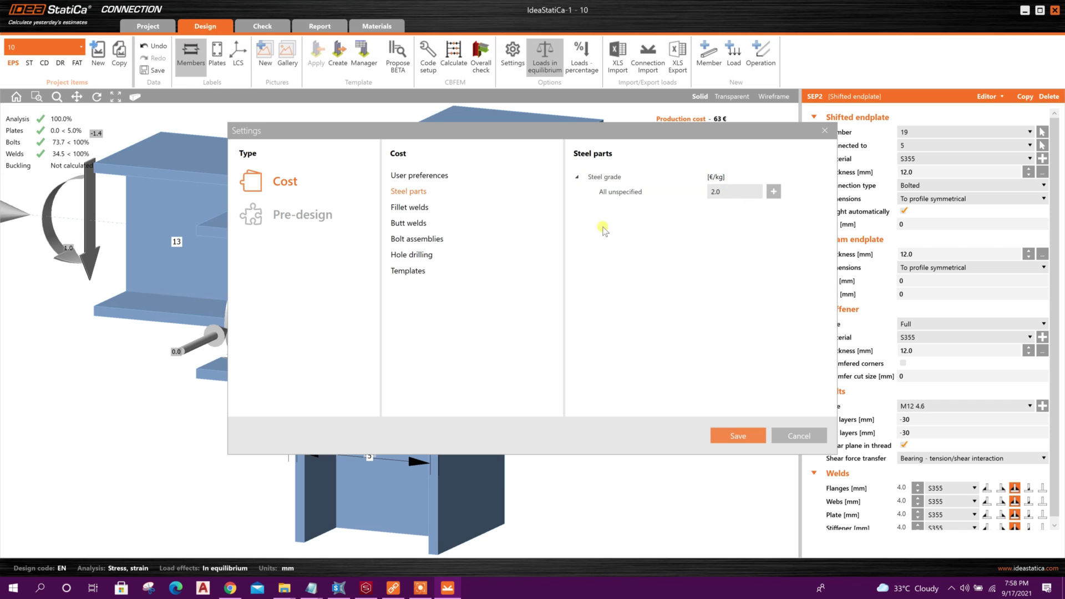
click(428, 210)
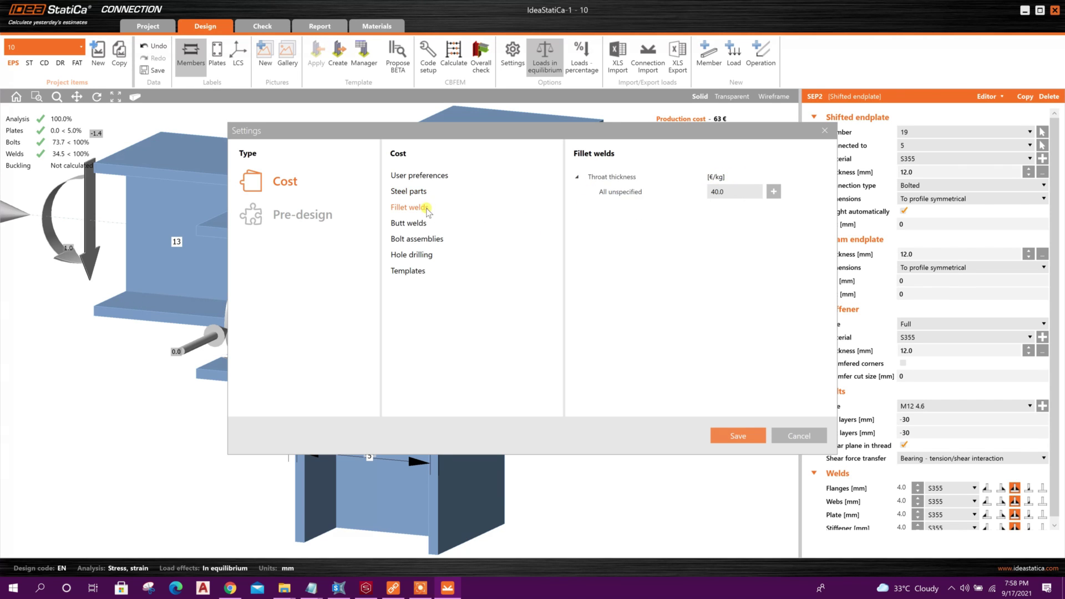
click(420, 225)
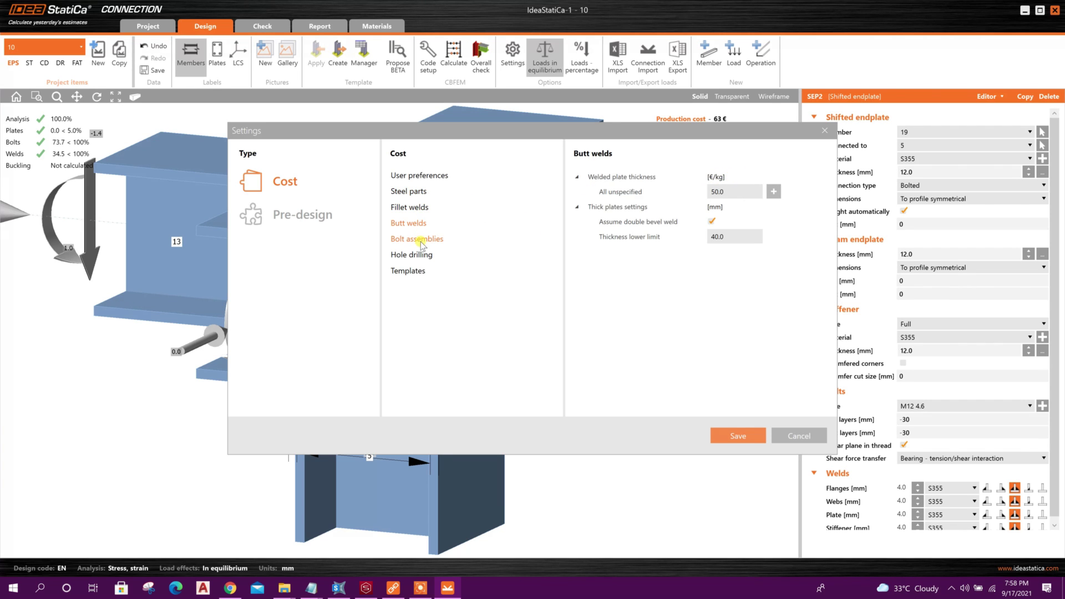
click(422, 243)
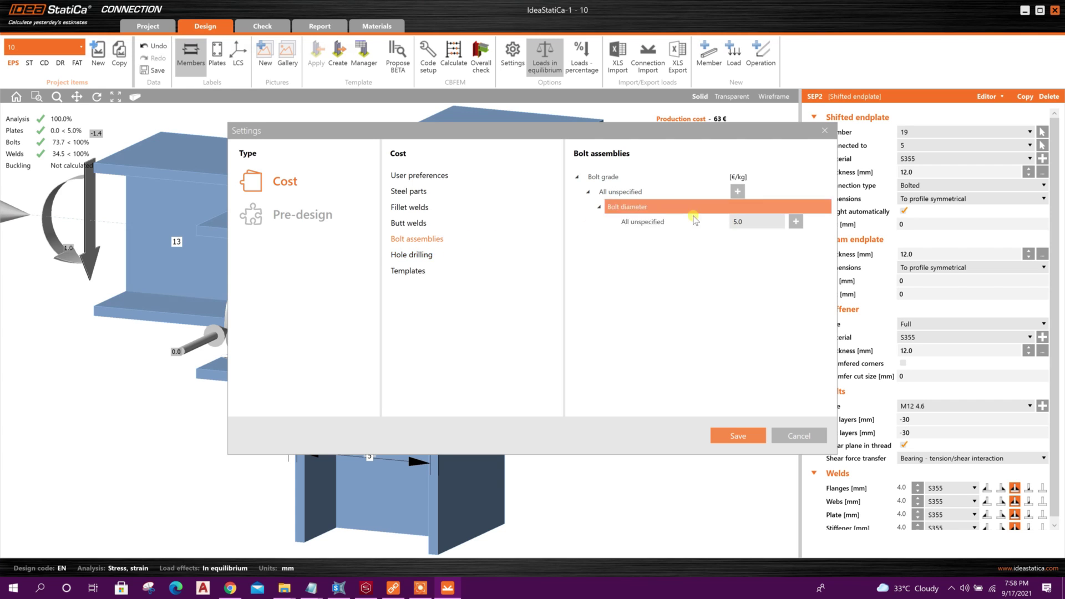
click(419, 257)
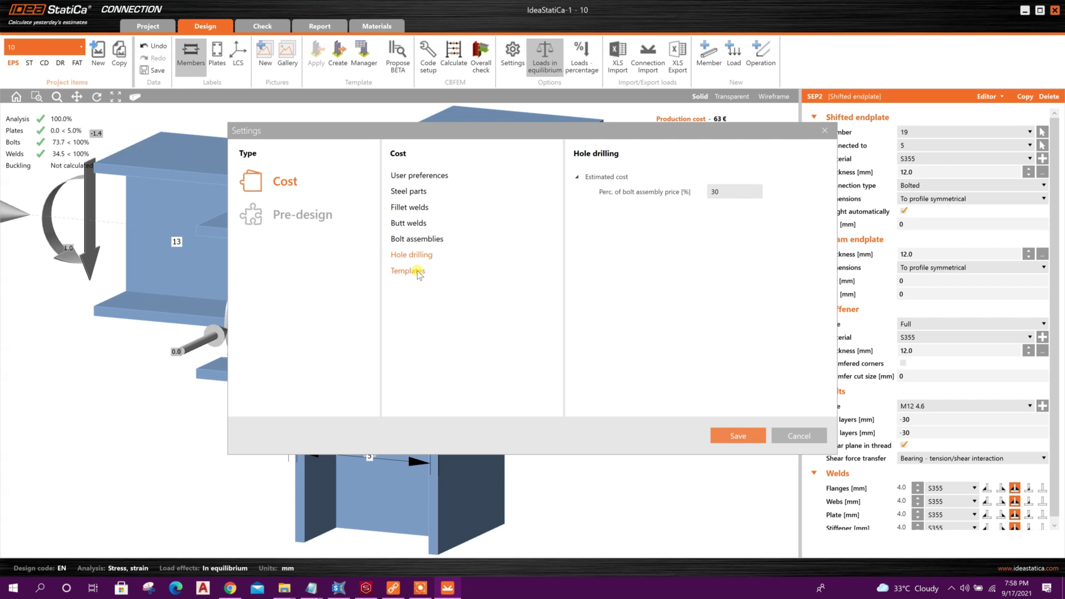
click(410, 270)
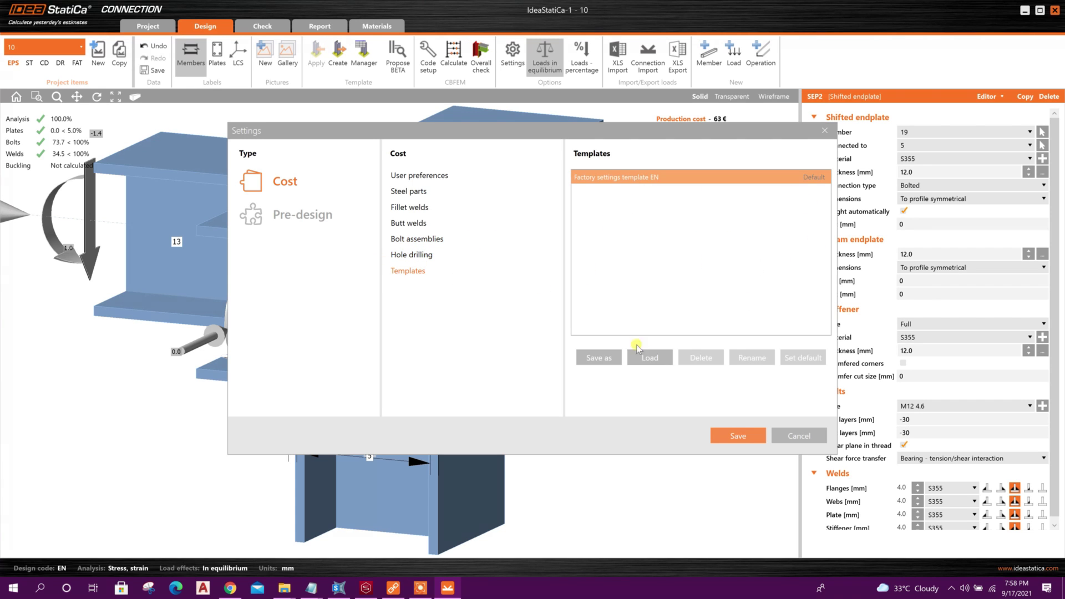
click(442, 176)
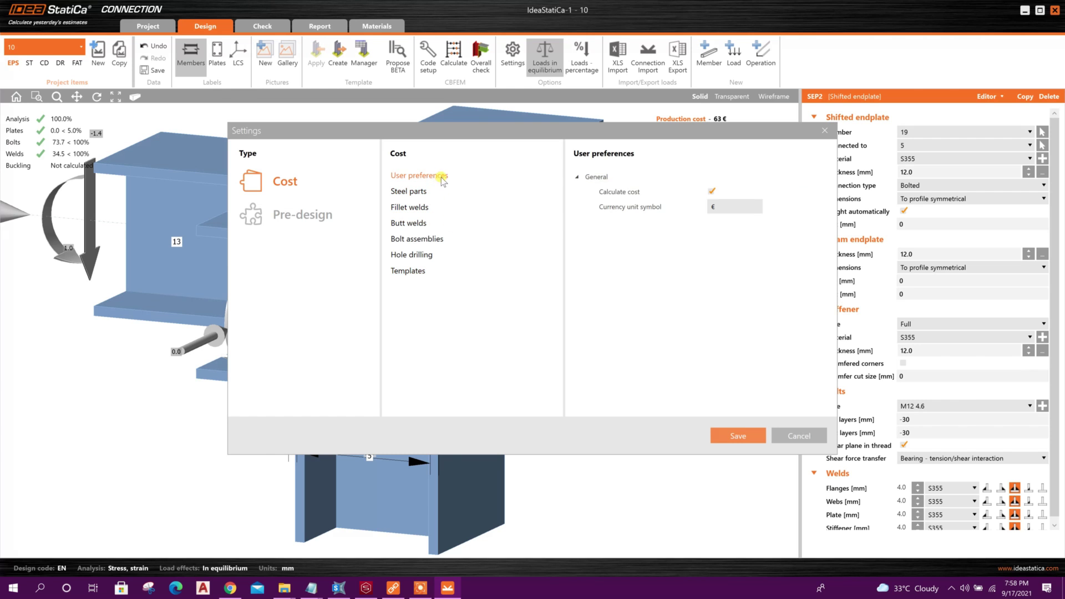
click(805, 436)
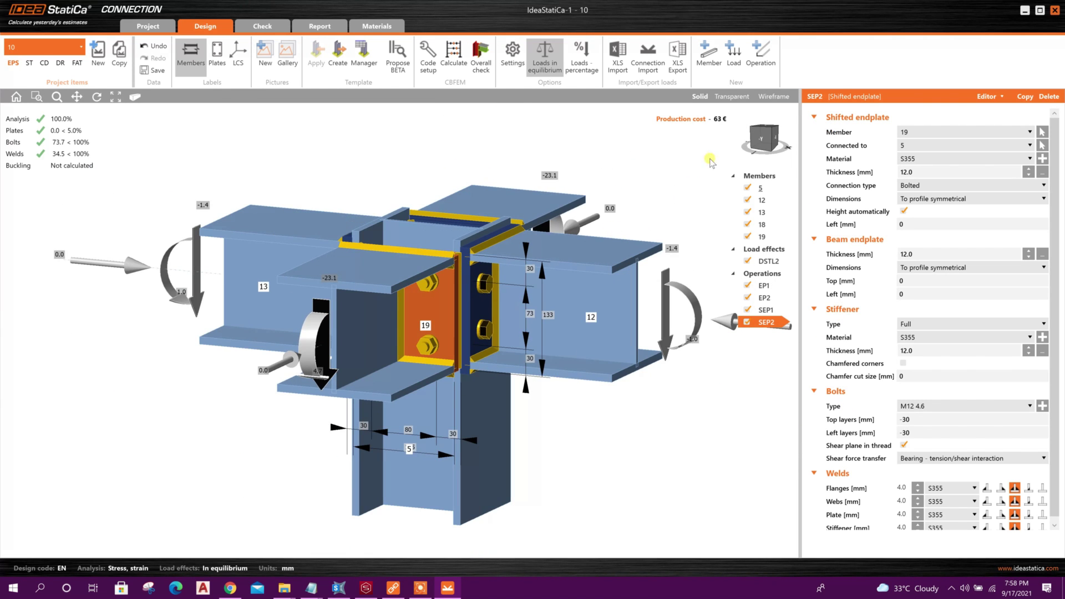
click(770, 140)
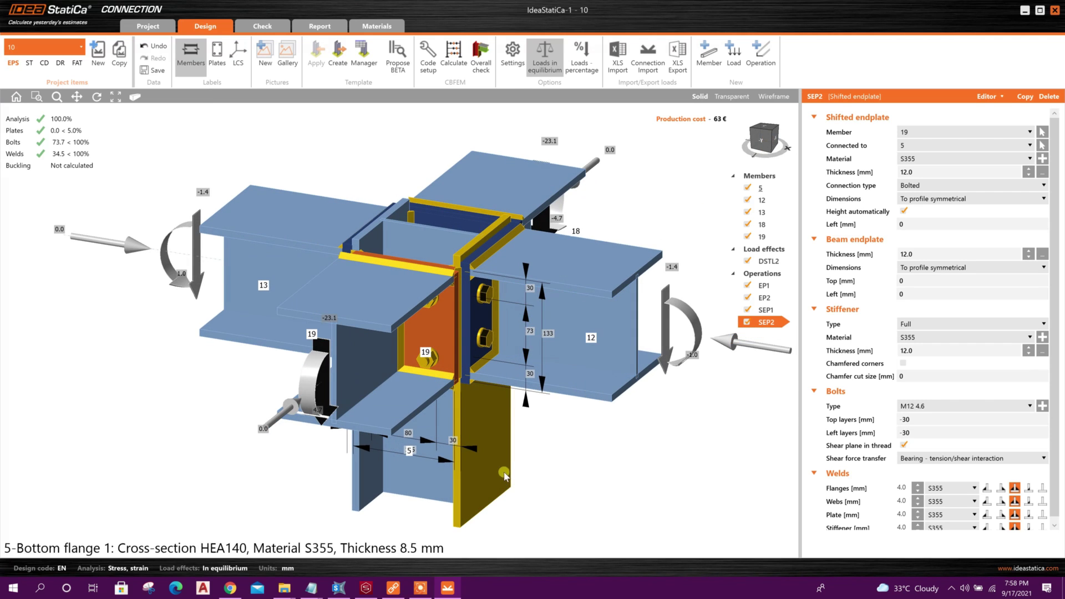